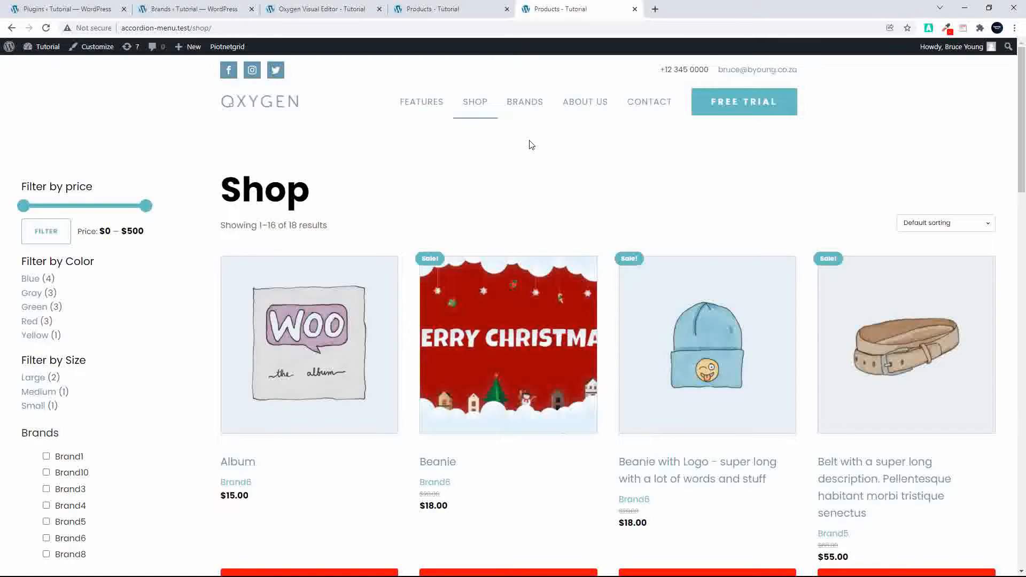
Open the Brand6 page from the Album product, look through its products and filters, and return to the shop.
scroll(533, 165, down, 1)
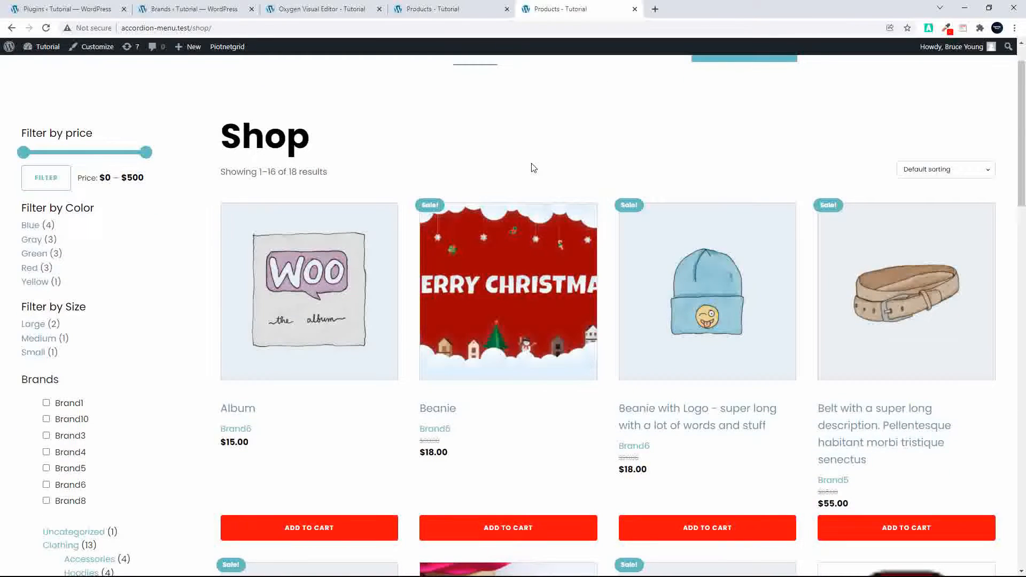
scroll(533, 167, down, 2)
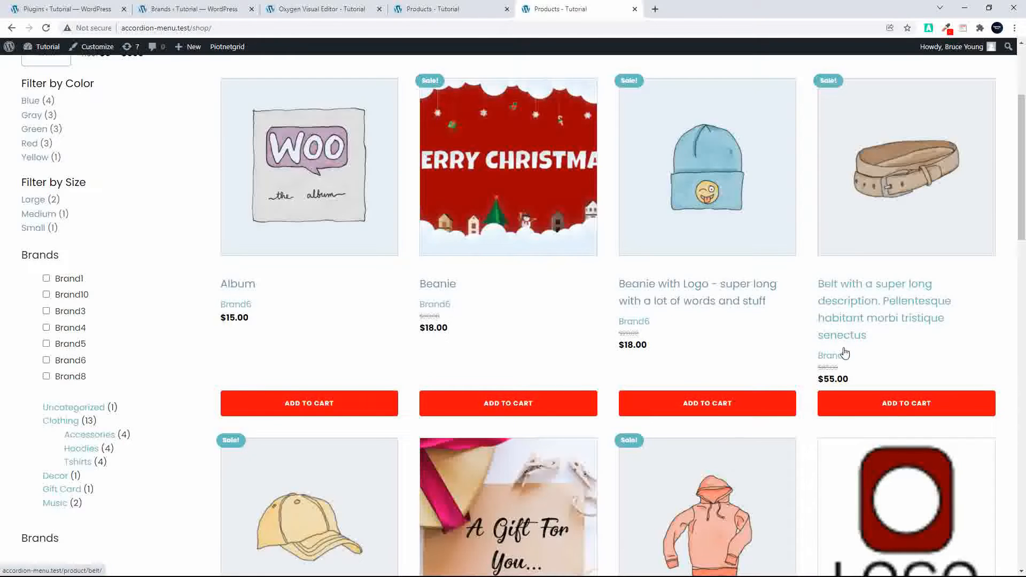
scroll(809, 361, down, 5)
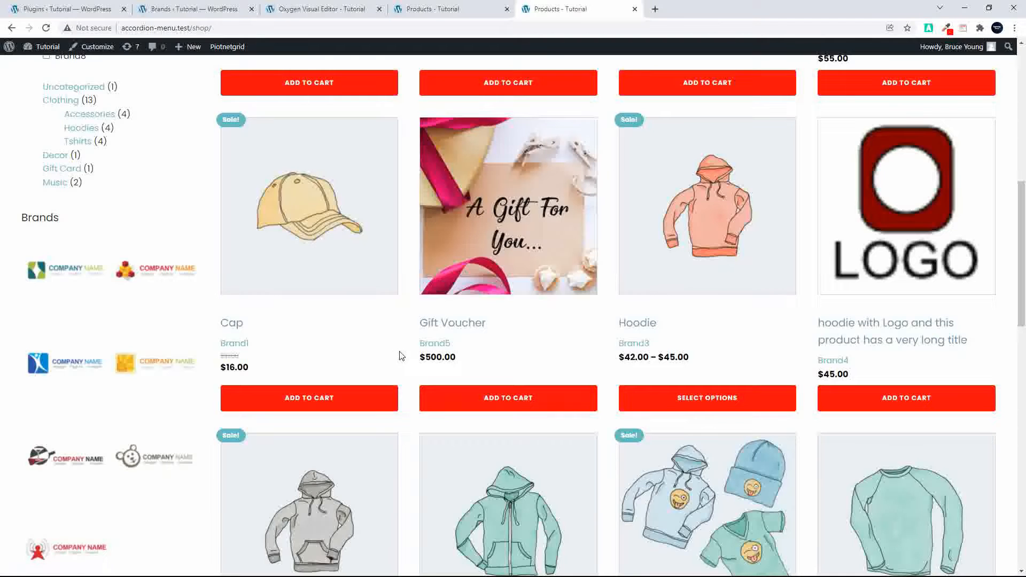
scroll(399, 356, up, 7)
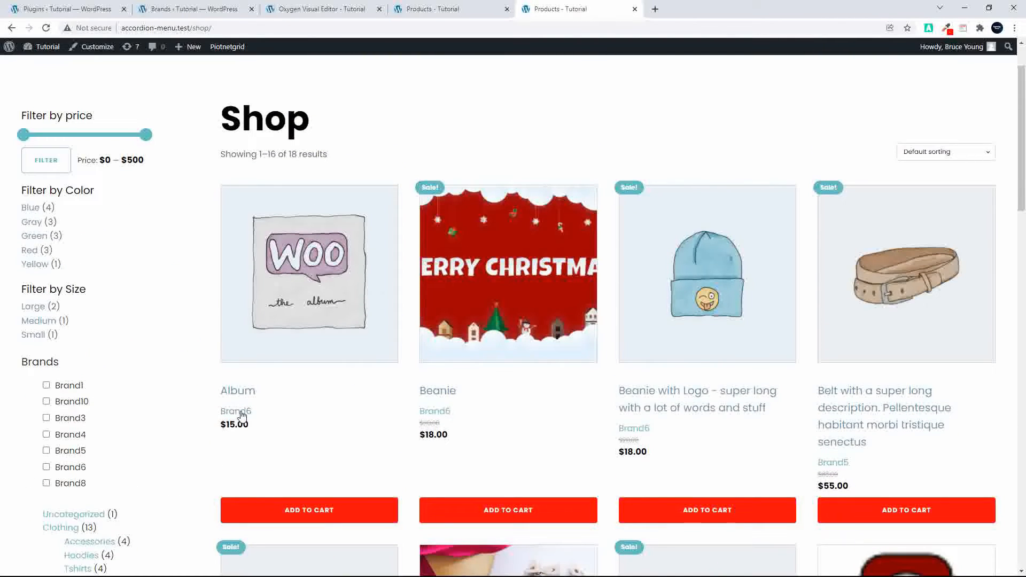
click(241, 415)
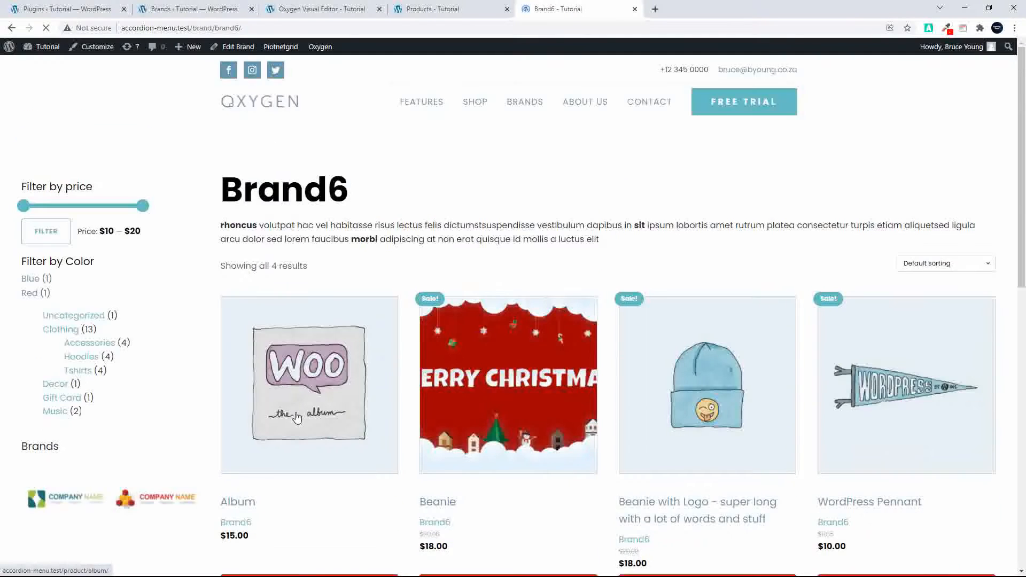
scroll(299, 417, down, 7)
scroll(299, 418, up, 7)
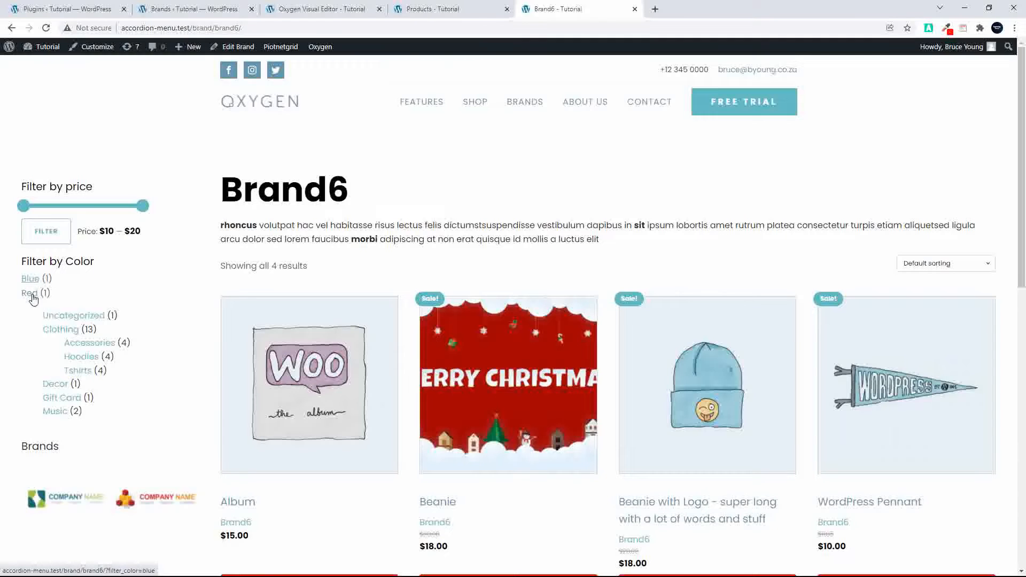
click(12, 27)
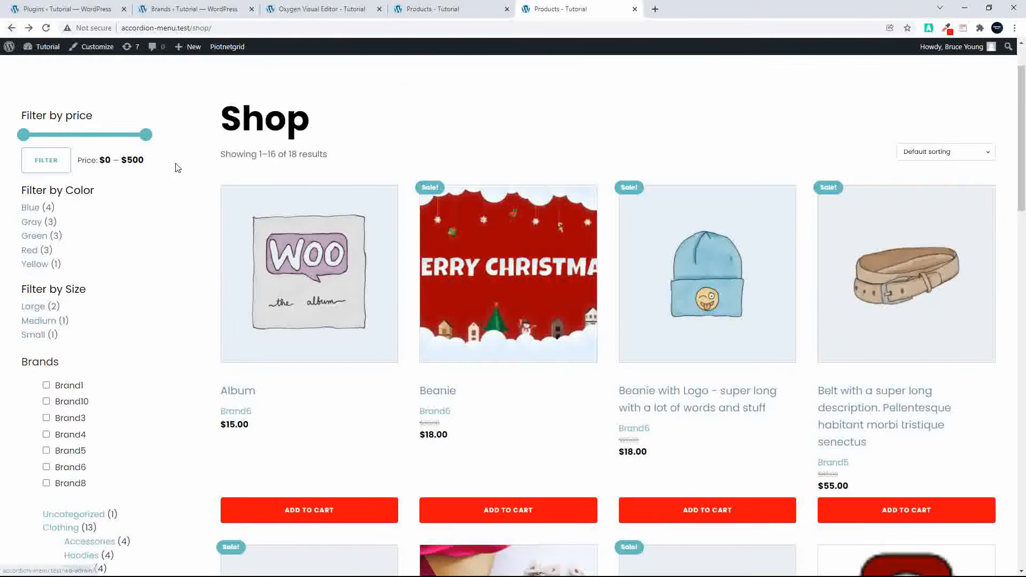
Open the Brand5 page from the Gift Voucher product, check it, and return to the start of the shop page.
scroll(569, 419, down, 8)
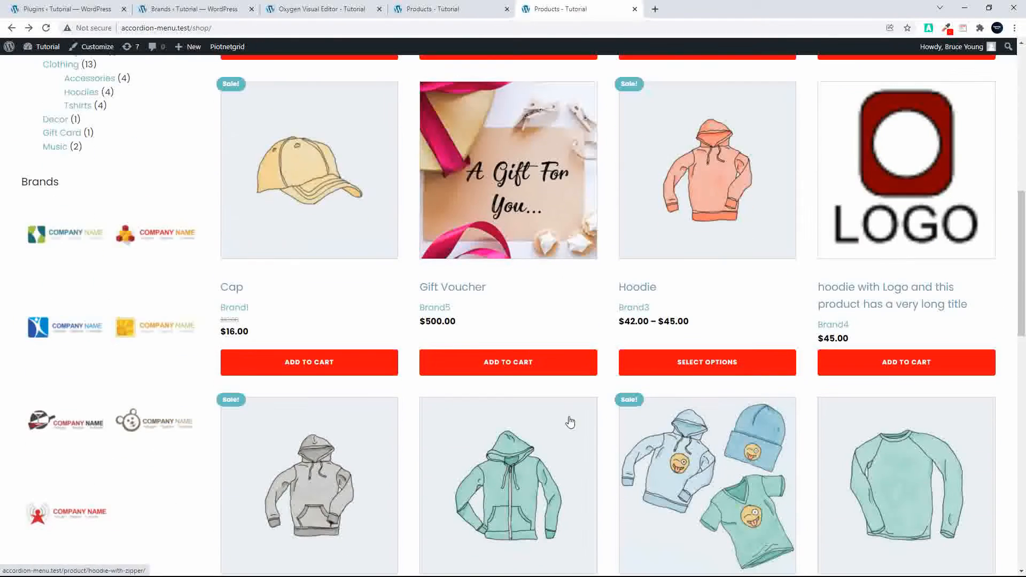
click(440, 309)
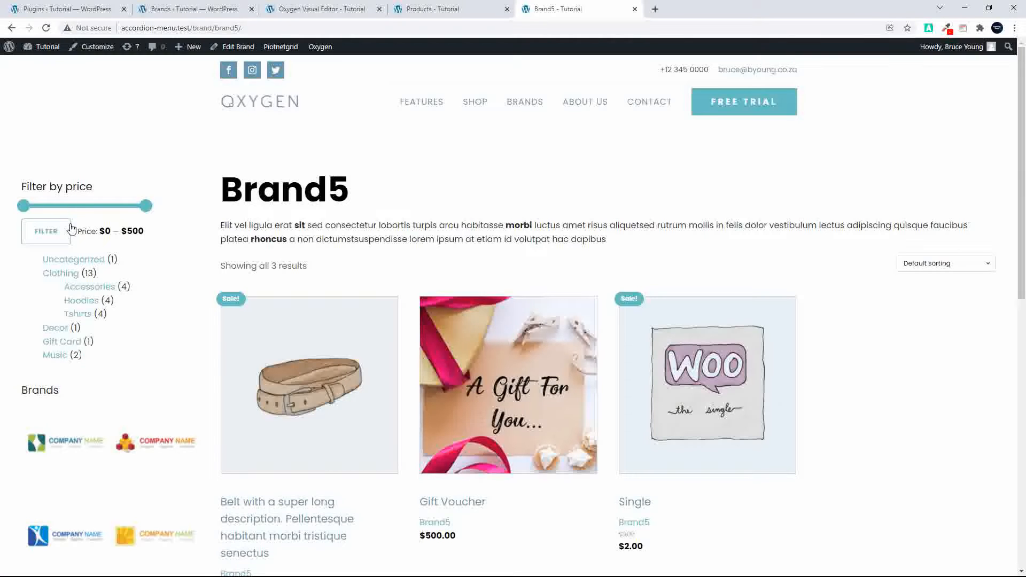
key(alt+Left)
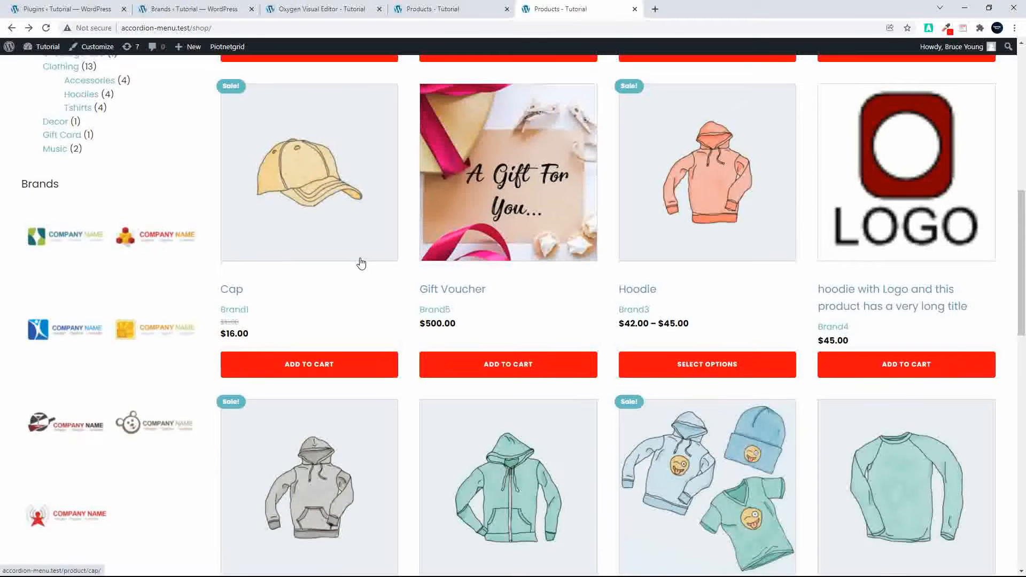
scroll(356, 259, up, 6)
scroll(195, 233, up, 4)
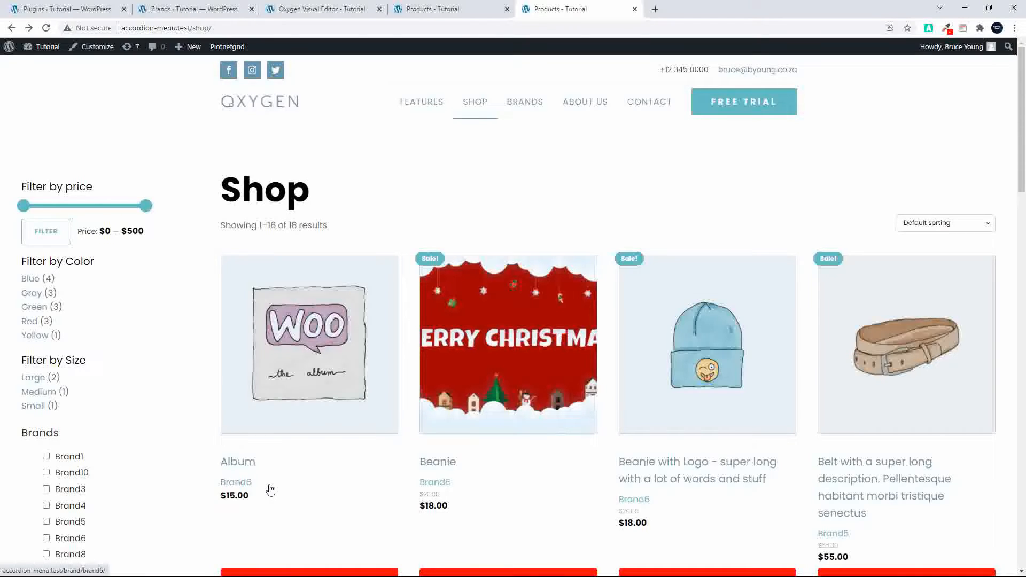
Filter the shop products by Brand3, Brand1 and Brand4.
scroll(270, 489, down, 2)
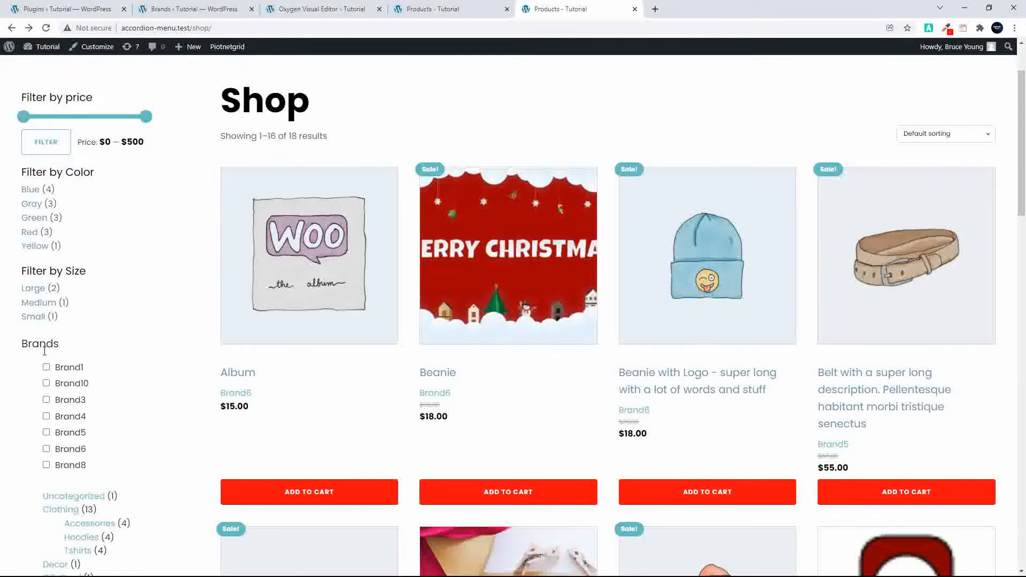
click(46, 400)
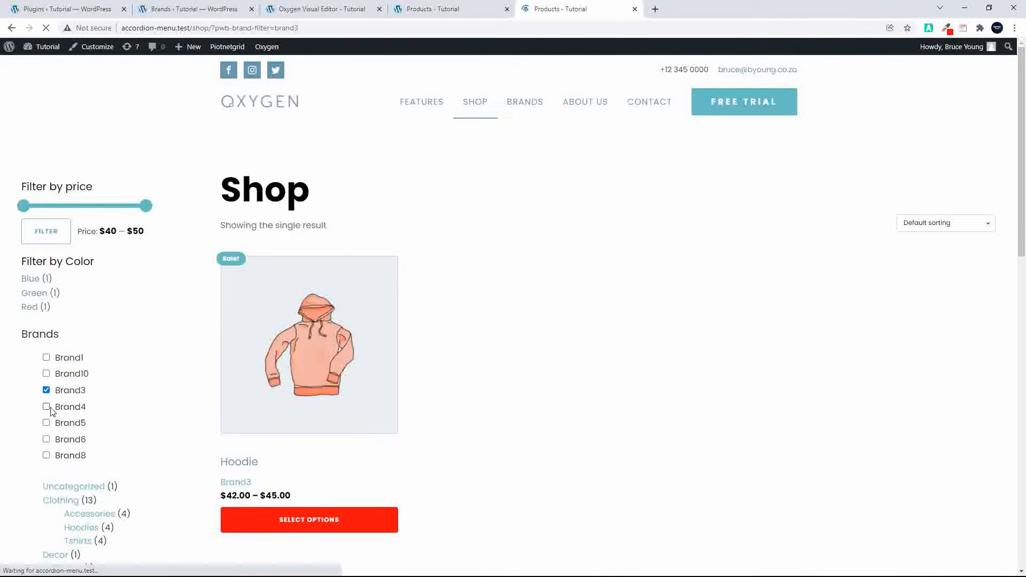
click(45, 357)
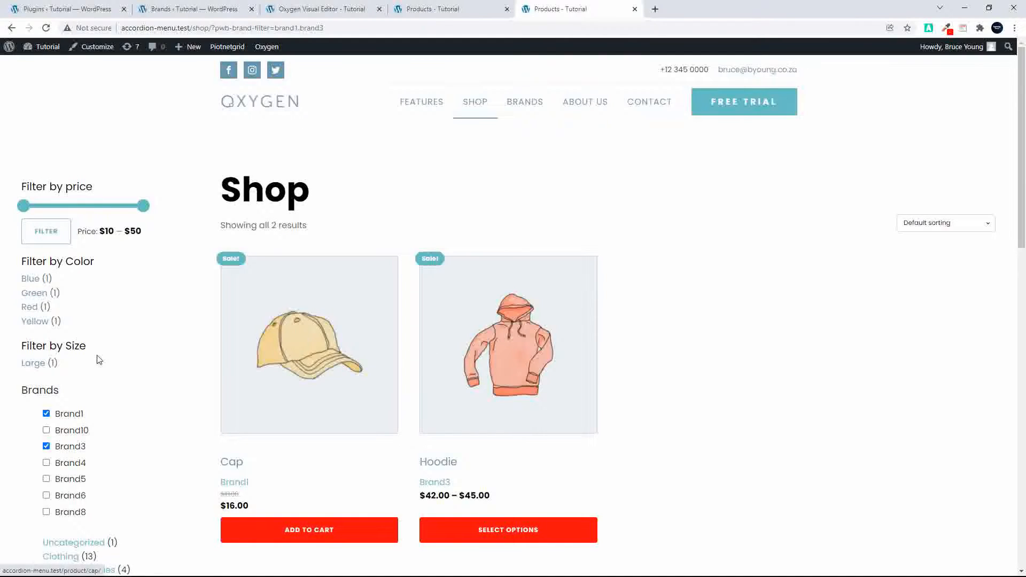
scroll(139, 362, down, 2)
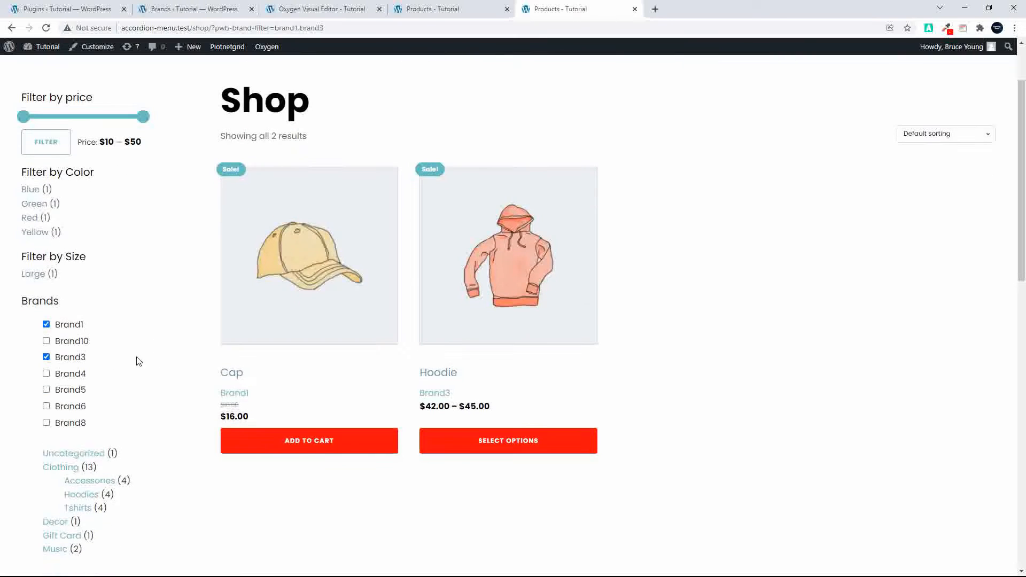
click(46, 374)
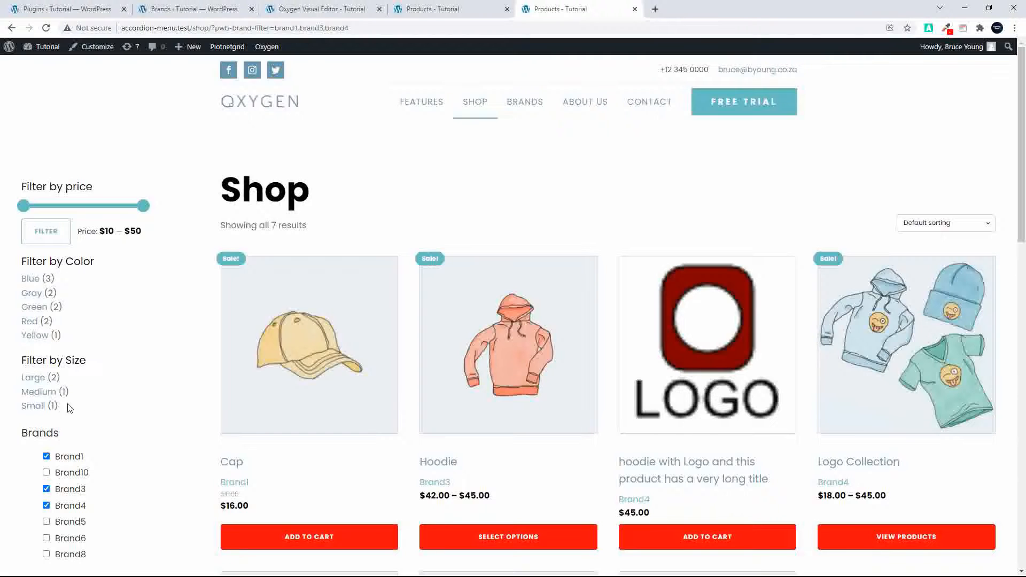
scroll(142, 409, down, 3)
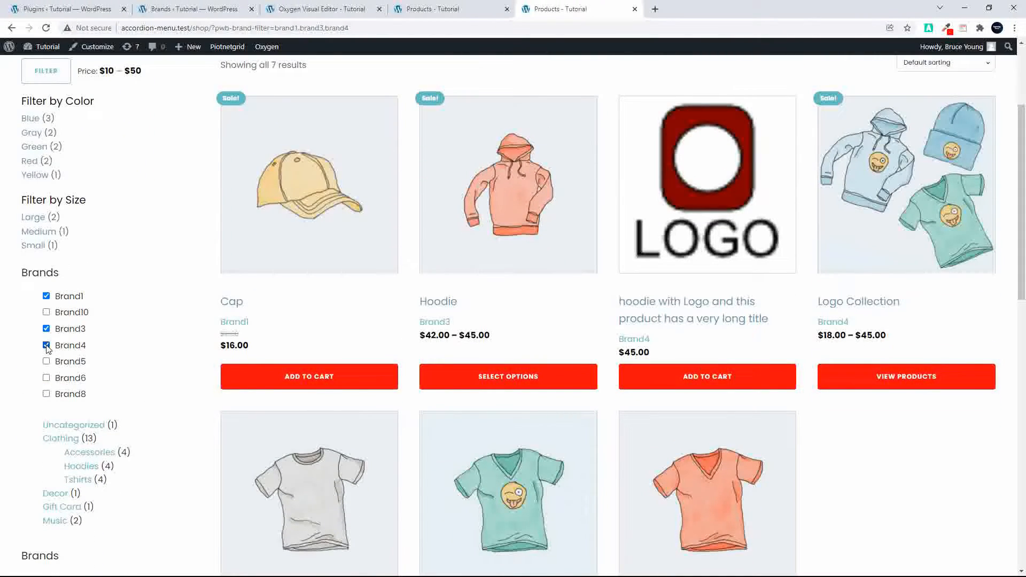
Examine the brand logo thumbnails in the shop's sidebar, including the space around the last logo.
scroll(122, 357, down, 5)
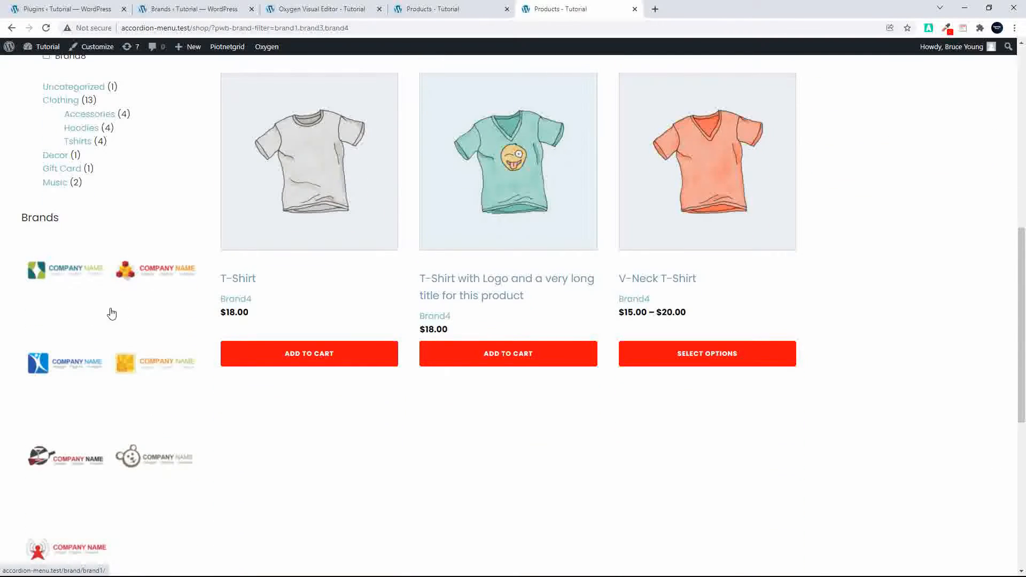
scroll(93, 298, down, 3)
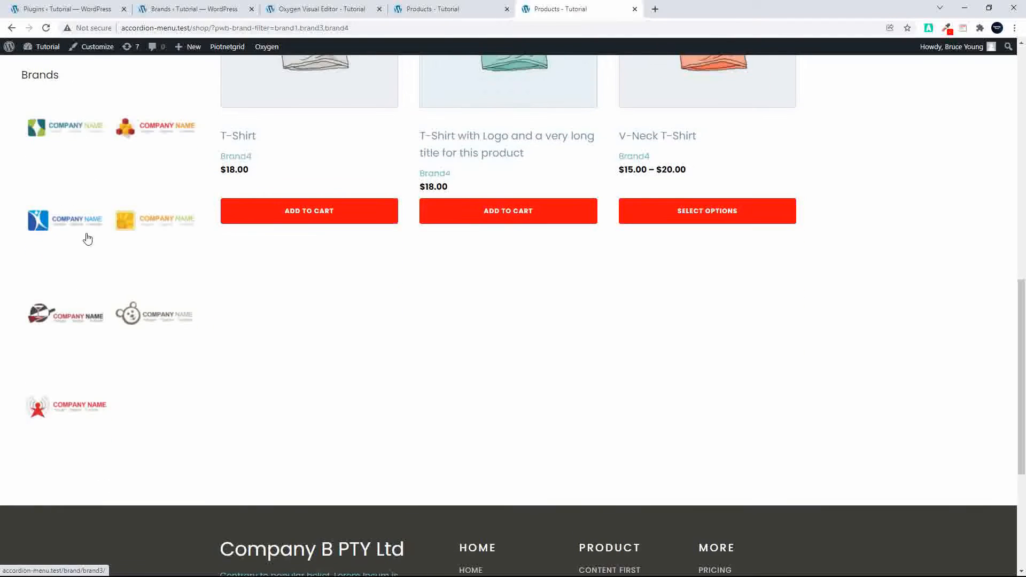
drag(234, 422, 65, 409)
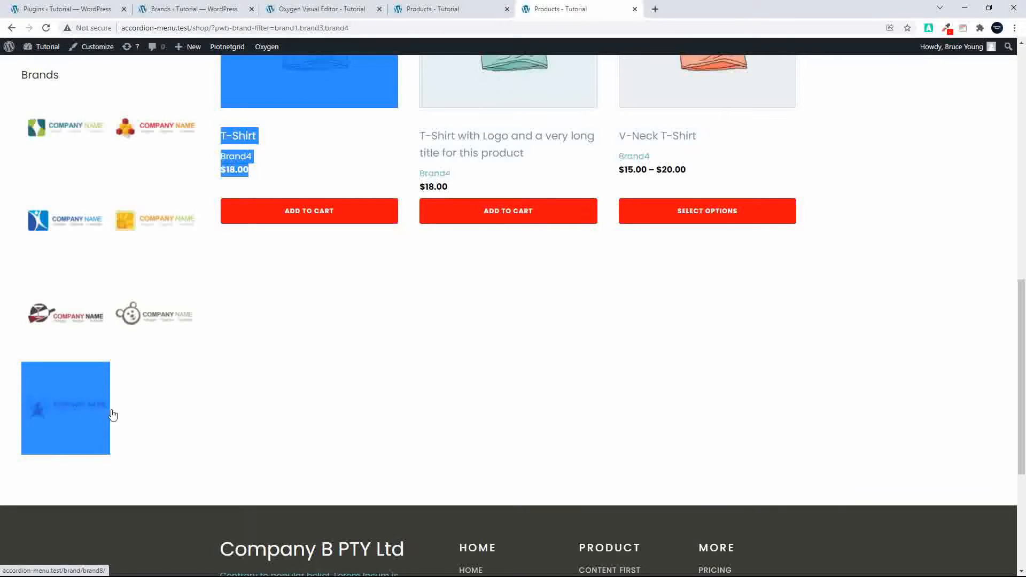
click(186, 401)
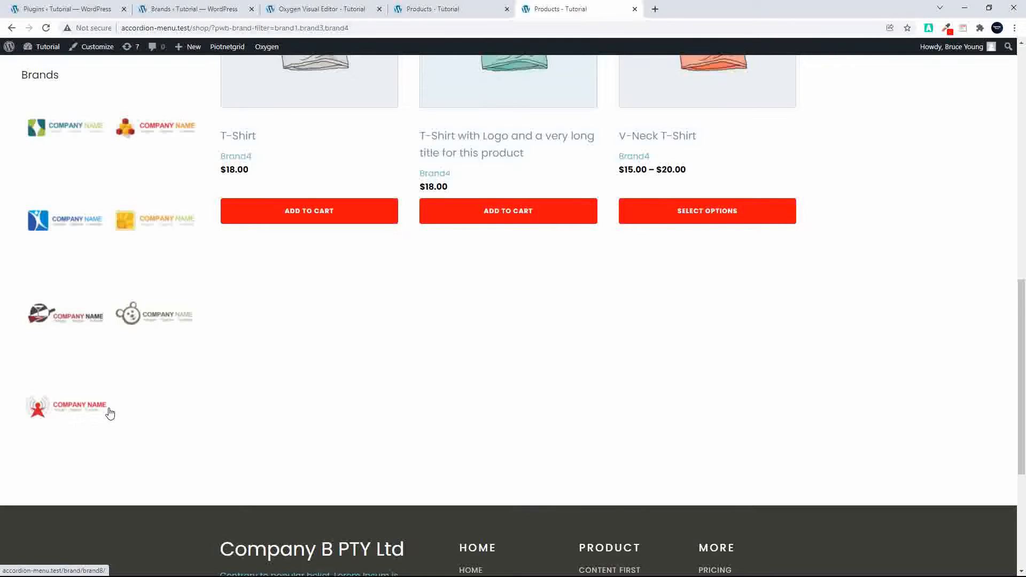
scroll(70, 283, up, 3)
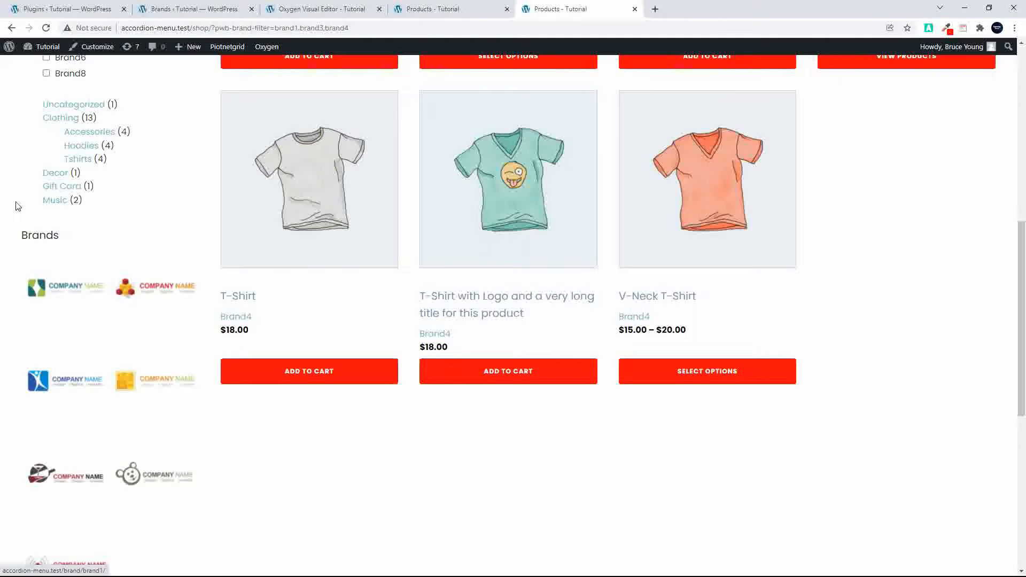
scroll(107, 386, up, 7)
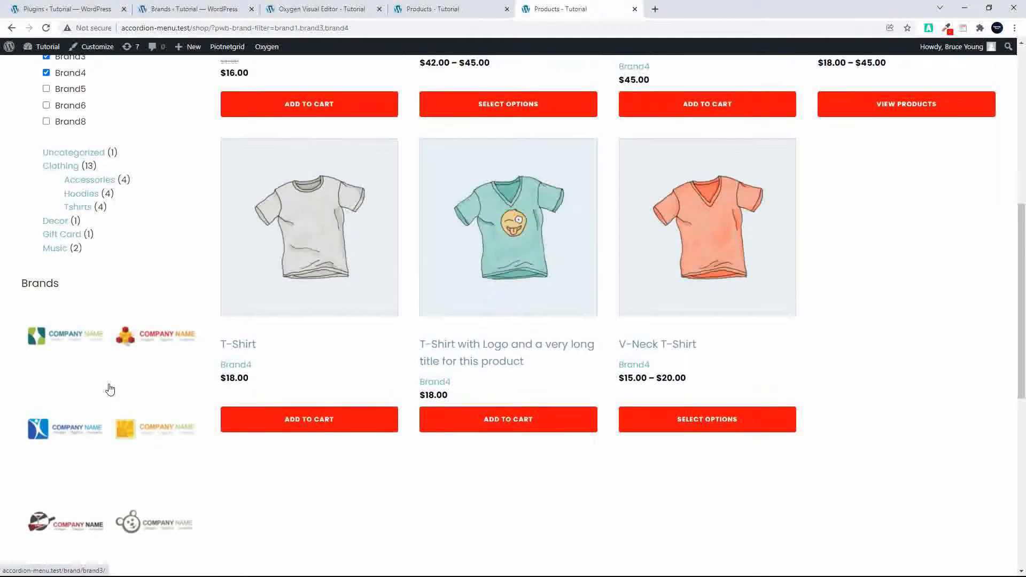
scroll(109, 393, up, 3)
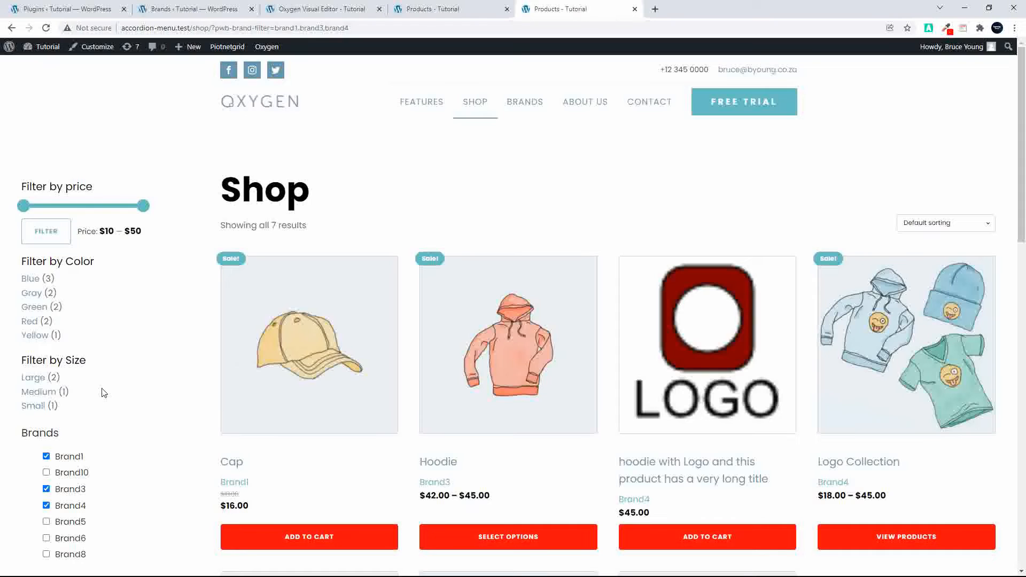
Open the Cap product and examine the brand description and logo in its Brand section.
click(331, 376)
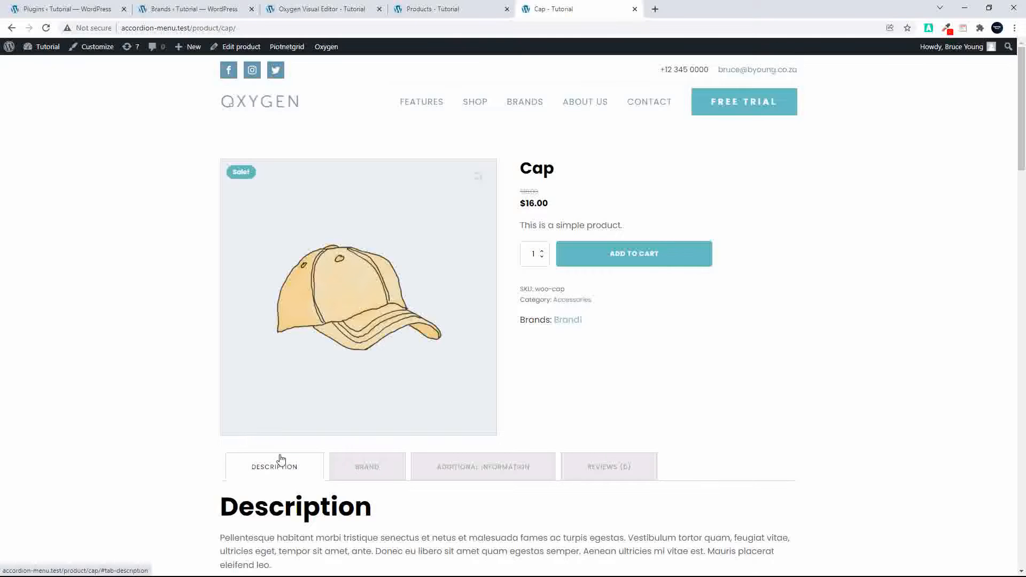
scroll(264, 461, down, 1)
click(371, 415)
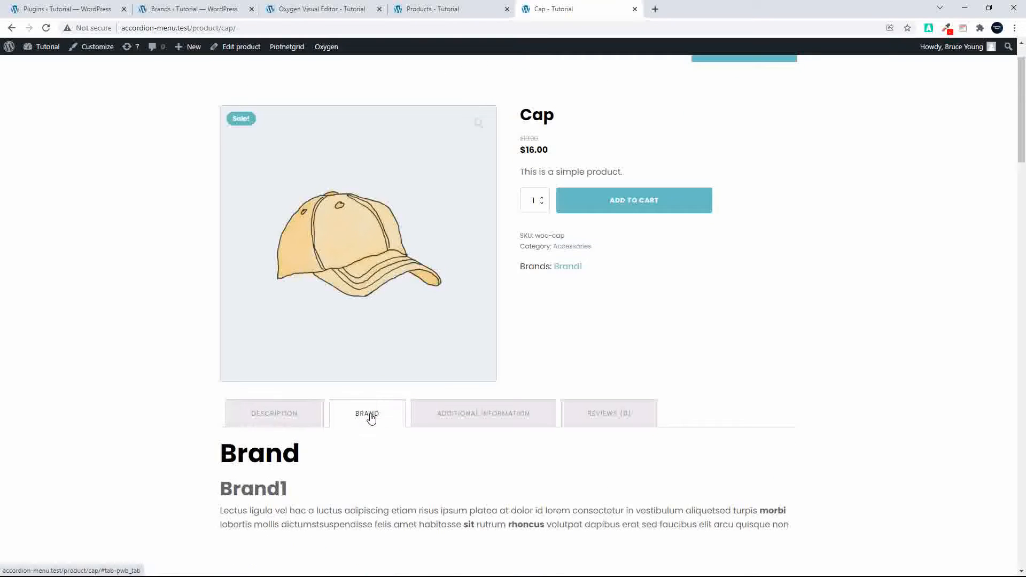
scroll(383, 424, down, 3)
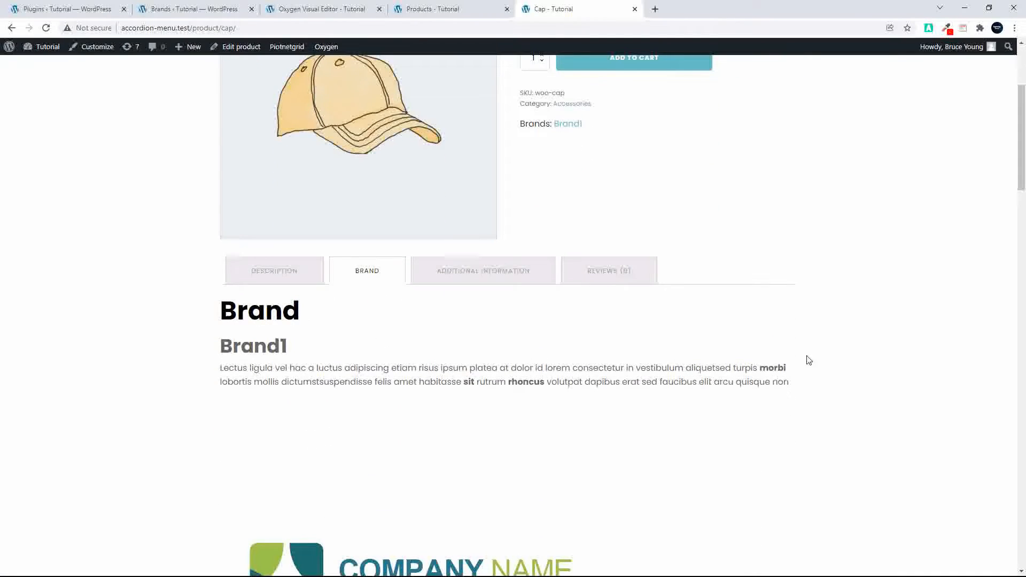
scroll(393, 403, down, 3)
scroll(395, 403, down, 1)
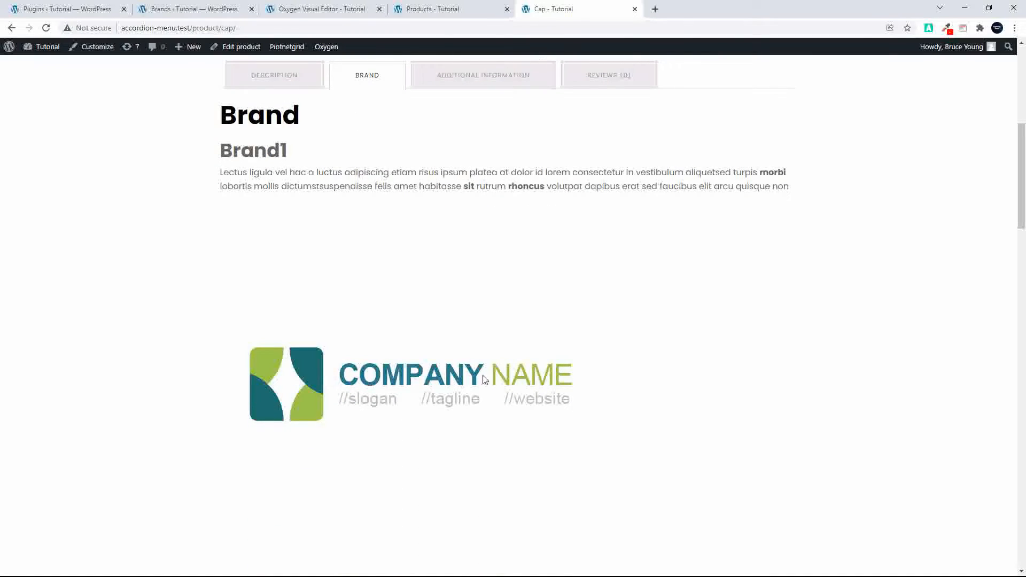
double_click(374, 341)
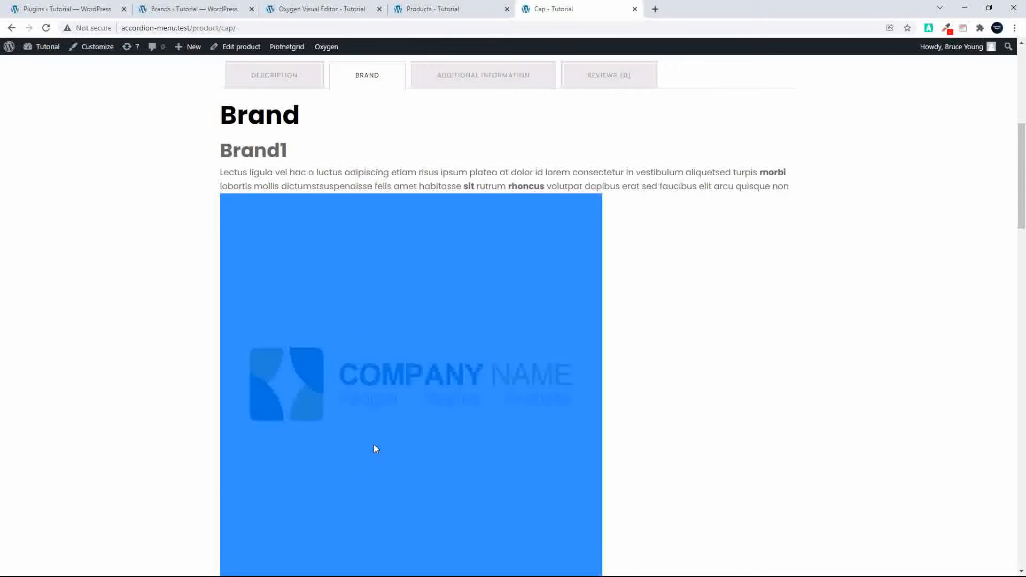
click(676, 271)
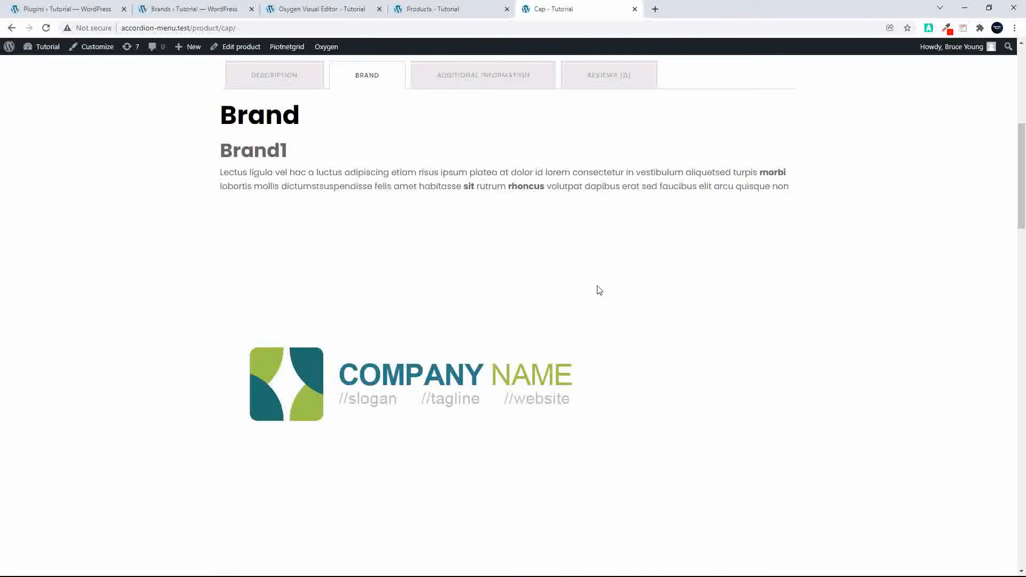
scroll(612, 316, up, 4)
scroll(380, 436, down, 1)
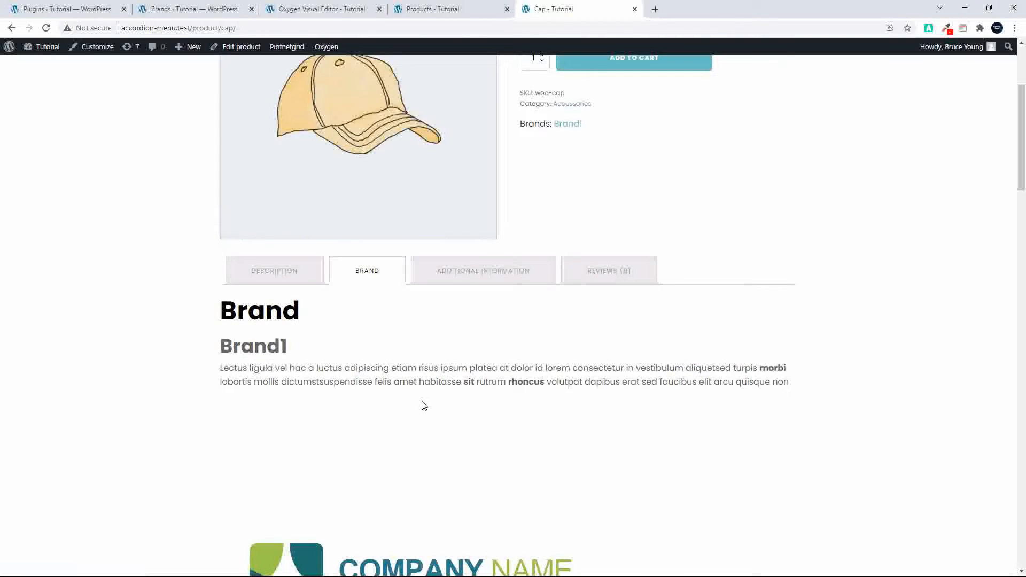
scroll(422, 406, up, 4)
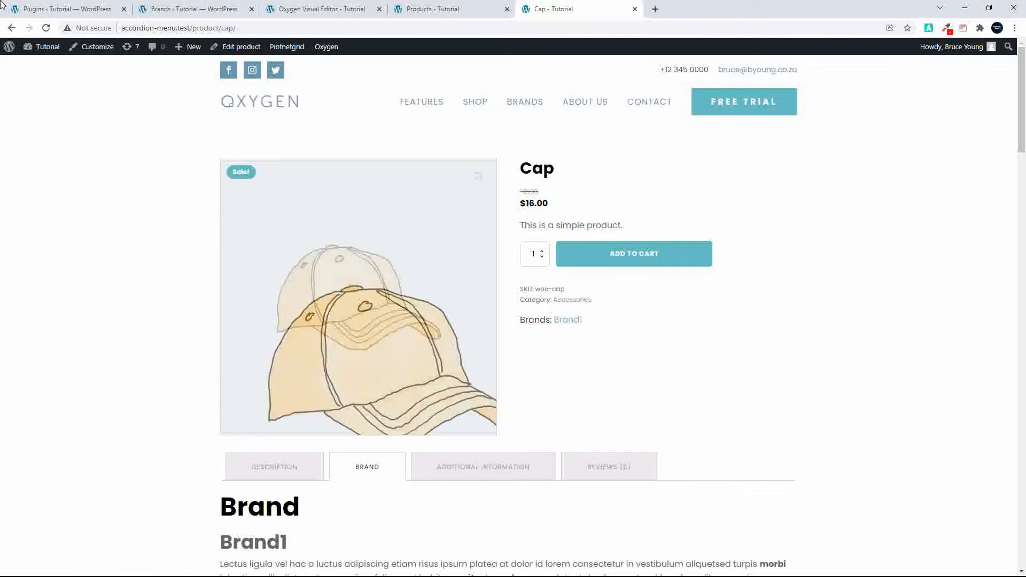
Return to the filtered shop page and check the brand links beneath the product titles.
click(11, 28)
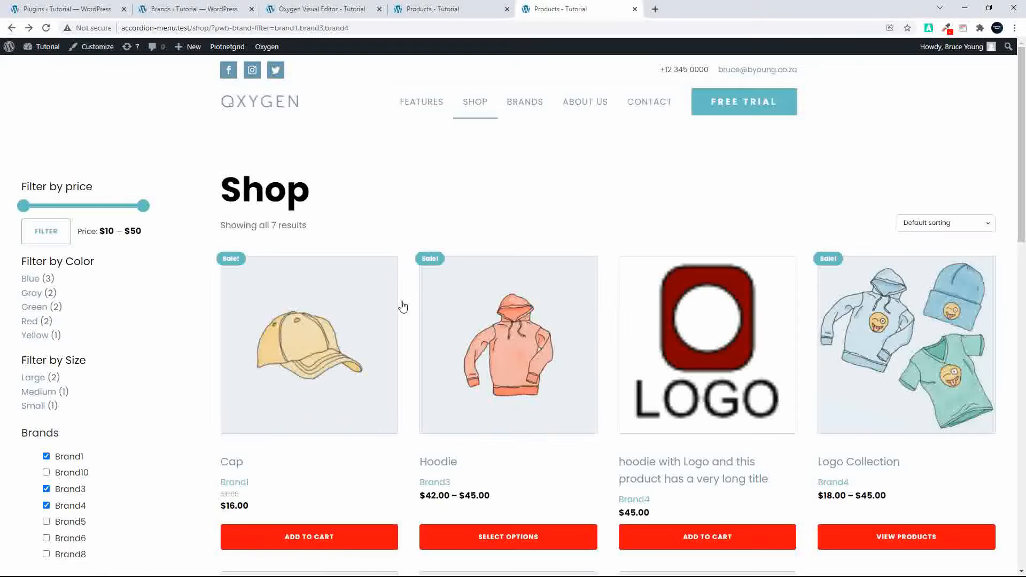
scroll(523, 447, down, 1)
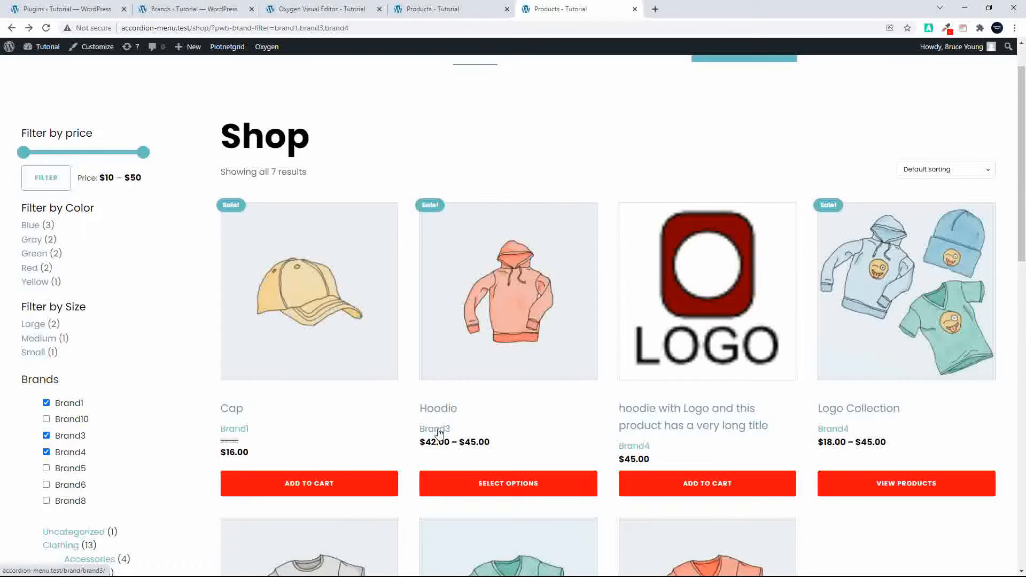
scroll(439, 431, down, 1)
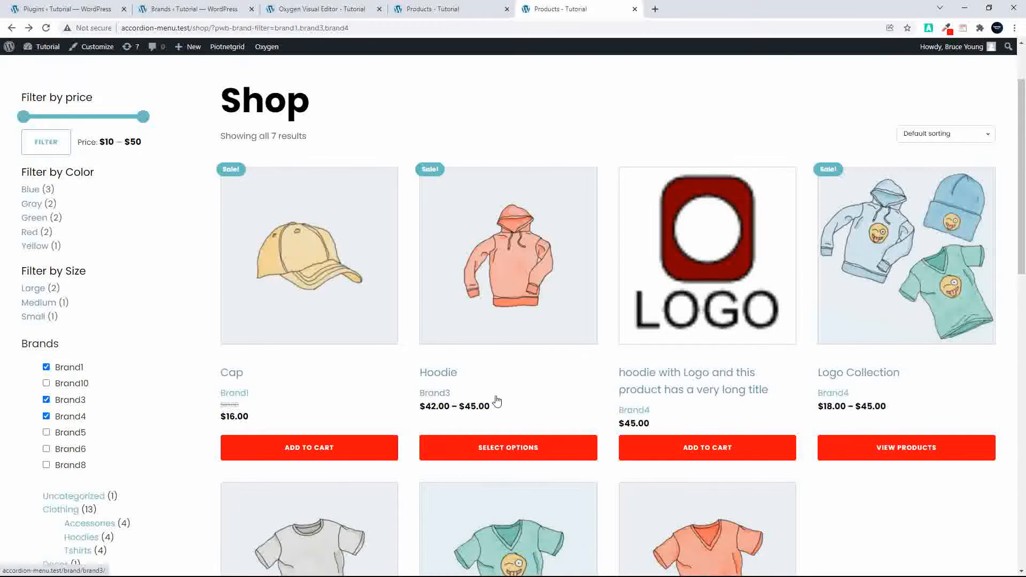
Open the product Brands list in the site's WordPress dashboard and look through all the brands.
scroll(555, 407, up, 2)
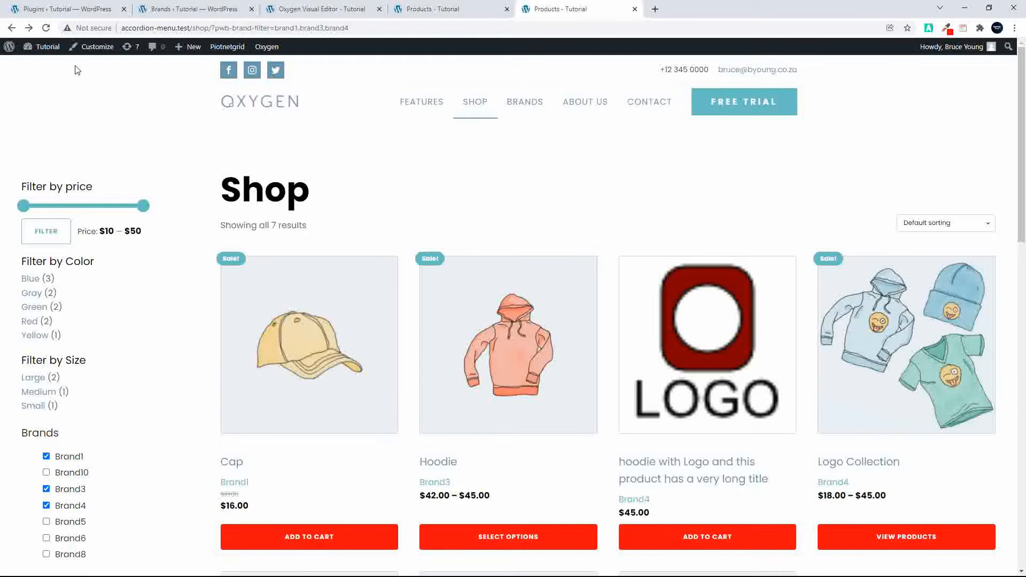
mouse_move(48, 49)
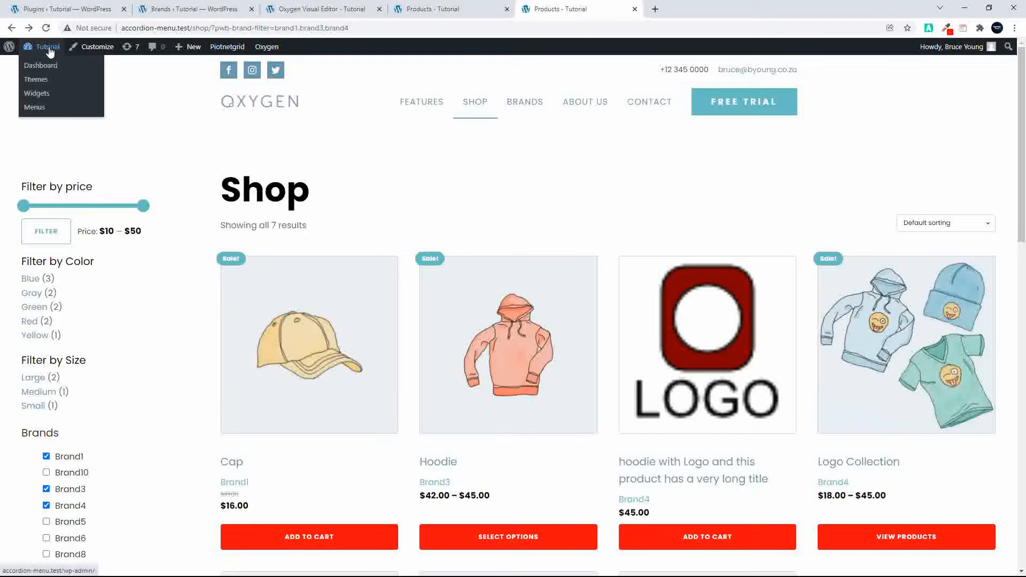
click(50, 50)
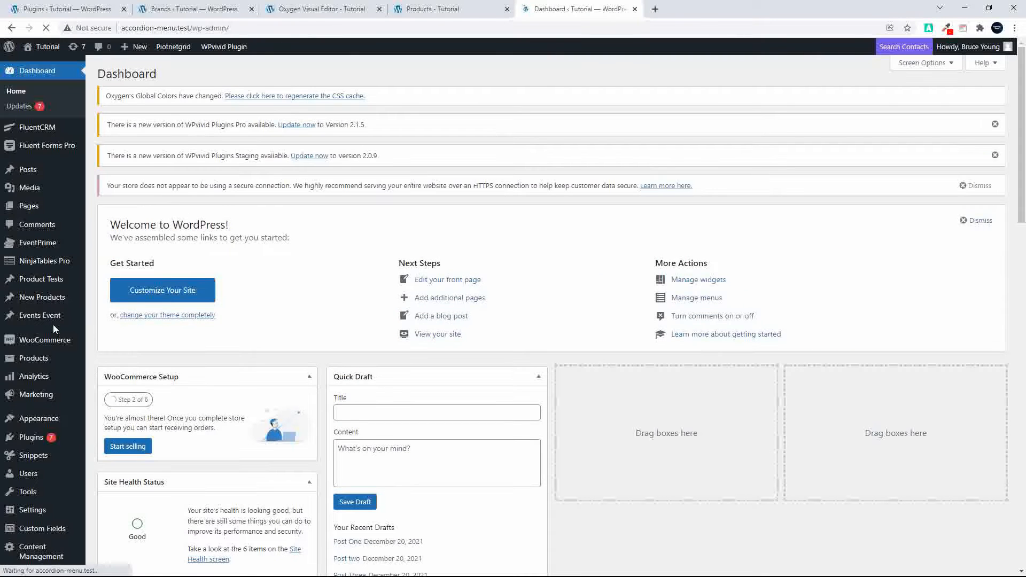
mouse_move(29, 359)
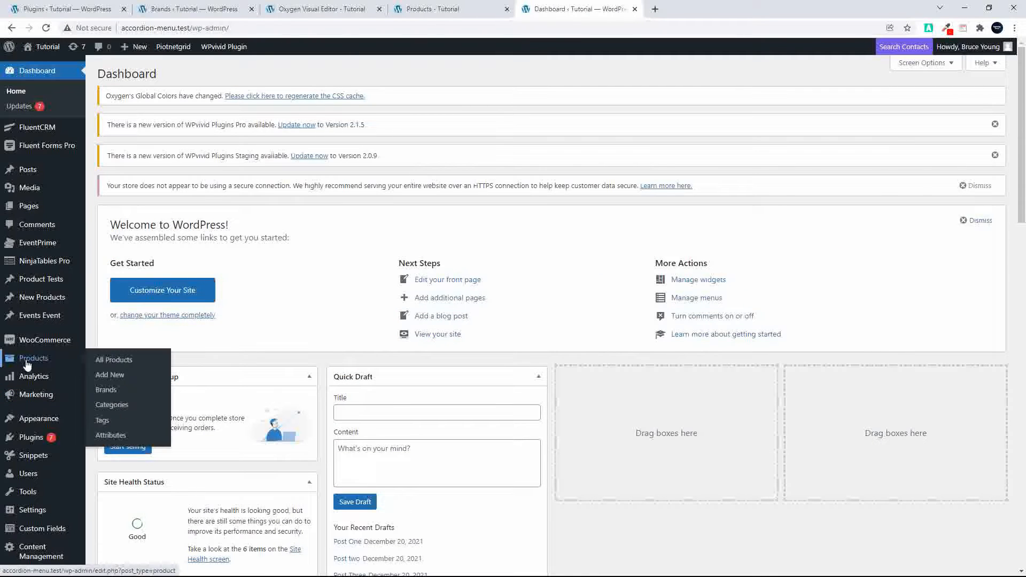
click(106, 390)
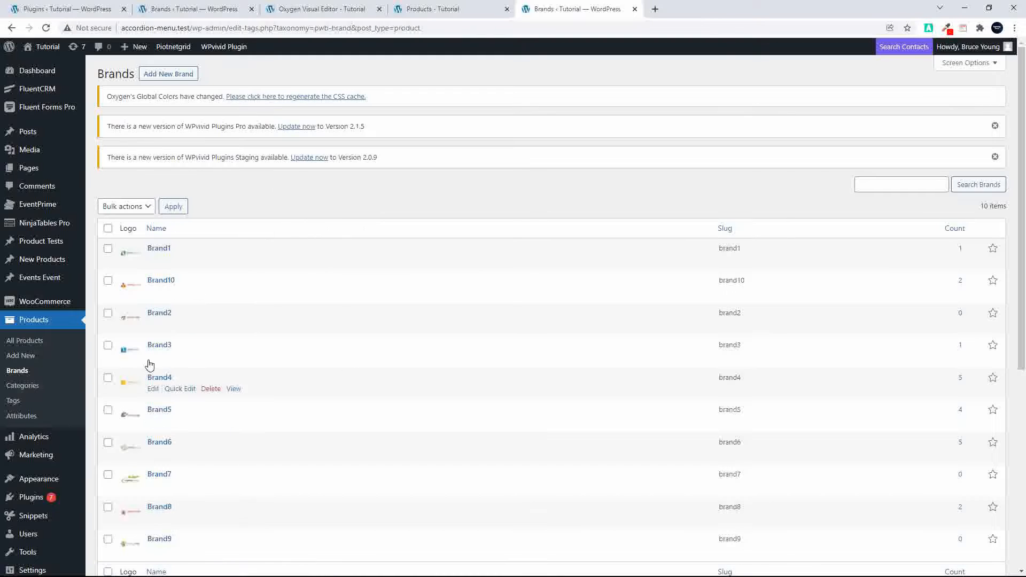
scroll(382, 416, down, 5)
scroll(380, 414, up, 5)
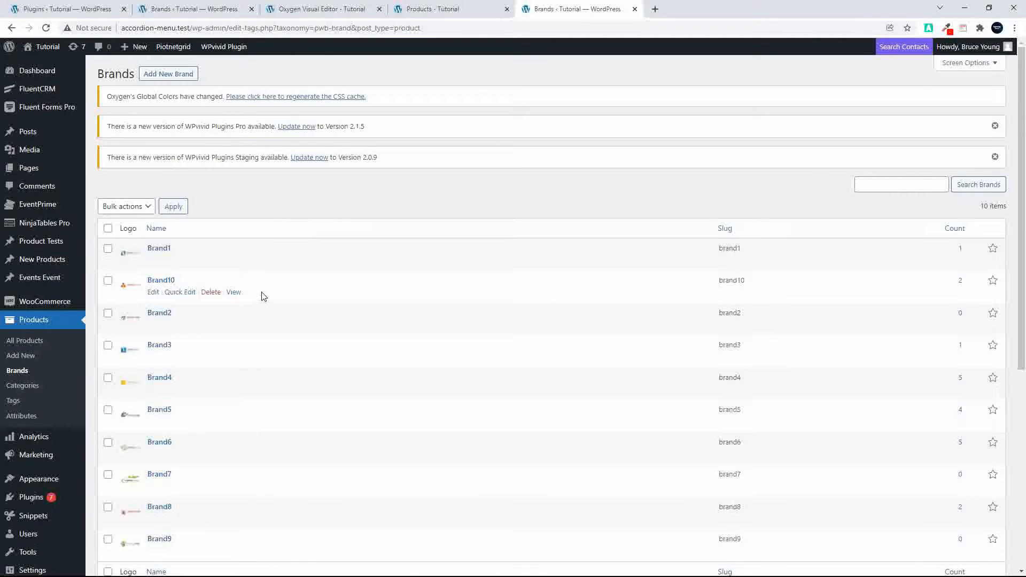
Open Brand1 for editing and examine its slug, parent brand, description, logo, banner and banner link fields.
click(155, 250)
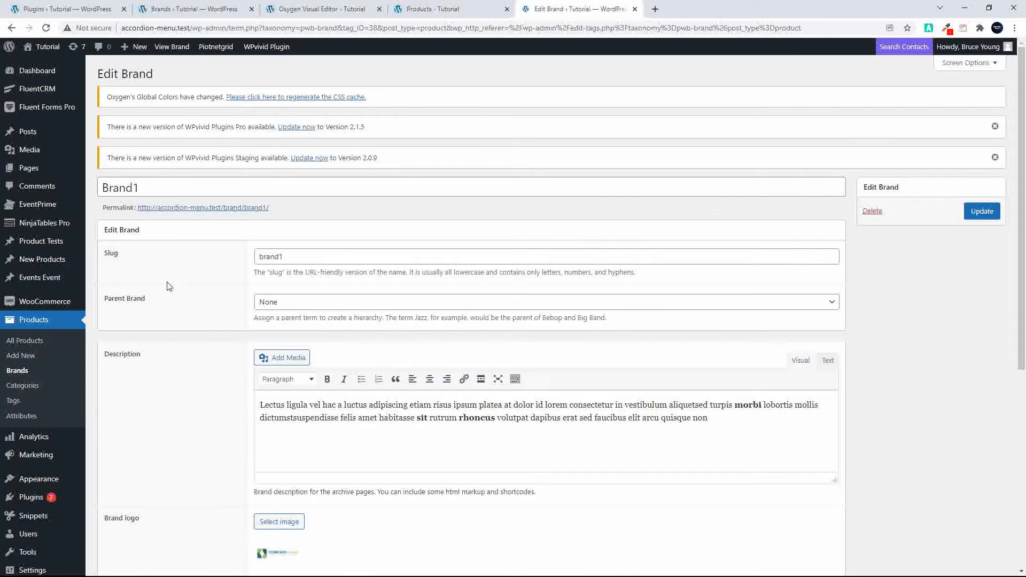
scroll(257, 294, down, 1)
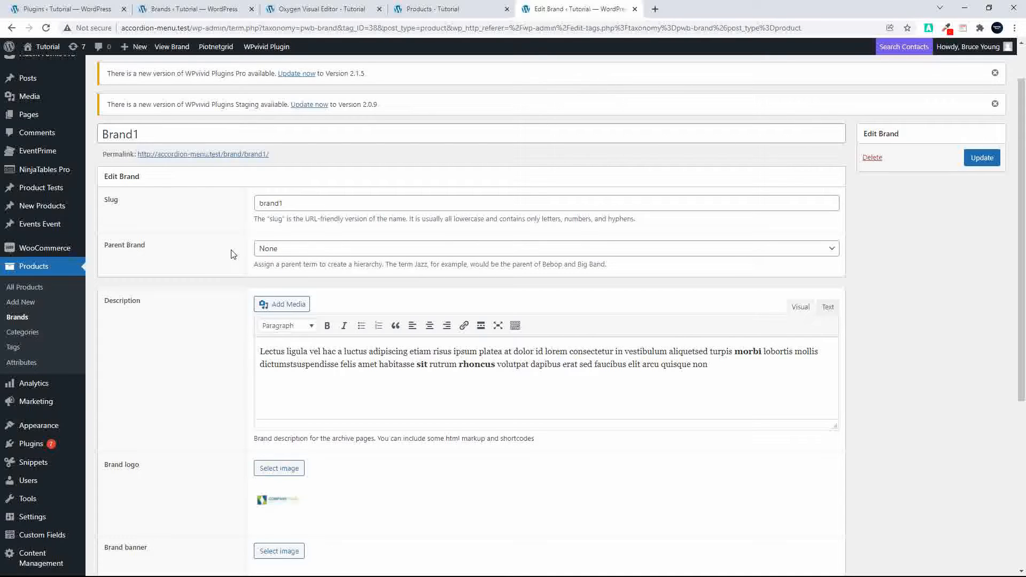
scroll(233, 255, down, 1)
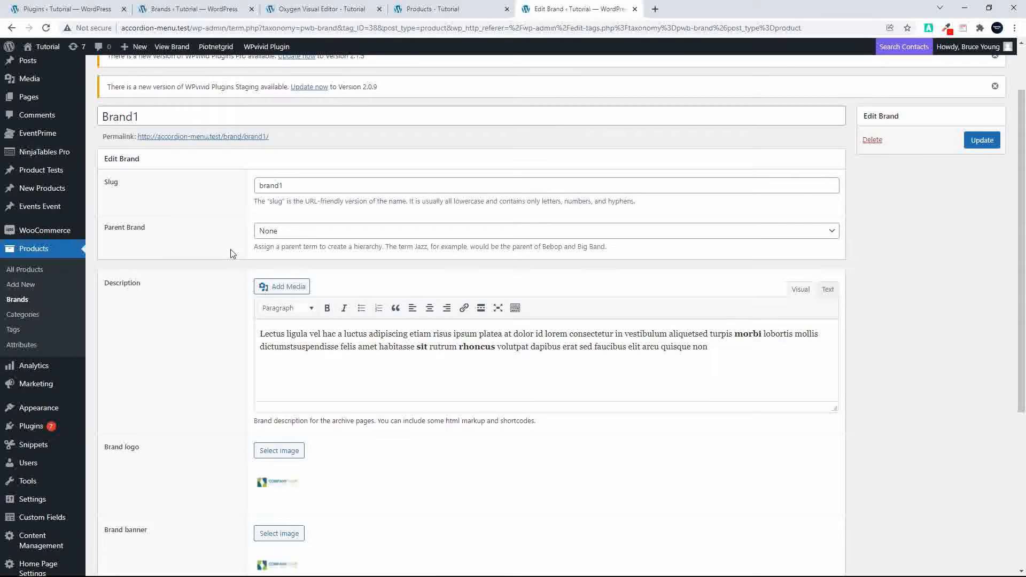
click(301, 189)
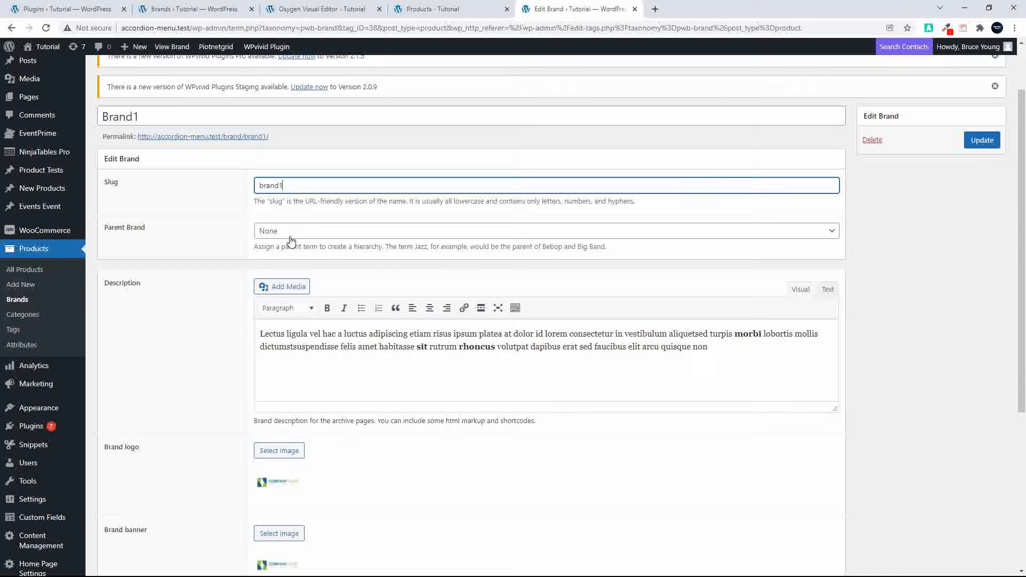
scroll(244, 323, down, 1)
scroll(243, 323, down, 3)
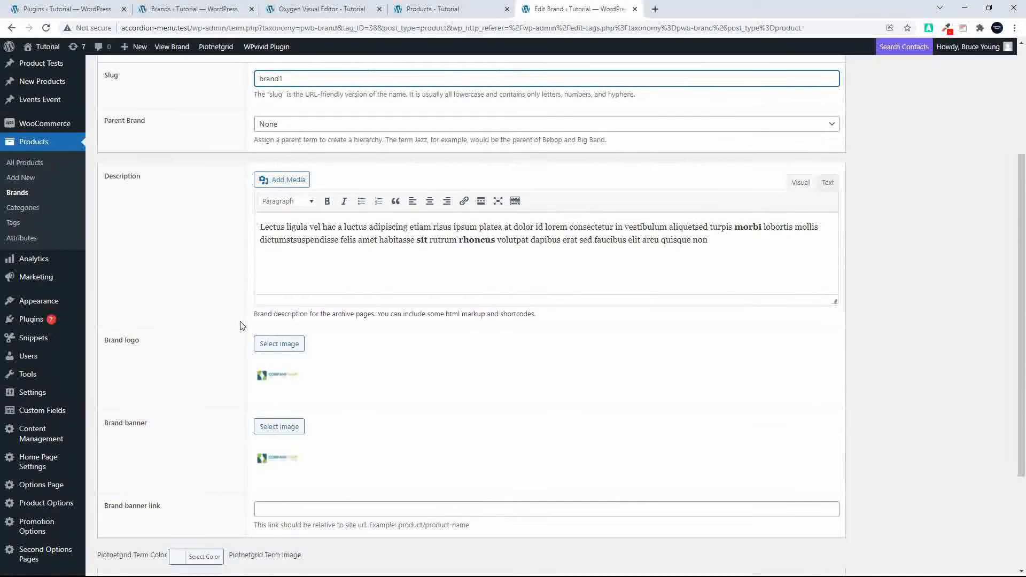
click(356, 262)
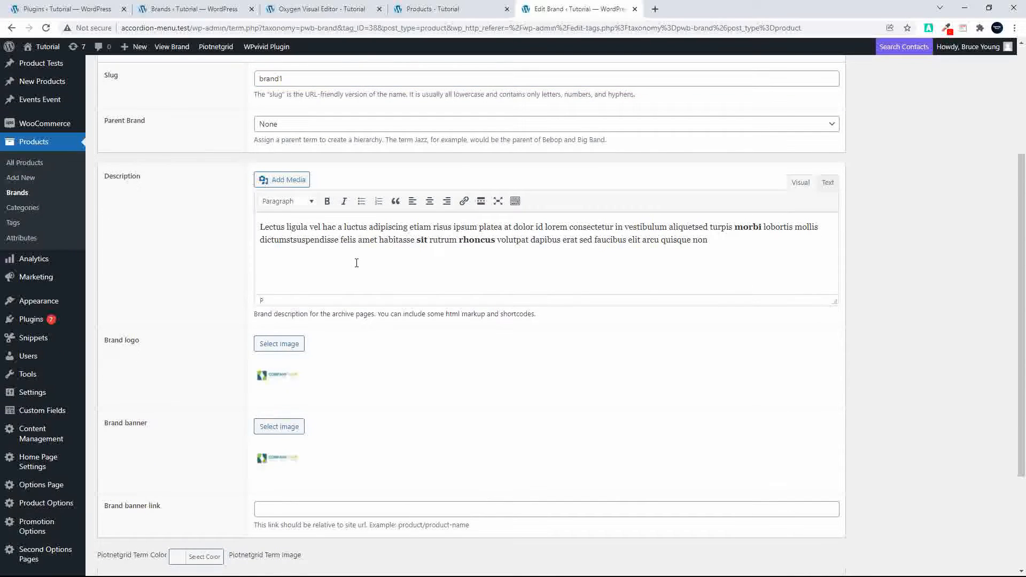
scroll(364, 267, down, 3)
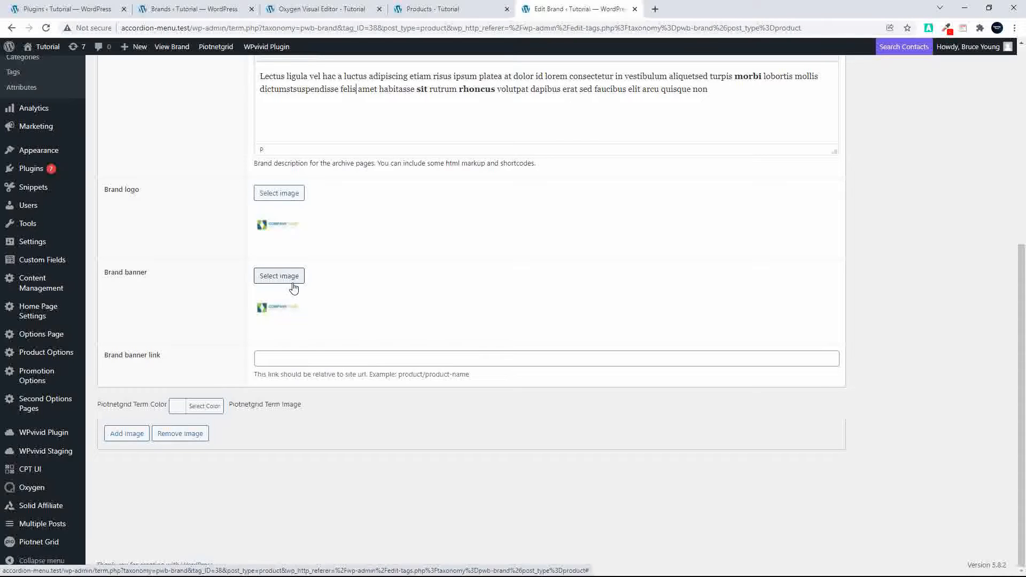
On the shop page, follow the Cap's Brand1 link and examine the brand page's title, banner and description.
click(453, 10)
scroll(404, 335, down, 5)
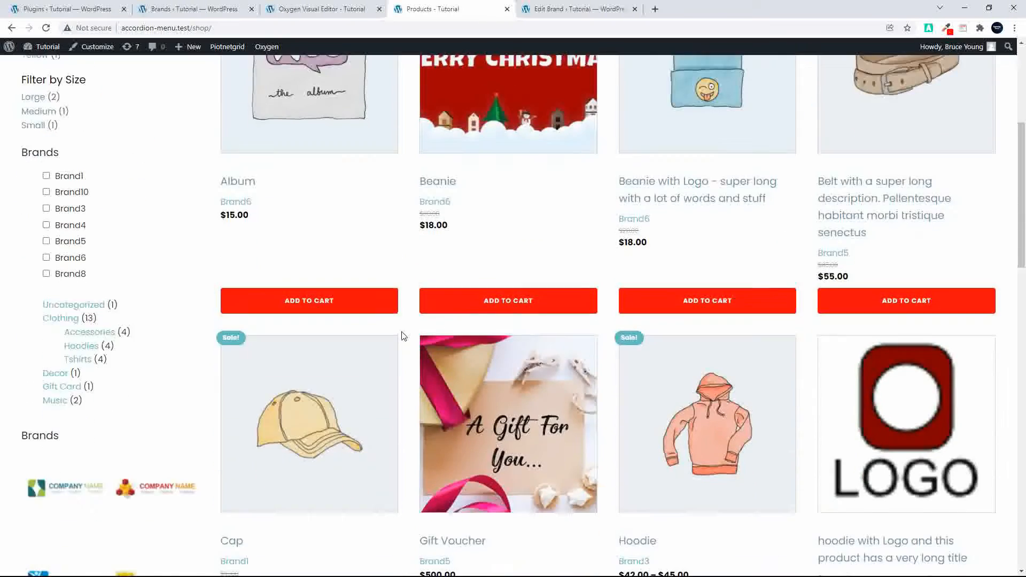
scroll(404, 336, down, 2)
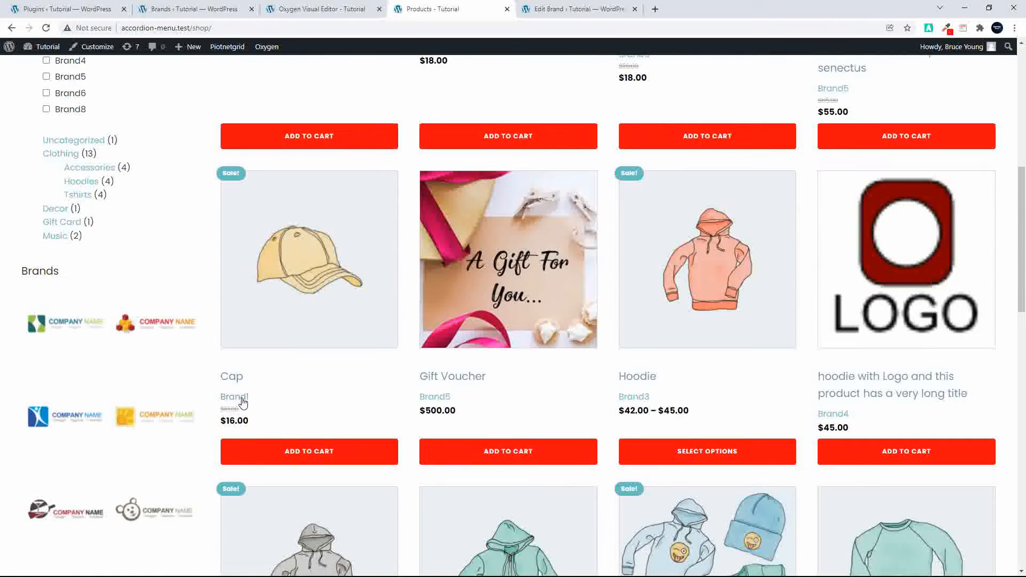
click(241, 399)
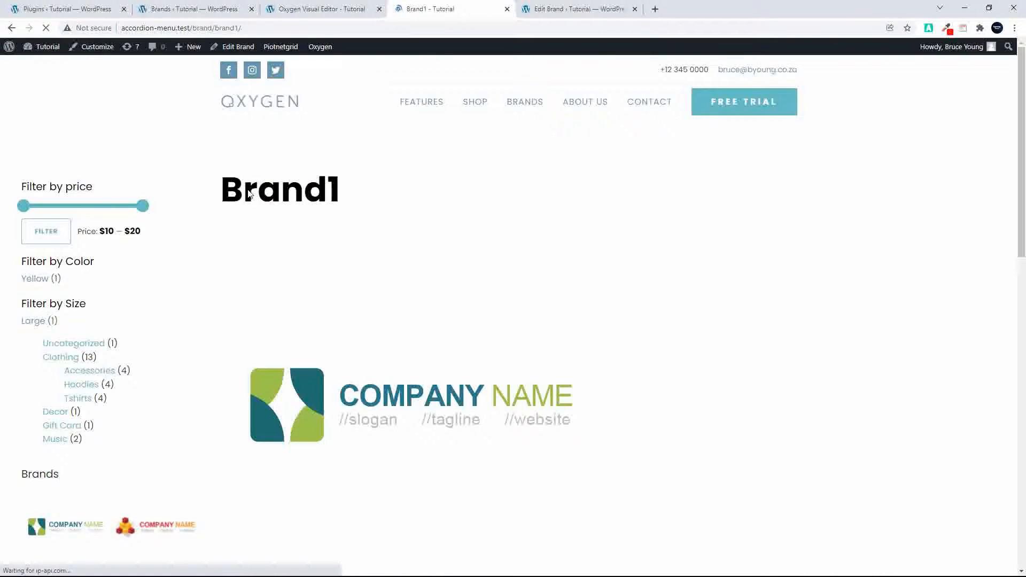
drag(247, 192, 401, 193)
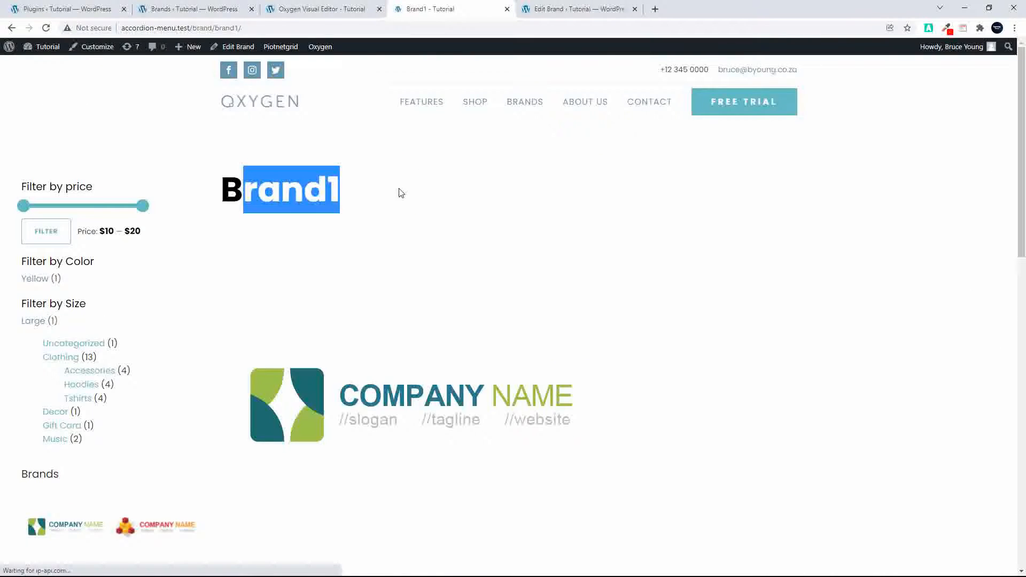
scroll(474, 293, down, 2)
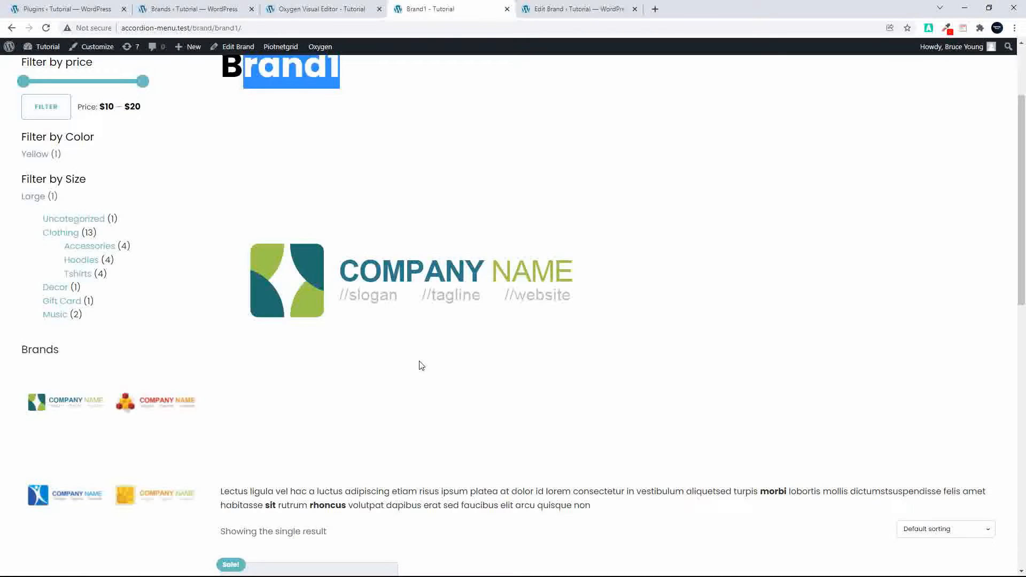
Return to the Brand1 edit form and review its brand logo and brand banner images.
click(577, 9)
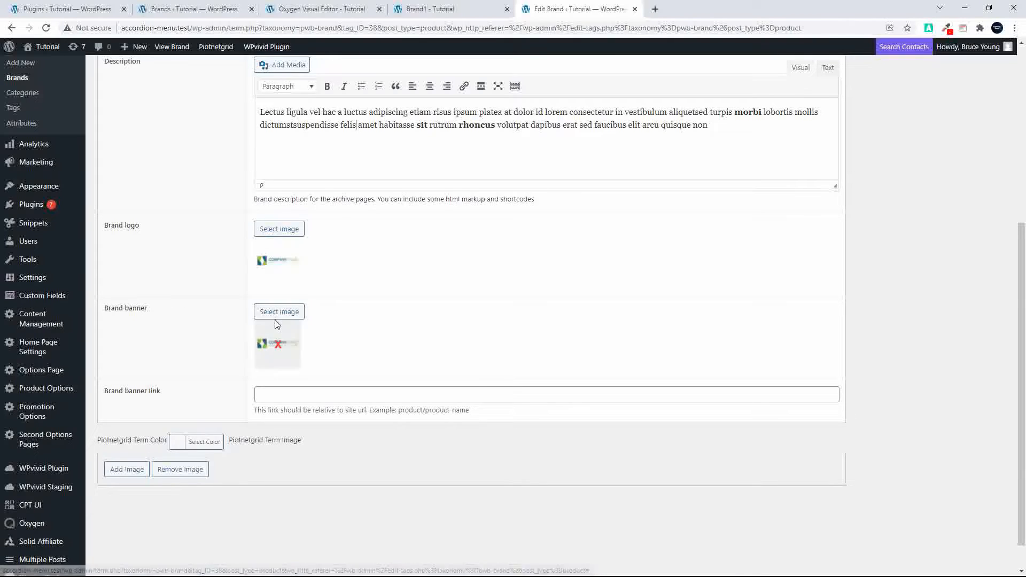
scroll(401, 339, up, 5)
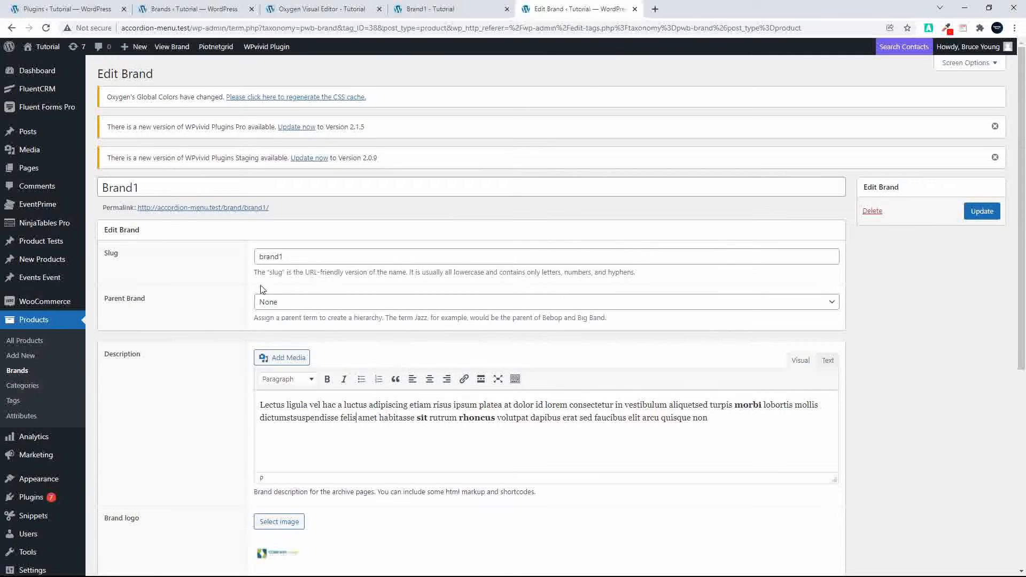
scroll(216, 293, down, 6)
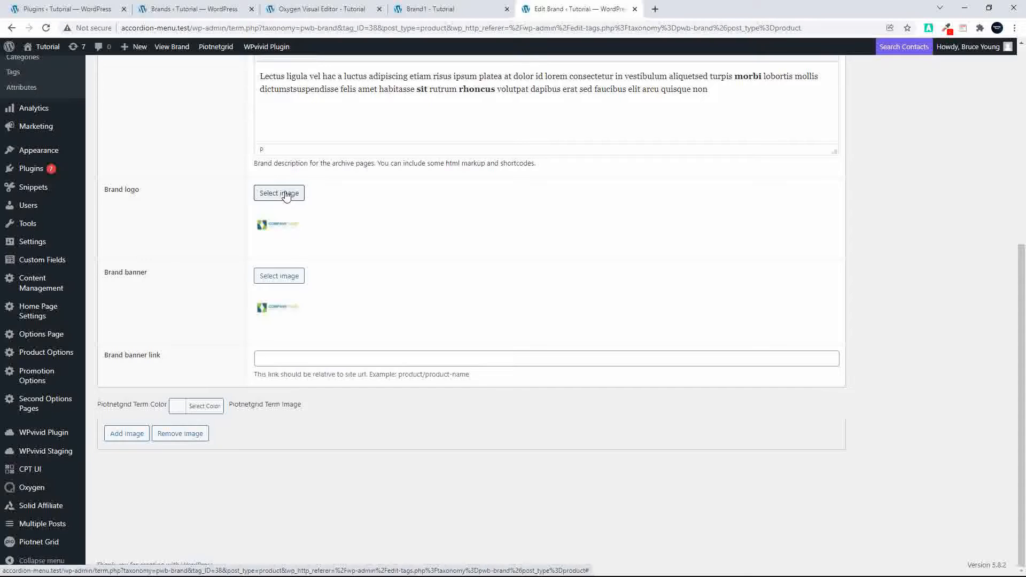
mouse_move(293, 298)
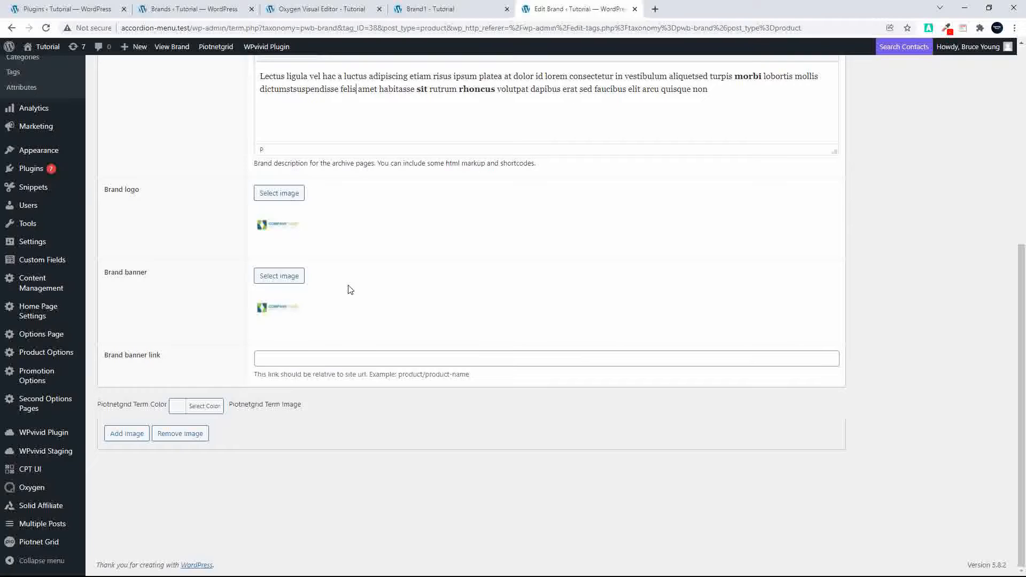
Switch back to the Brand1 shop page and examine its title, banner, description, product listing and sidebar brand logos.
click(446, 12)
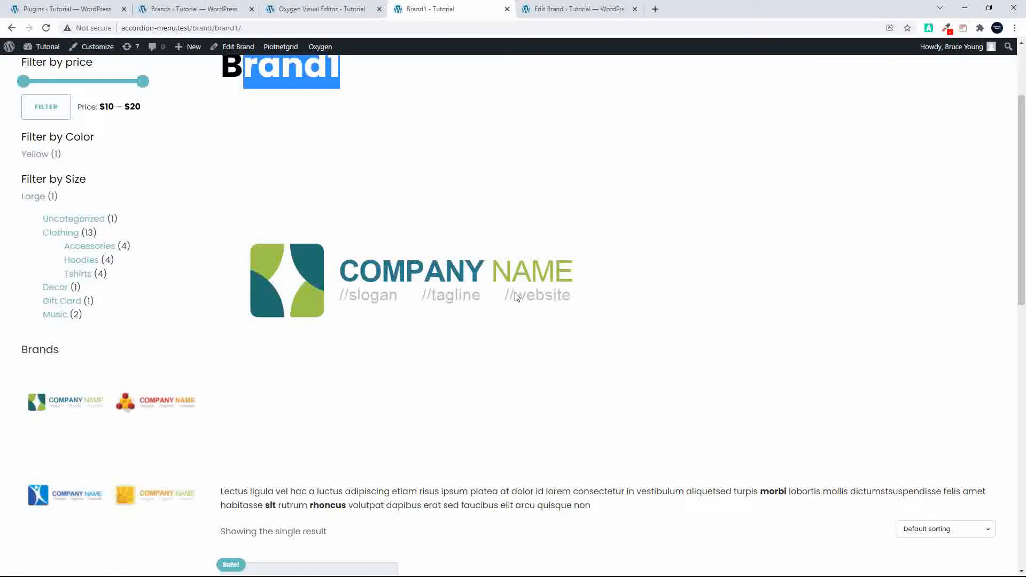
scroll(651, 276, up, 3)
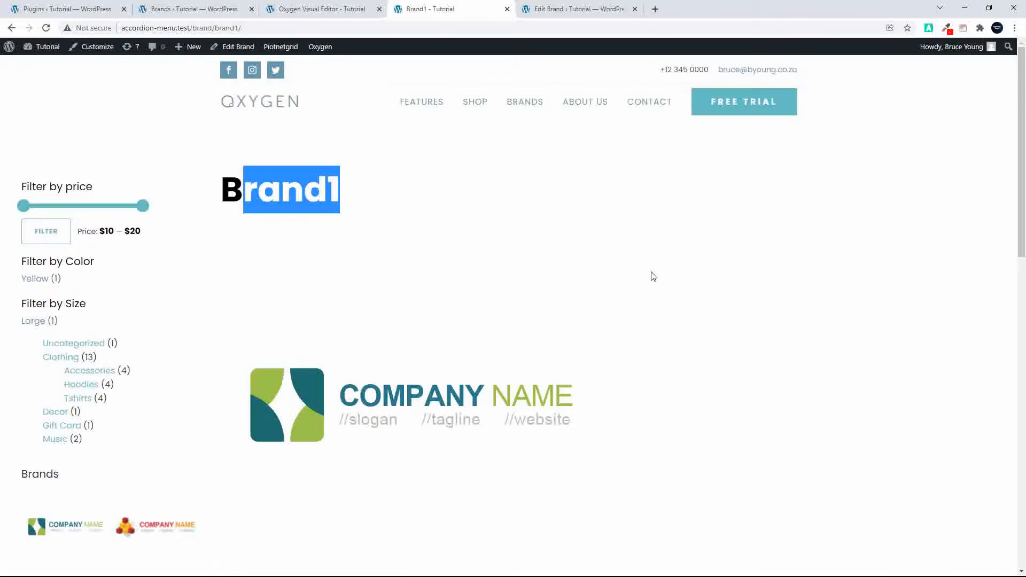
scroll(457, 374, down, 7)
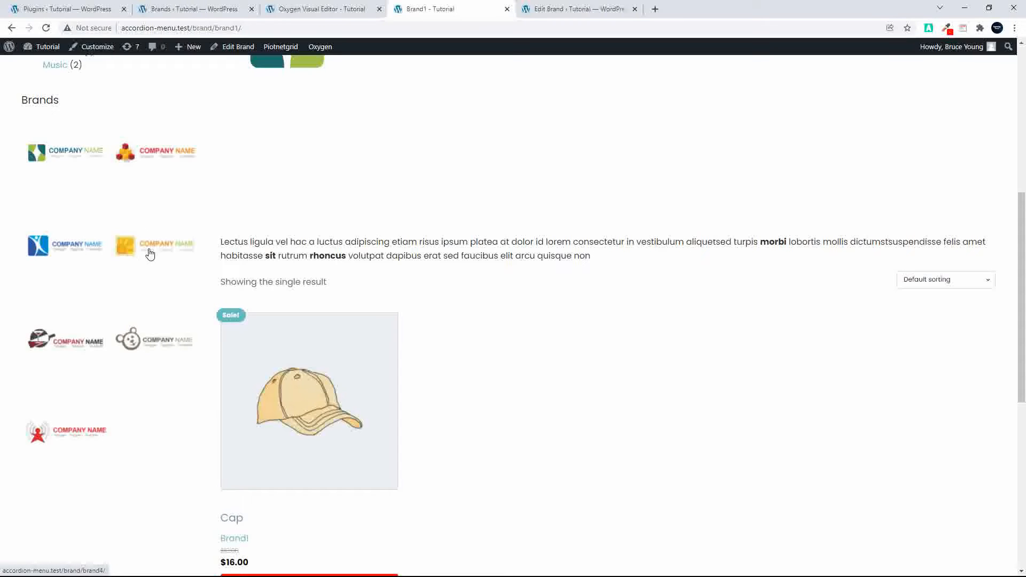
scroll(167, 314, up, 2)
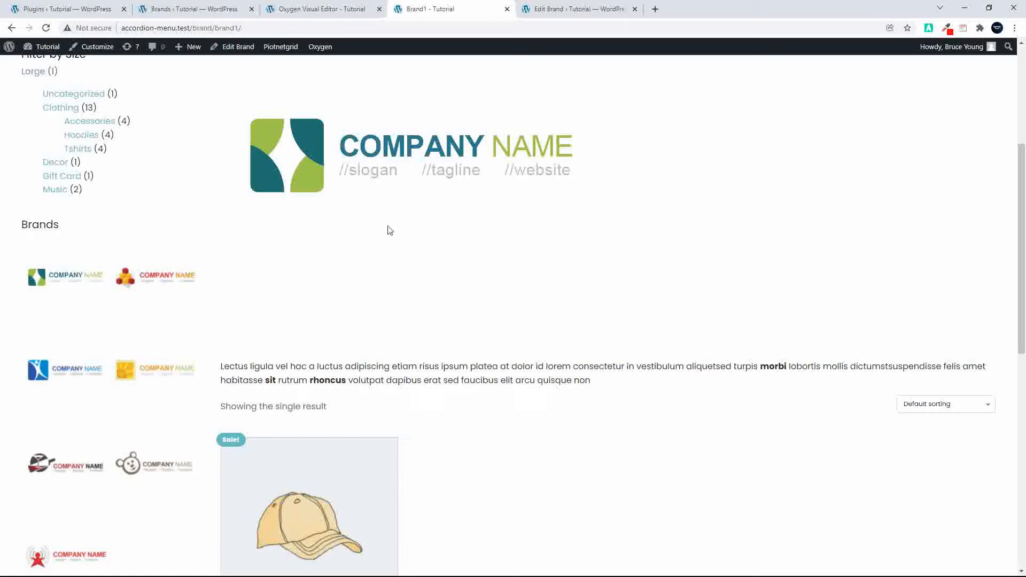
scroll(407, 258, up, 4)
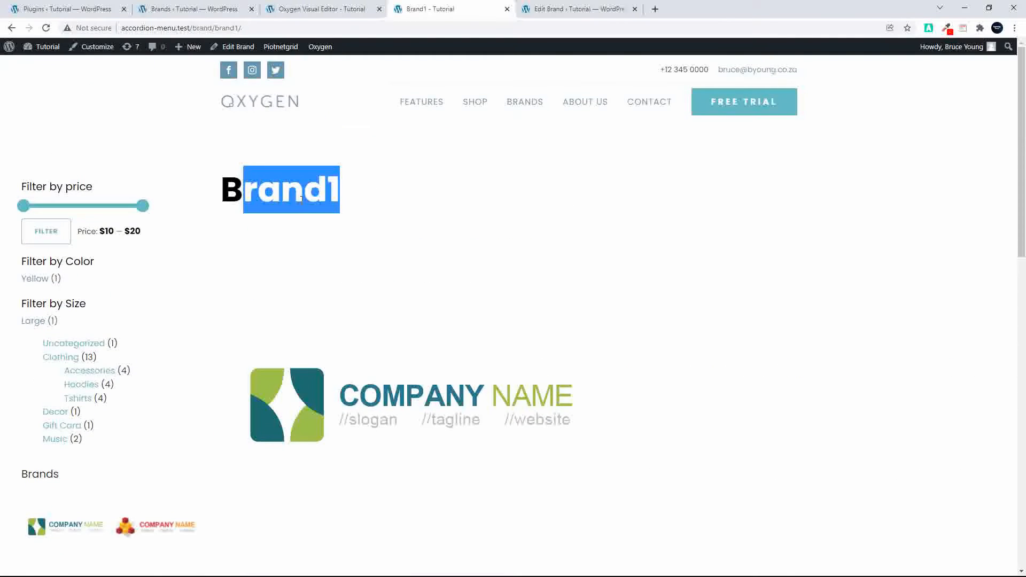
click(230, 187)
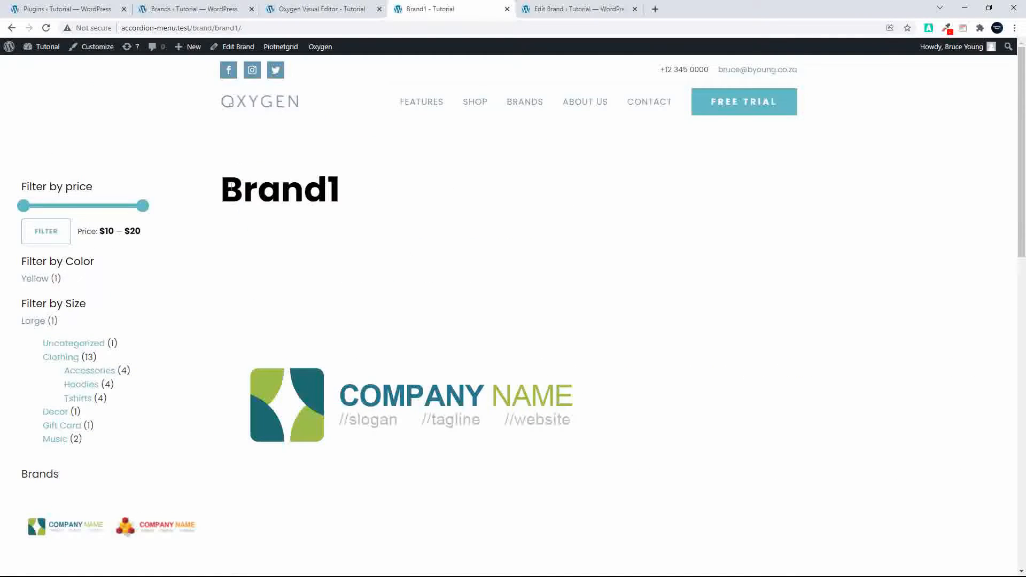
drag(237, 188, 384, 190)
scroll(401, 236, down, 8)
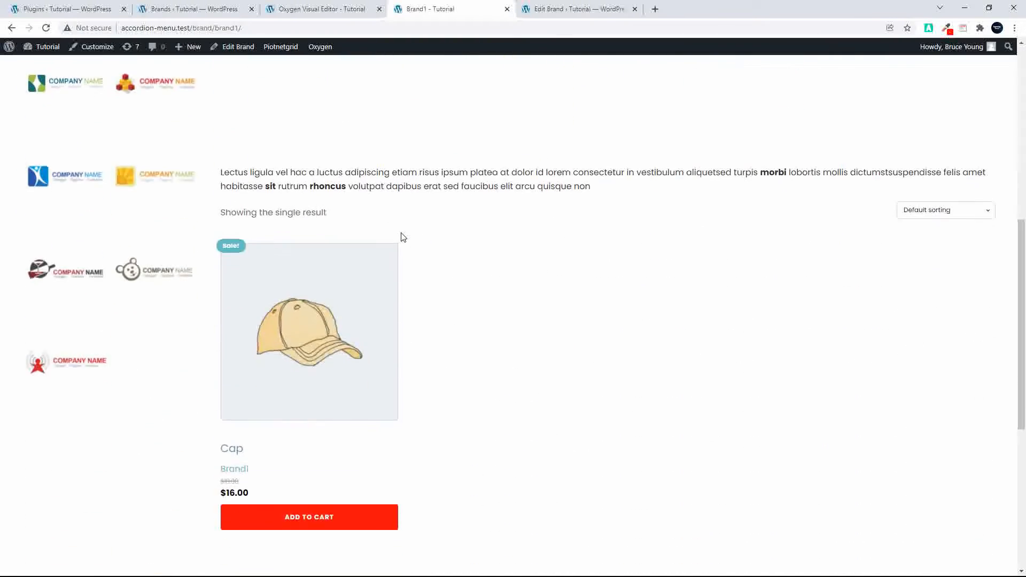
scroll(341, 139, up, 5)
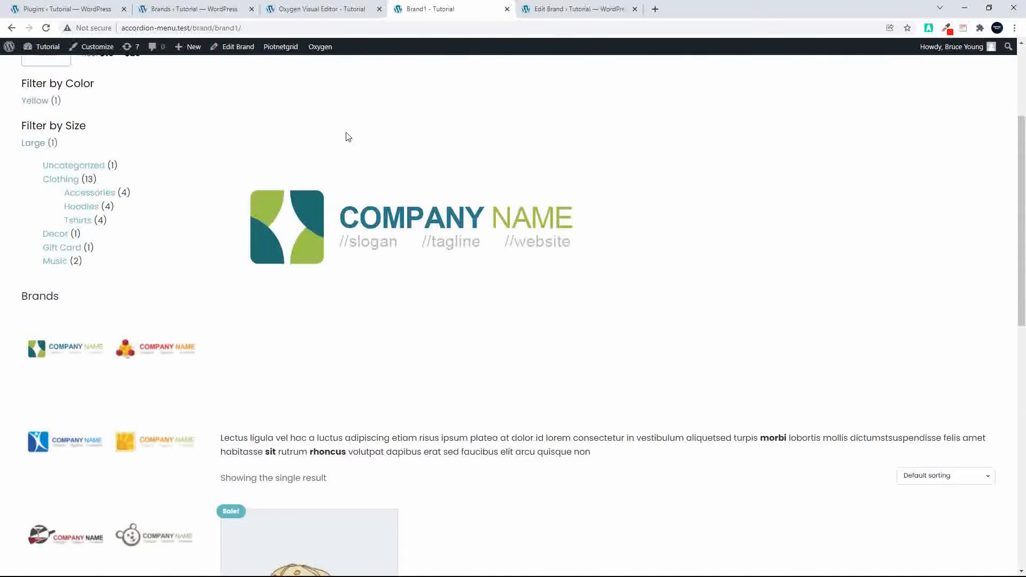
scroll(358, 219, down, 5)
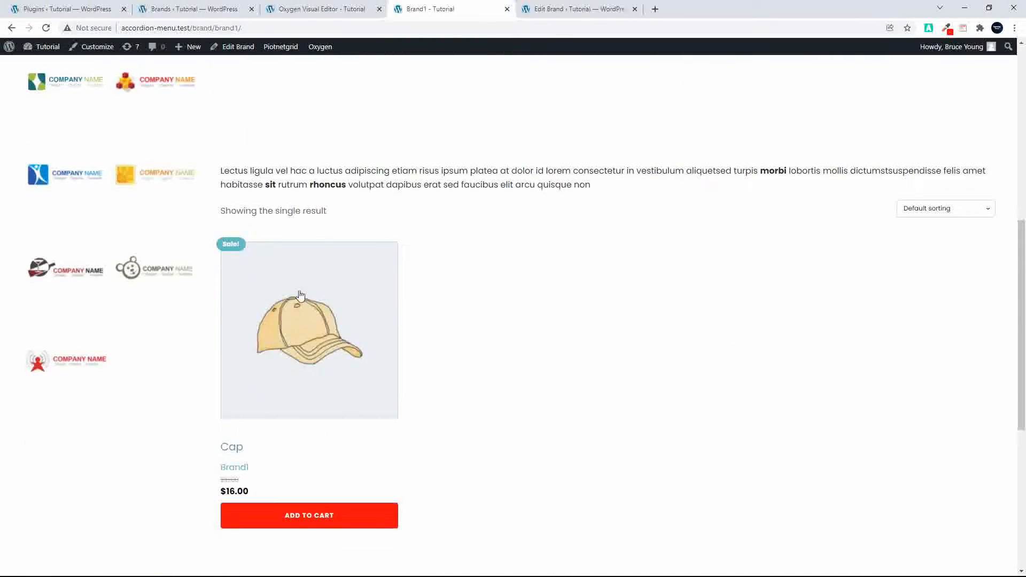
scroll(302, 317, down, 5)
scroll(303, 318, up, 6)
scroll(306, 319, up, 8)
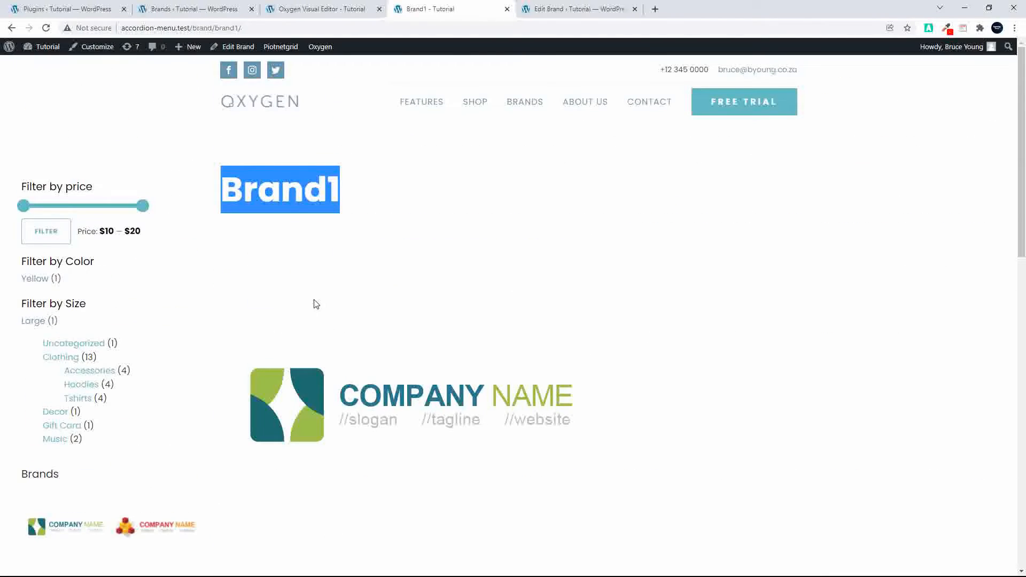
click(283, 193)
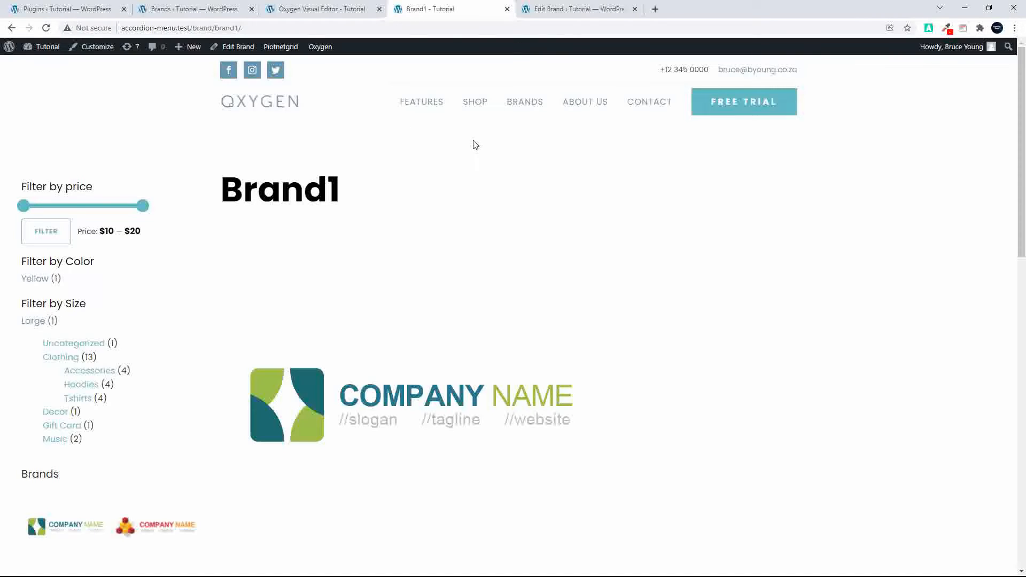
Open the storefront's Brands page and examine its alphabetical list, brand carousel, paginated grid and brand product carousel.
click(528, 106)
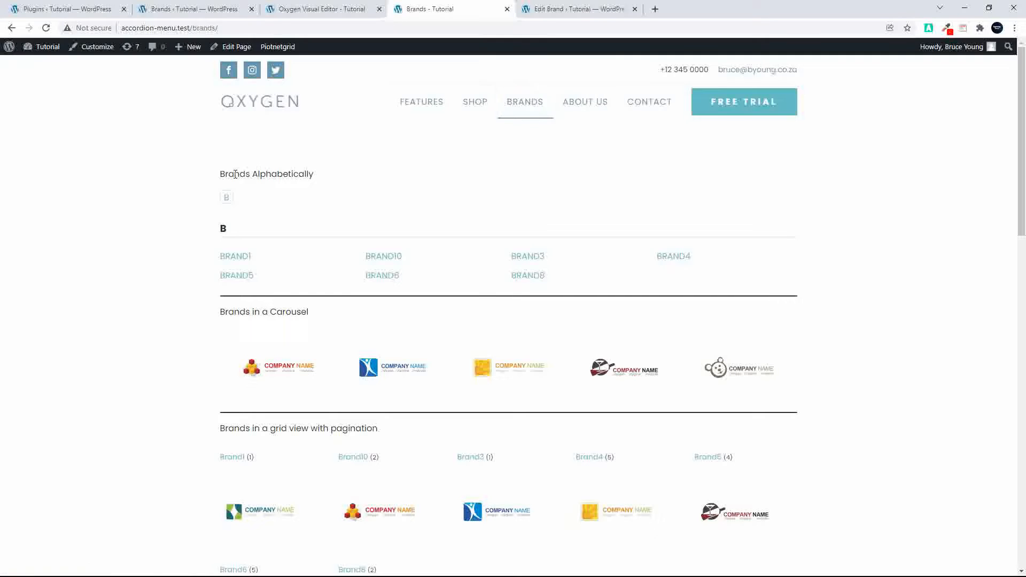
drag(219, 174, 332, 182)
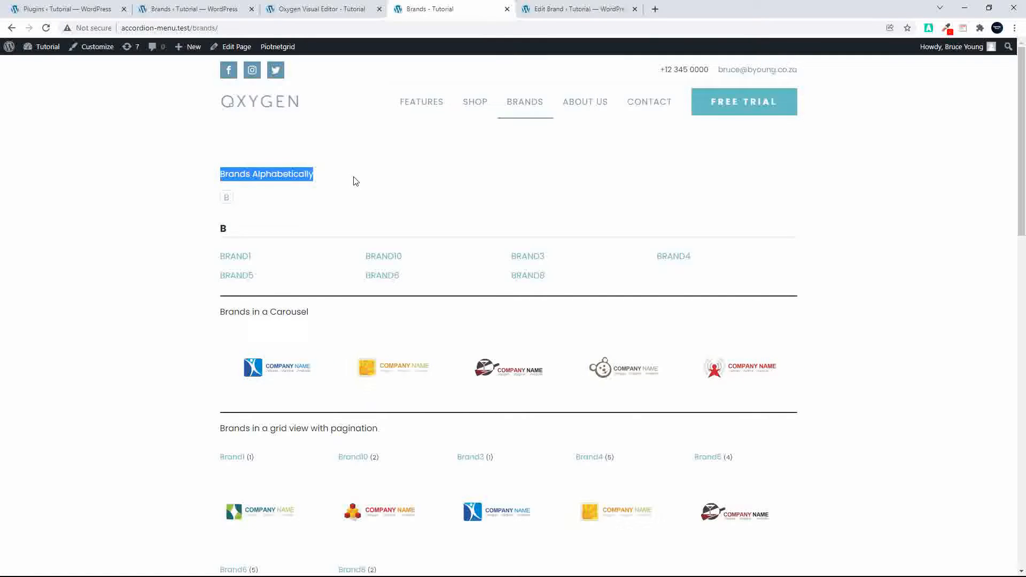
click(355, 181)
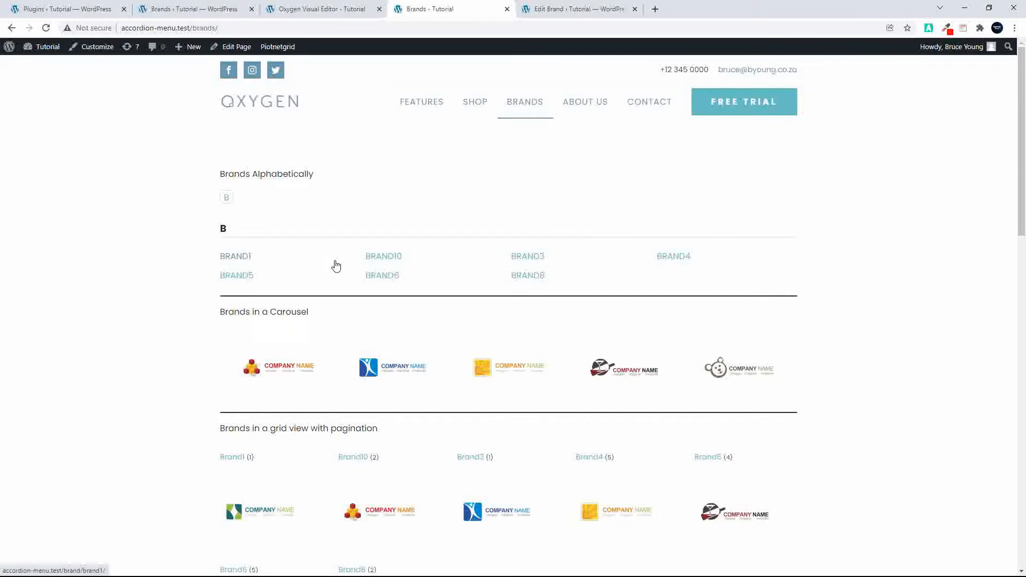
scroll(335, 266, down, 2)
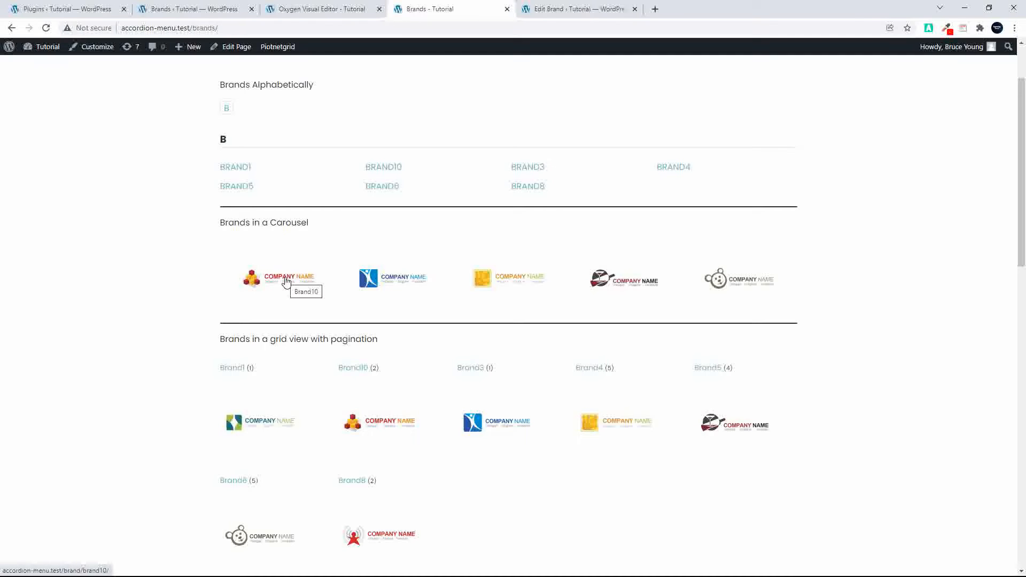
scroll(110, 363, up, 1)
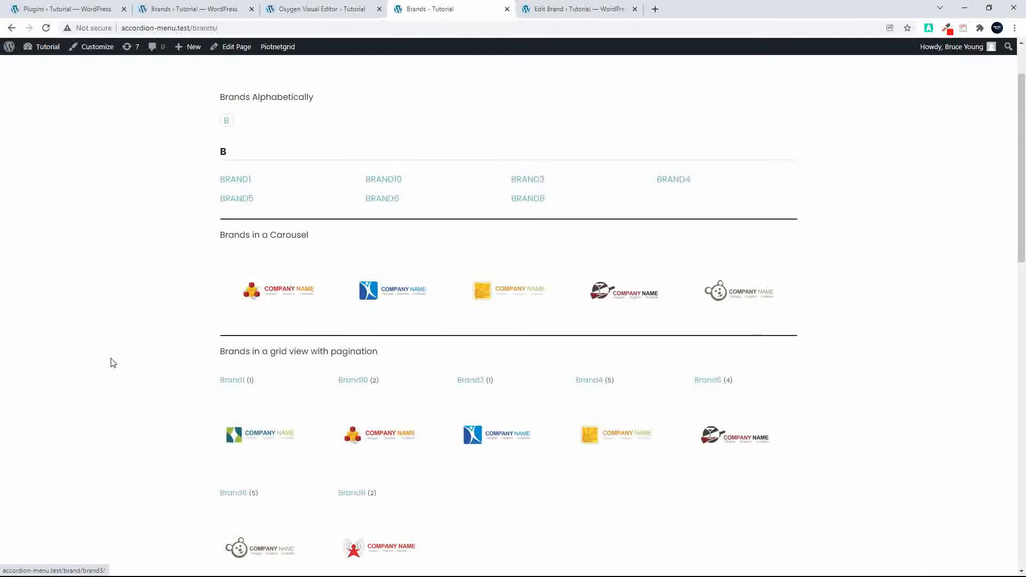
scroll(189, 392, down, 5)
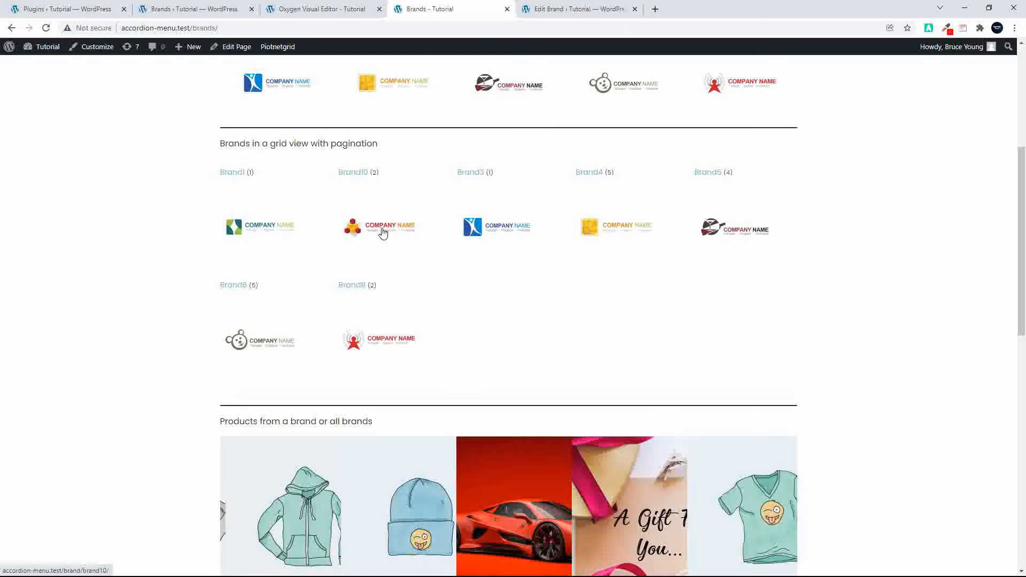
scroll(441, 256, down, 4)
scroll(441, 255, down, 1)
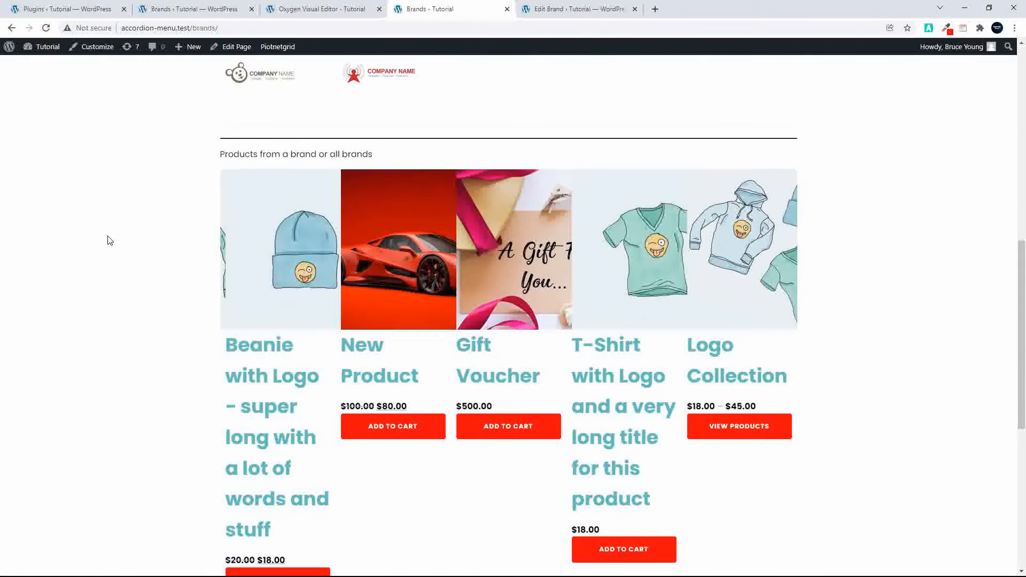
scroll(131, 257, down, 1)
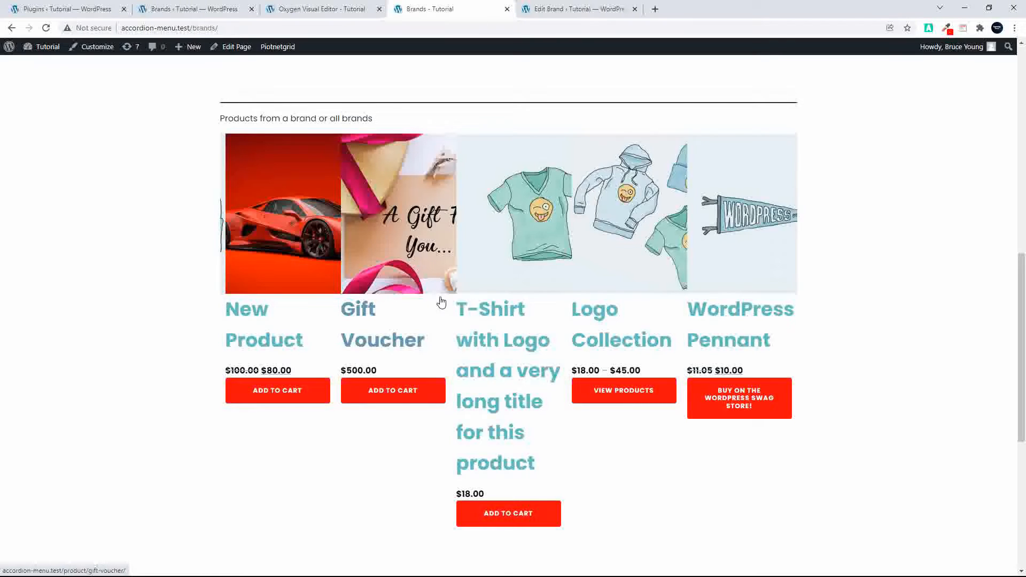
Look back over the Brands page's grid, carousel and alphabetical brand links.
scroll(476, 312, up, 5)
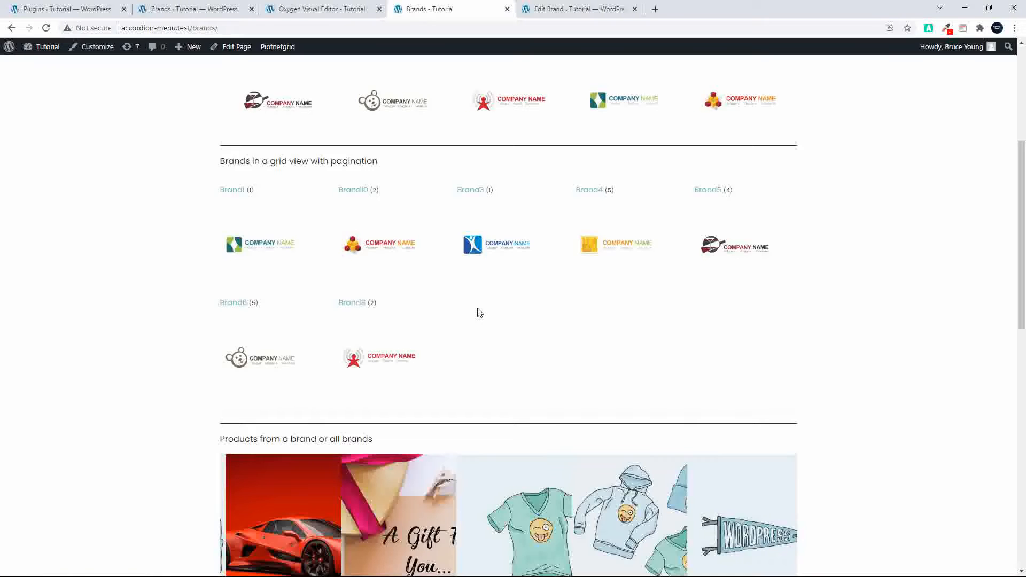
scroll(479, 313, up, 5)
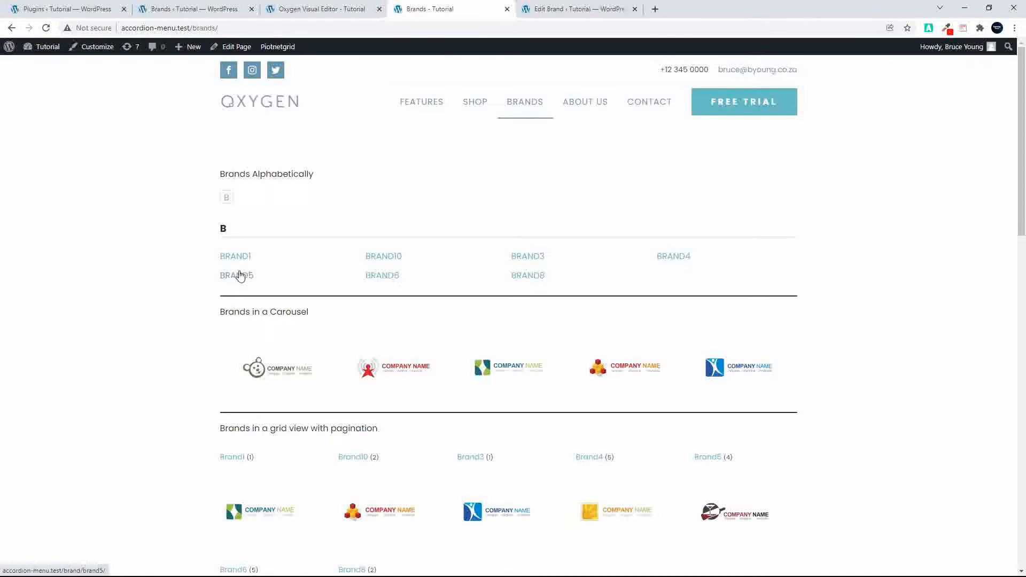
scroll(193, 398, down, 3)
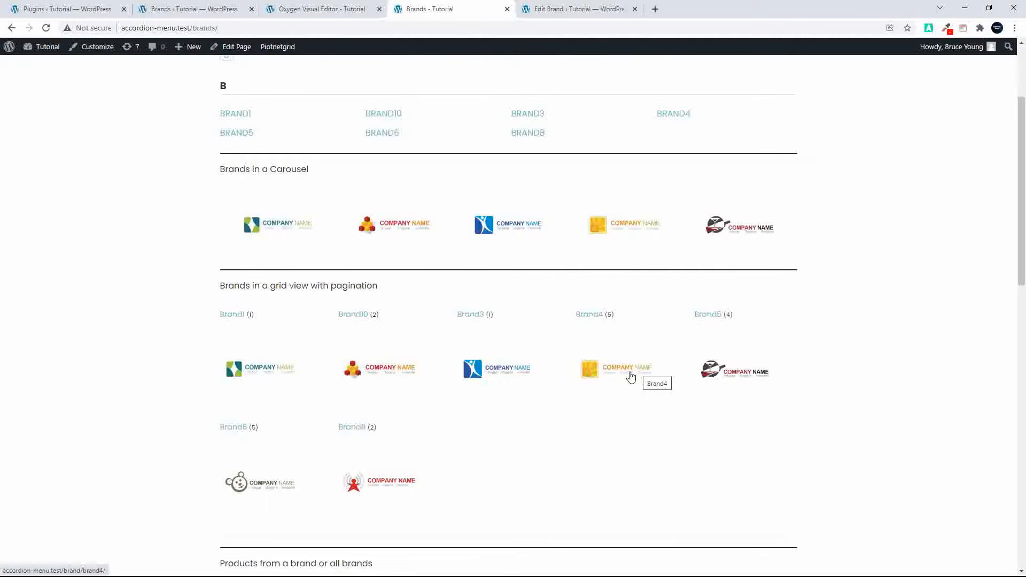
scroll(593, 400, up, 1)
scroll(593, 400, up, 2)
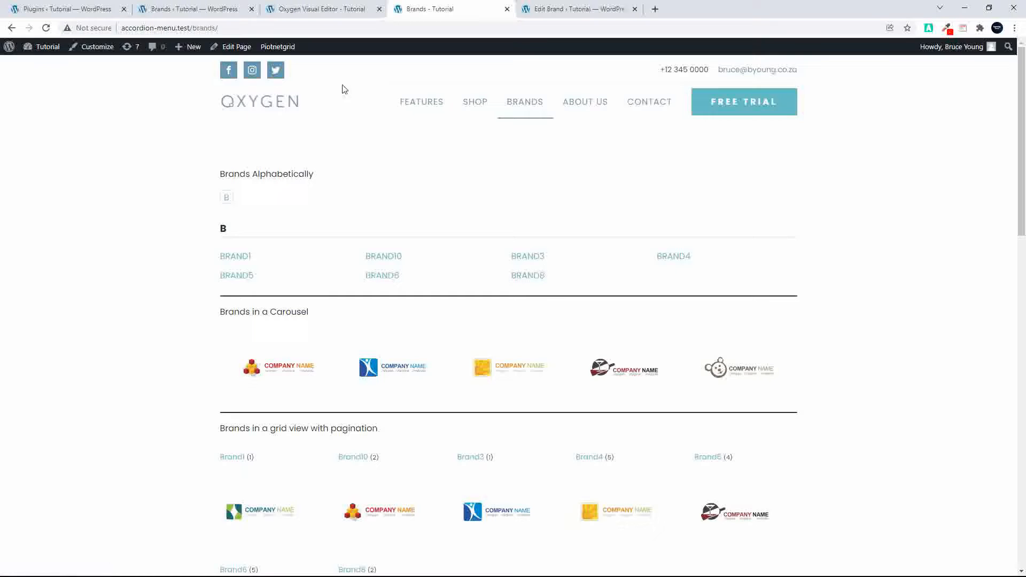
Return to the WordPress admin plugins page and open the Brands section of the WooCommerce settings.
click(81, 10)
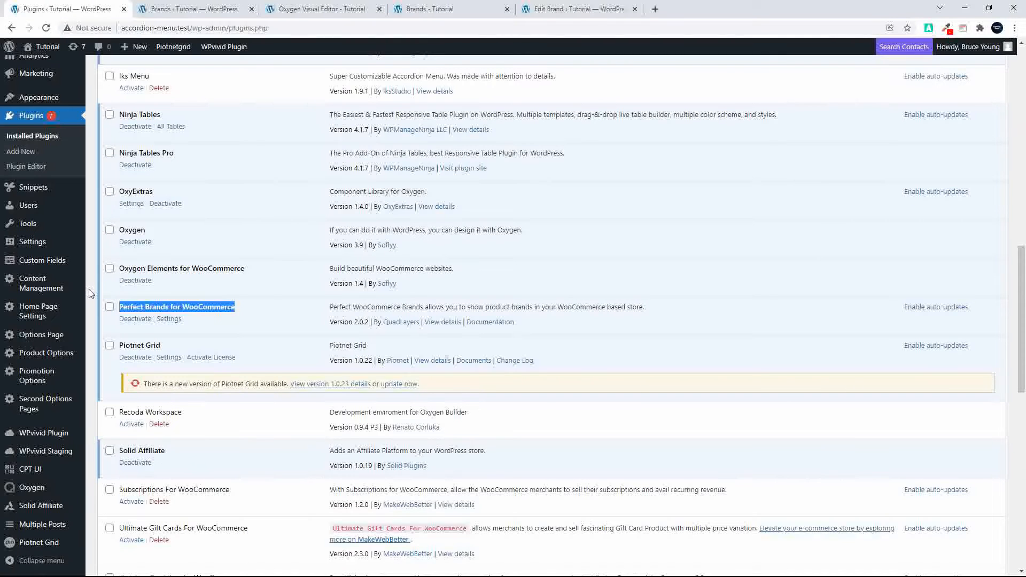
scroll(57, 305, up, 4)
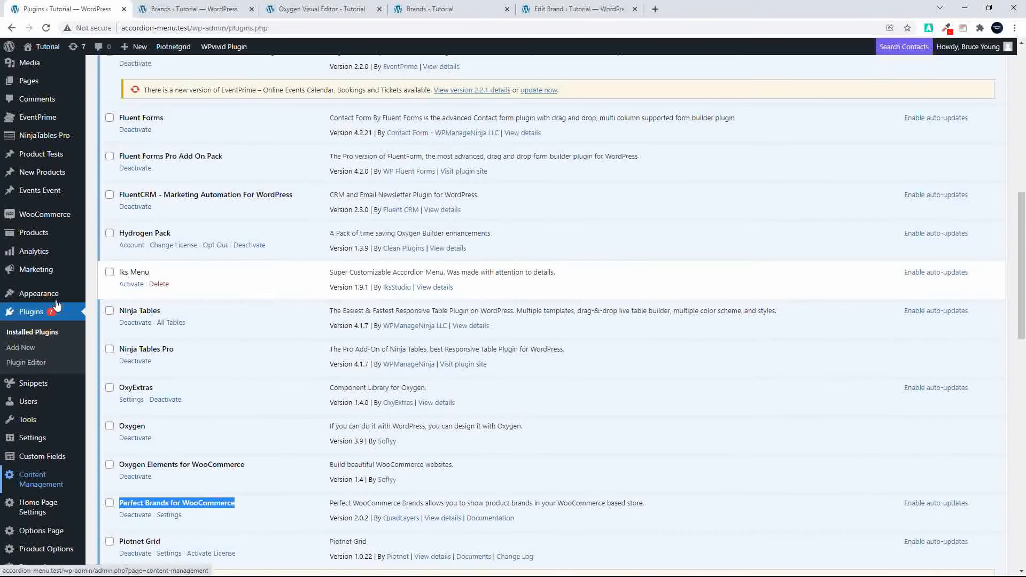
scroll(58, 305, up, 2)
mouse_move(57, 302)
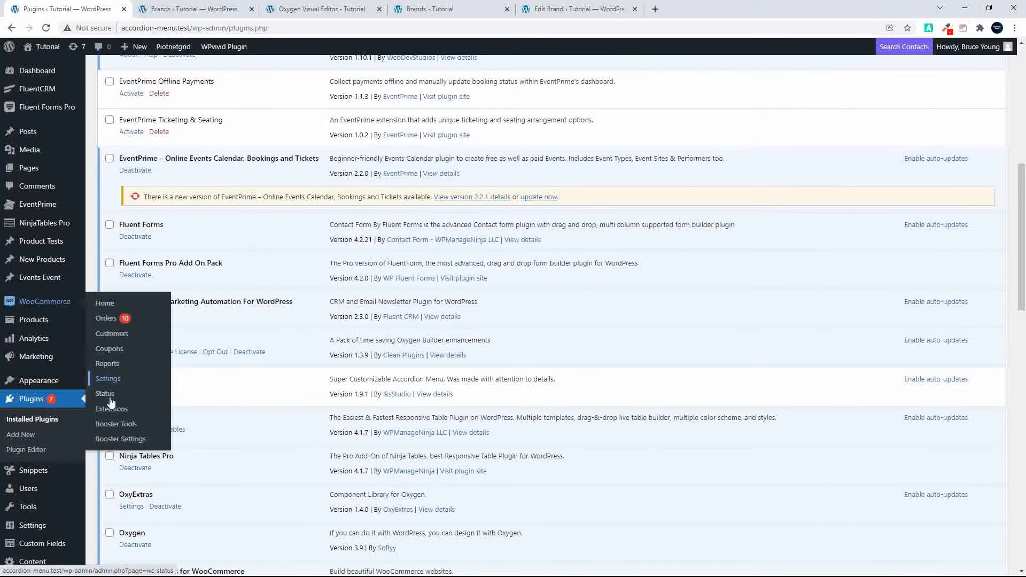
click(106, 379)
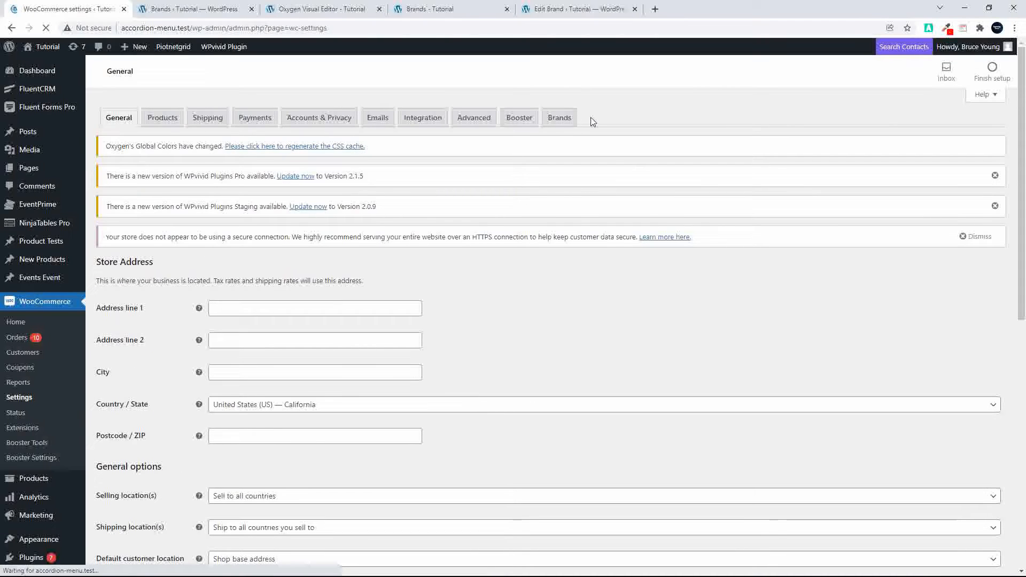
click(560, 118)
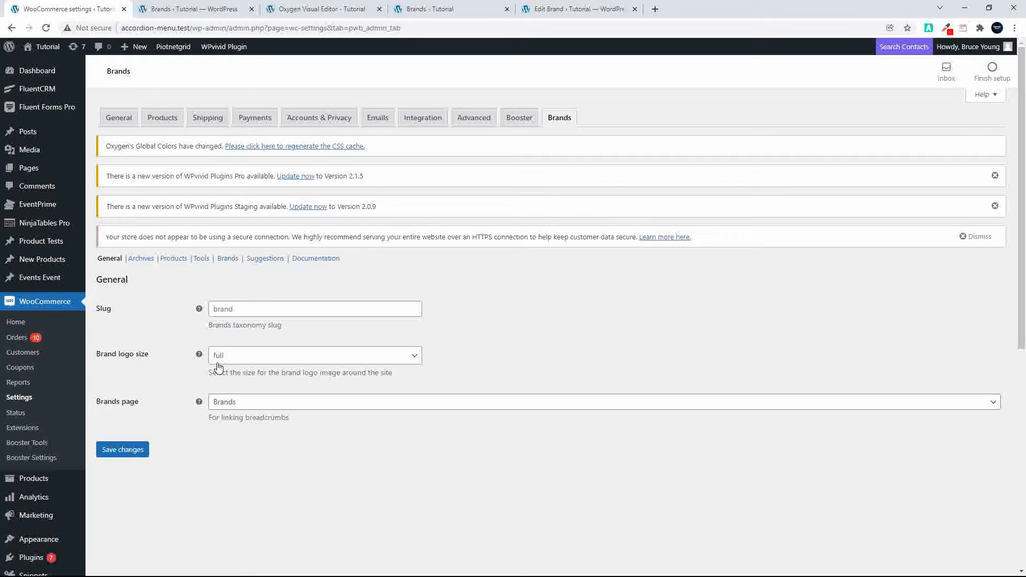
Review the general brand settings, checking the brand logo size options and the page choices for linking breadcrumbs.
click(271, 357)
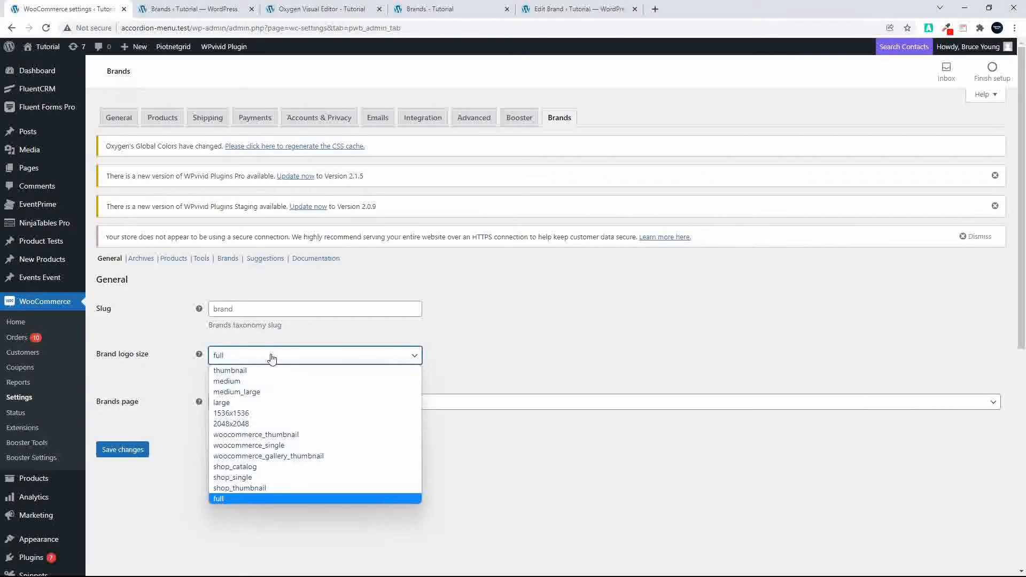
click(257, 356)
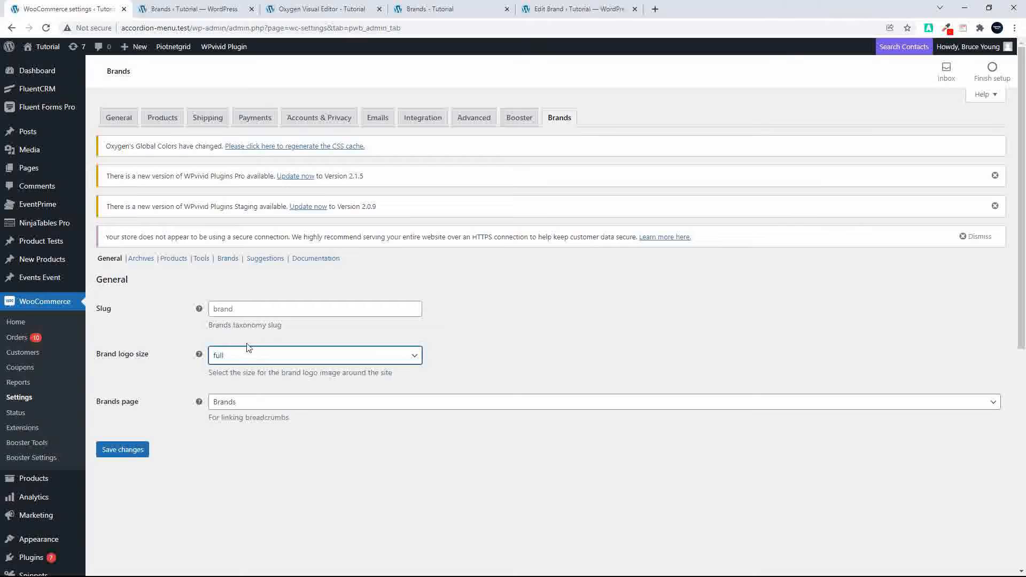
click(247, 355)
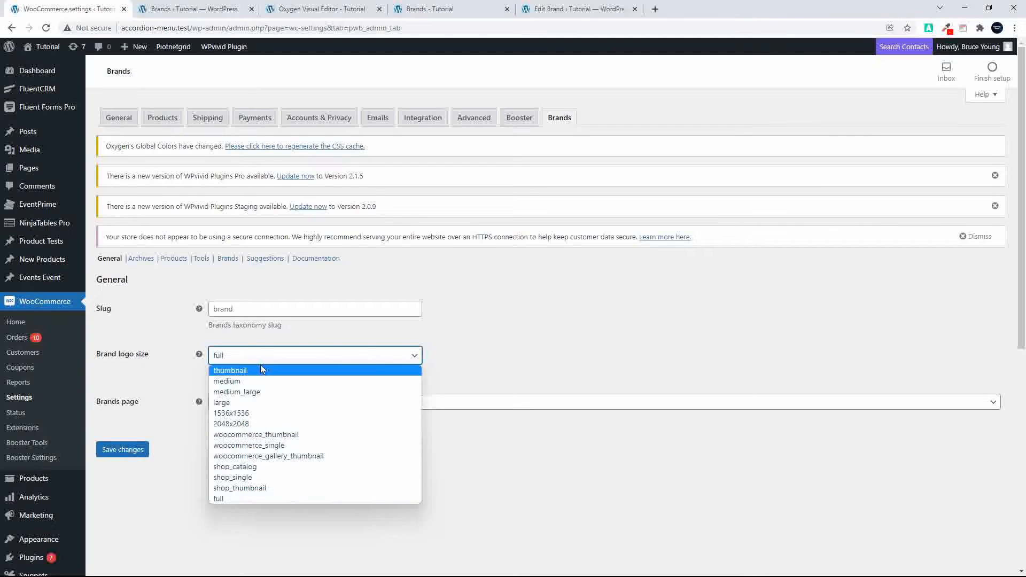
click(502, 352)
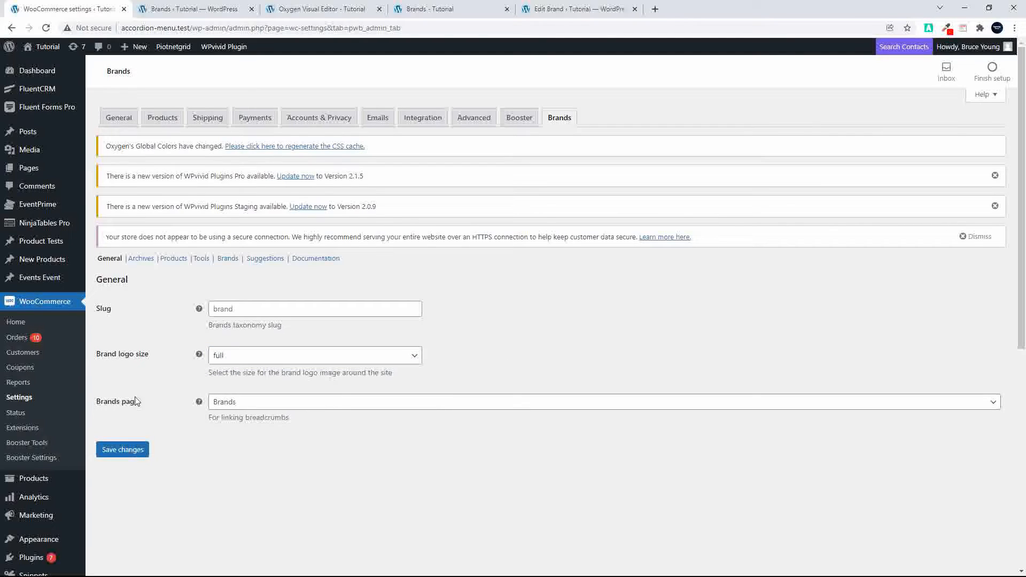
click(248, 406)
scroll(245, 518, right, 1)
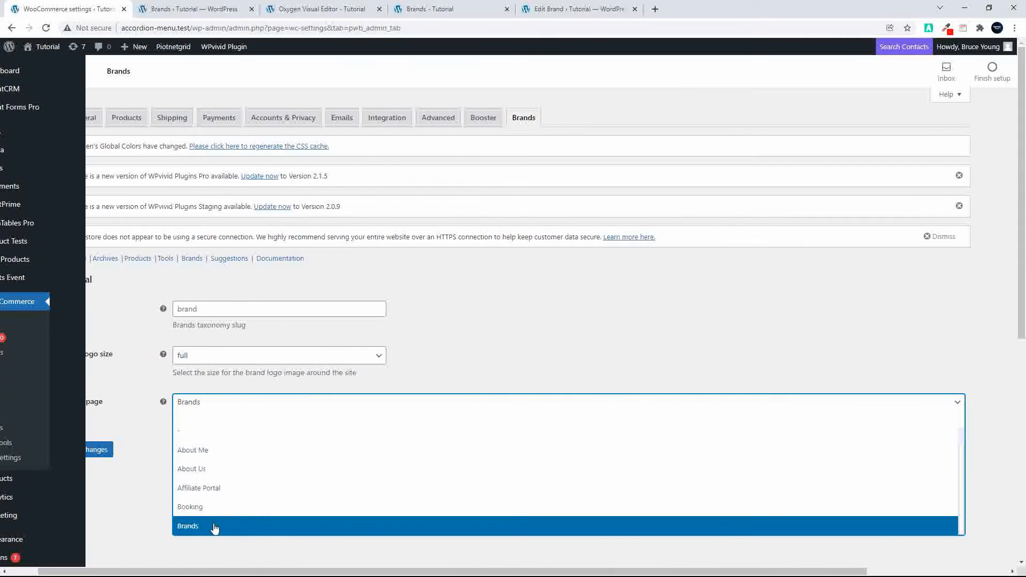
click(212, 529)
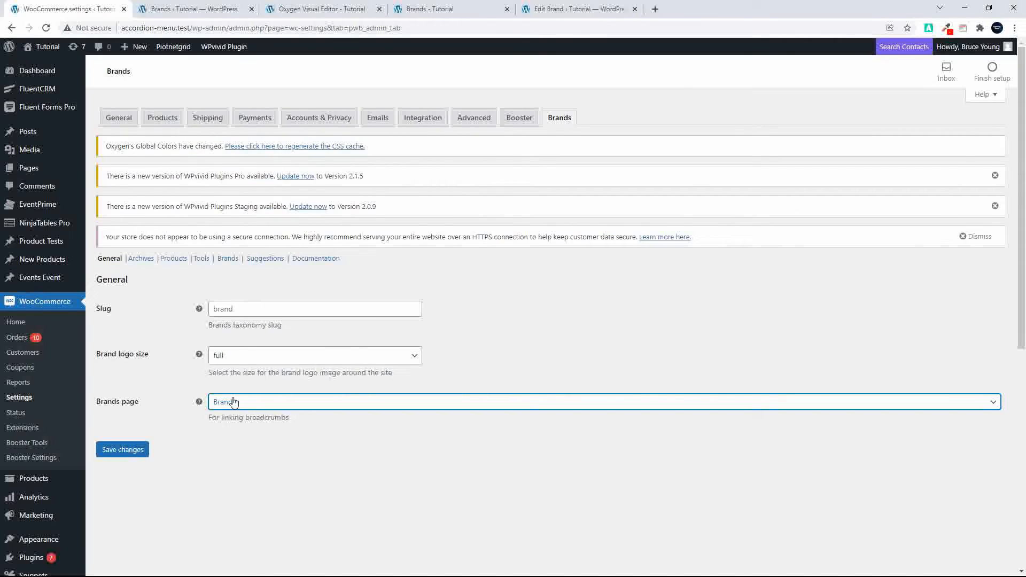
Open the Archives brand settings and review the display options for the brand description and brand banner.
click(140, 259)
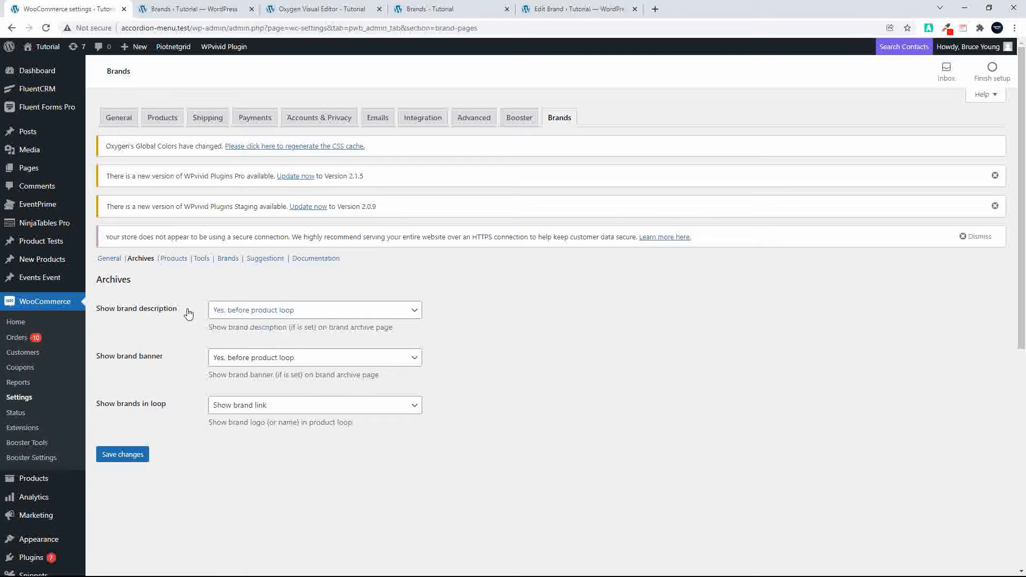
click(249, 315)
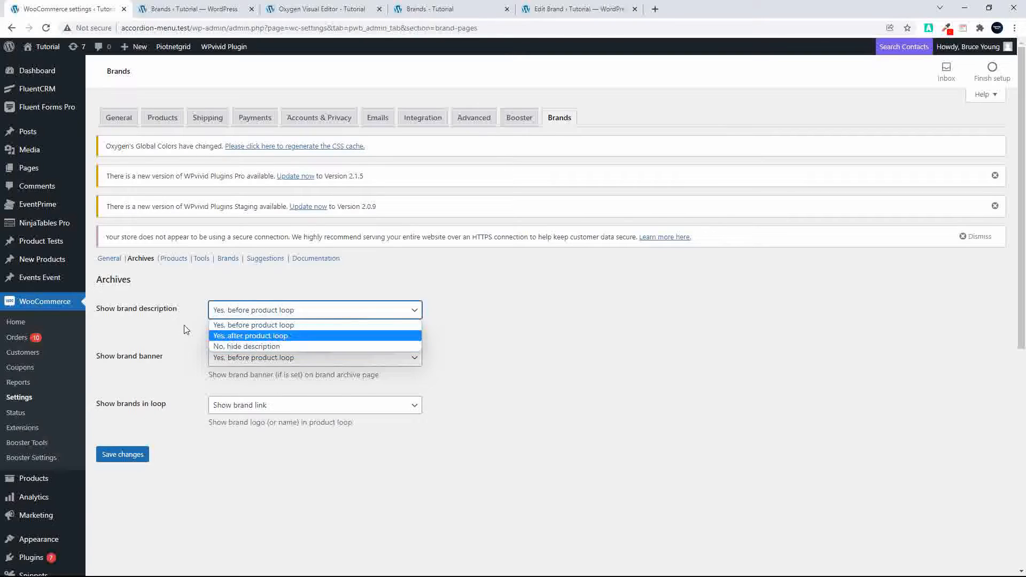
click(243, 315)
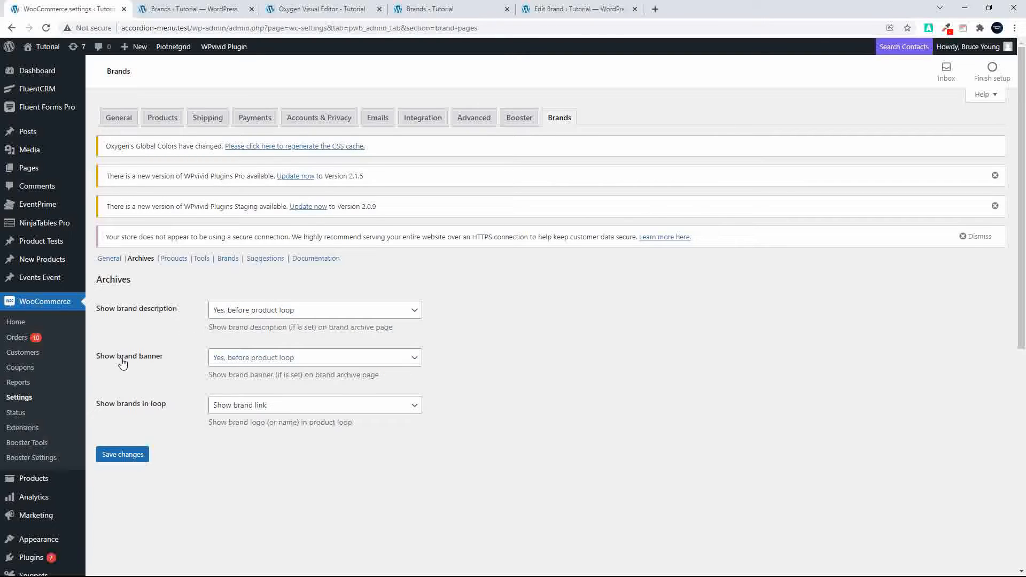
click(236, 363)
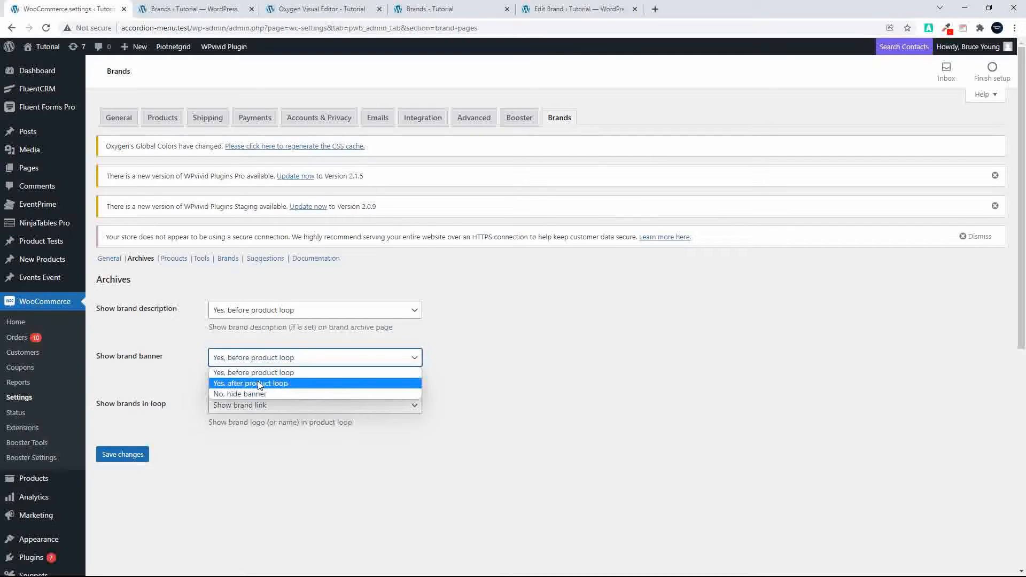
click(156, 381)
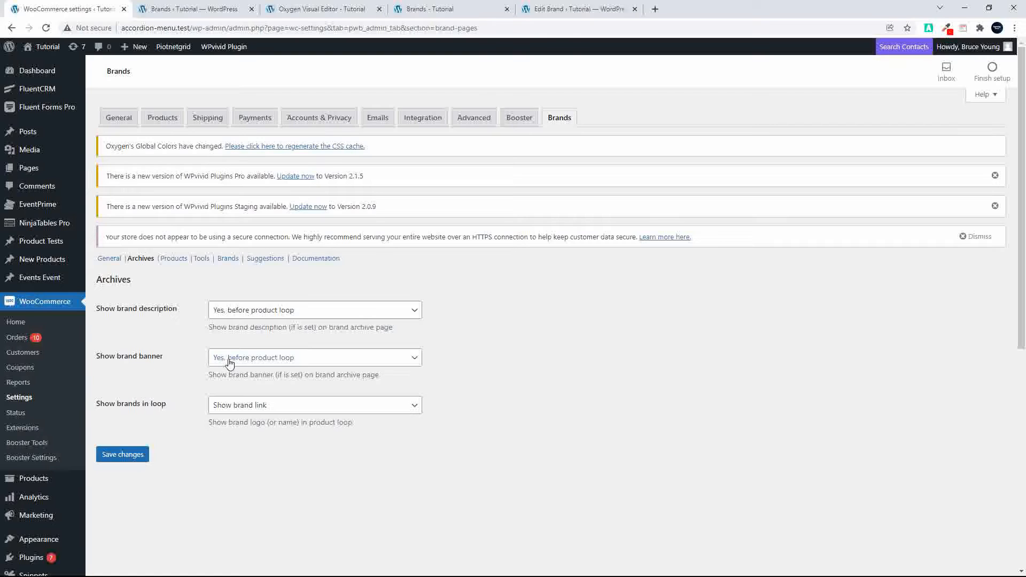
Set brands in the product loop to "Show brand image (if is set)" and save the archive settings.
click(241, 411)
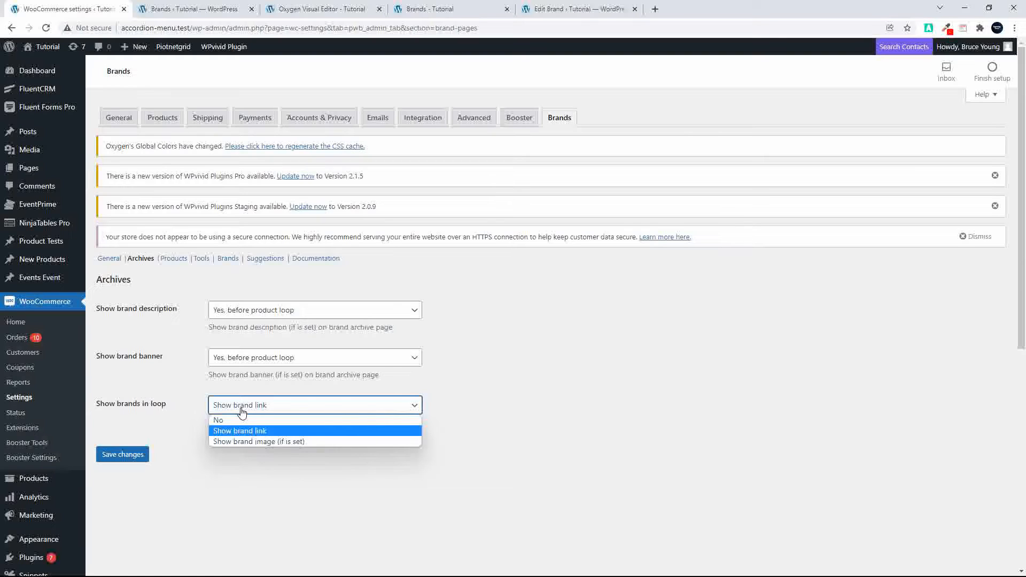
click(236, 441)
click(123, 458)
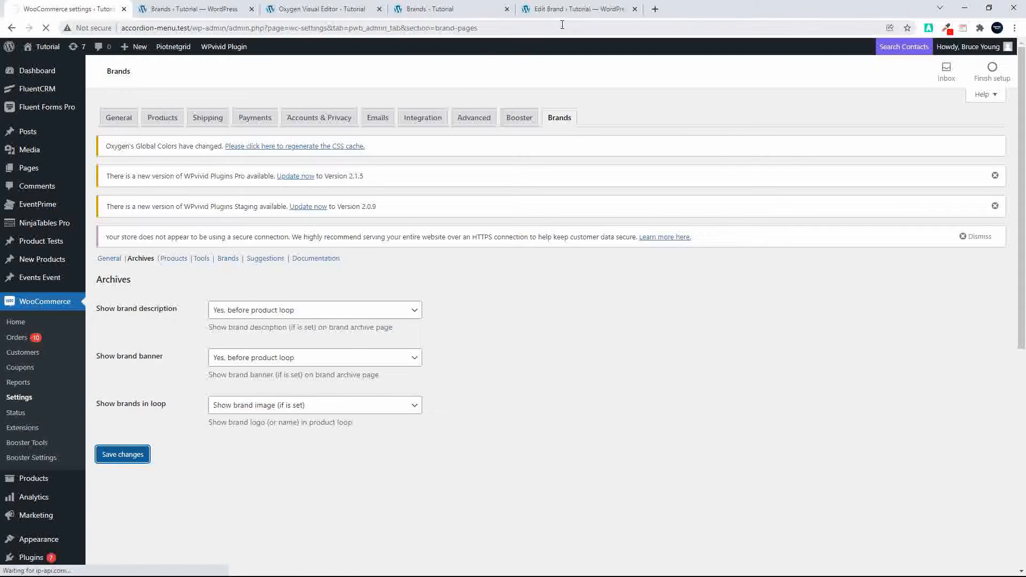
Switch to the storefront, open the Shop page and inspect how brands are displayed under the products.
click(447, 8)
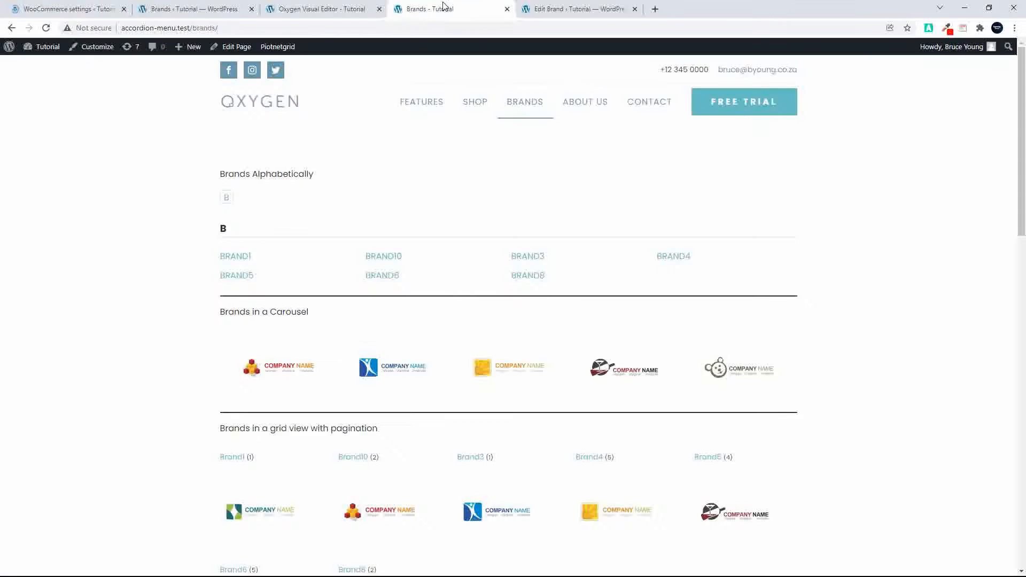
click(475, 106)
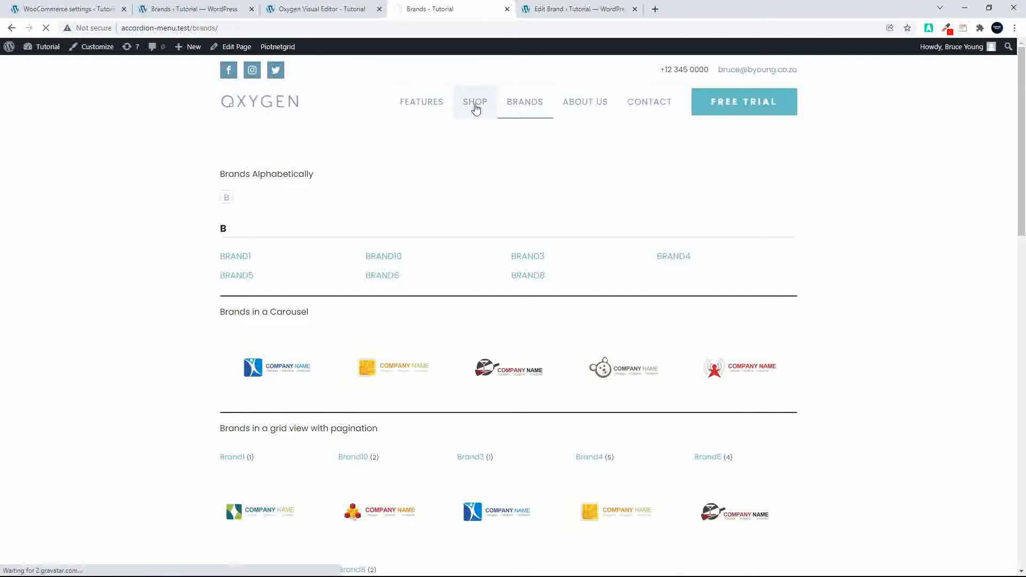
scroll(479, 172, down, 5)
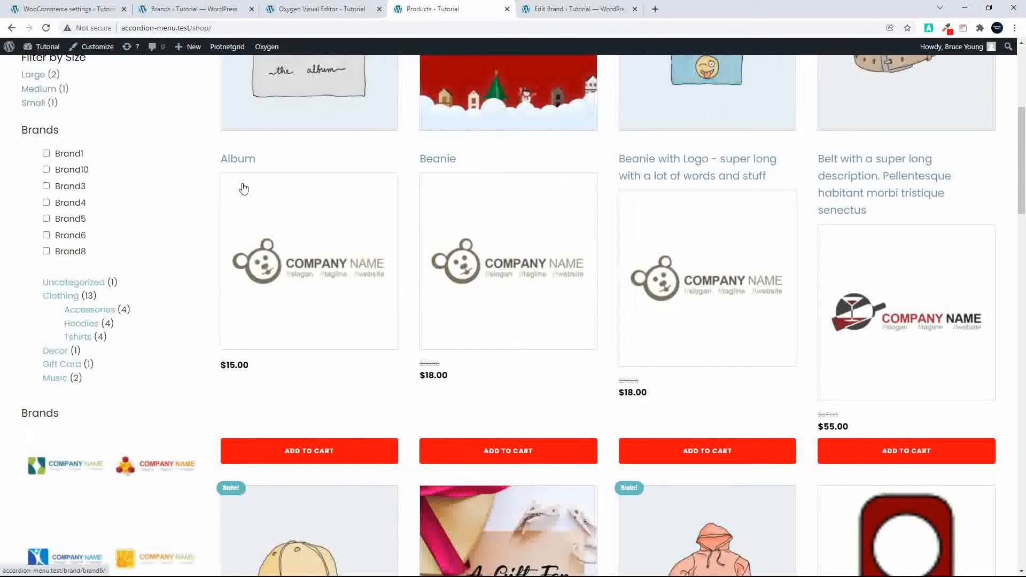
scroll(353, 283, down, 7)
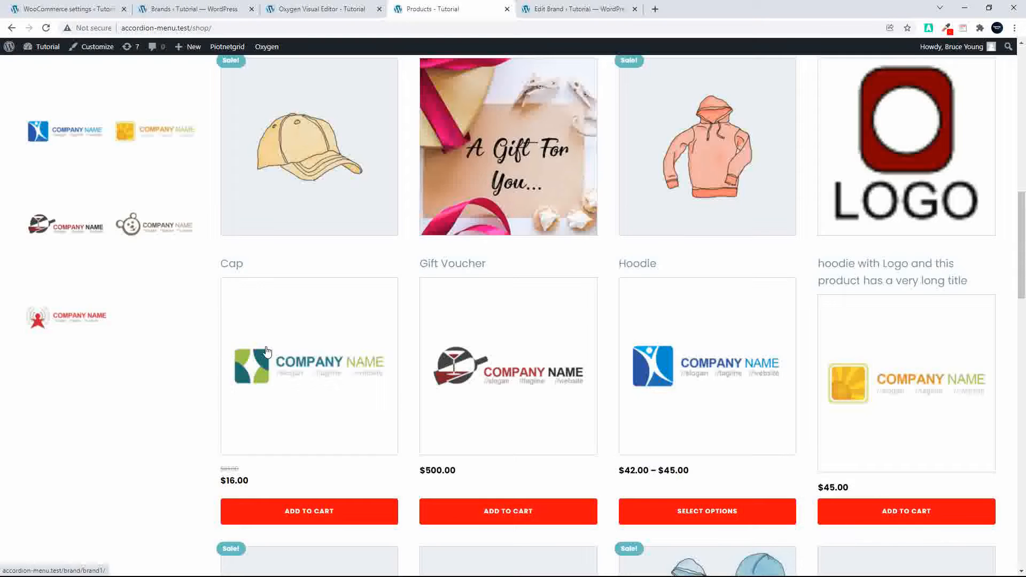
scroll(267, 352, up, 10)
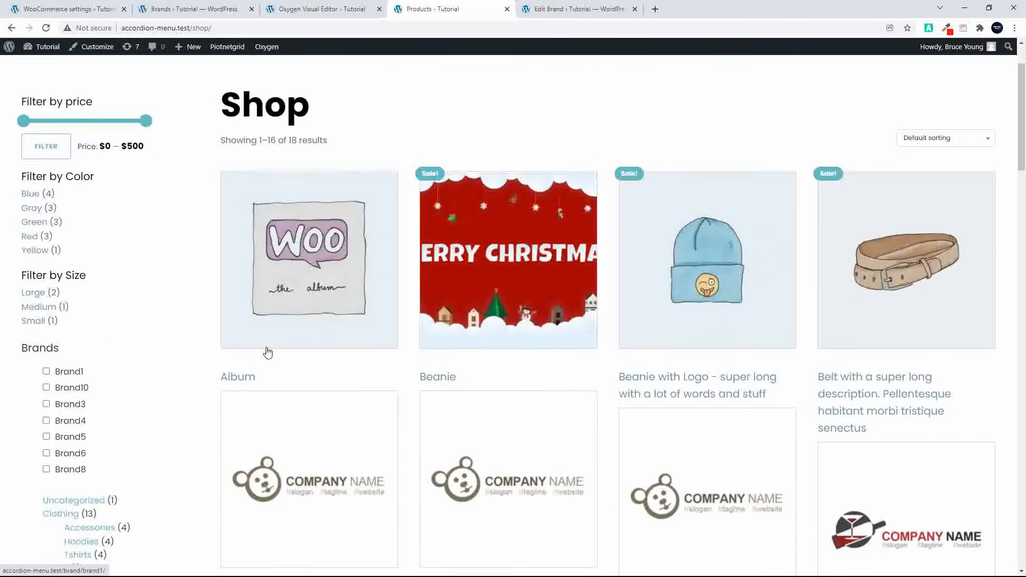
Return to the Archives brand settings, set brands in the product loop to "Show brand link" and save the changes.
scroll(267, 352, up, 2)
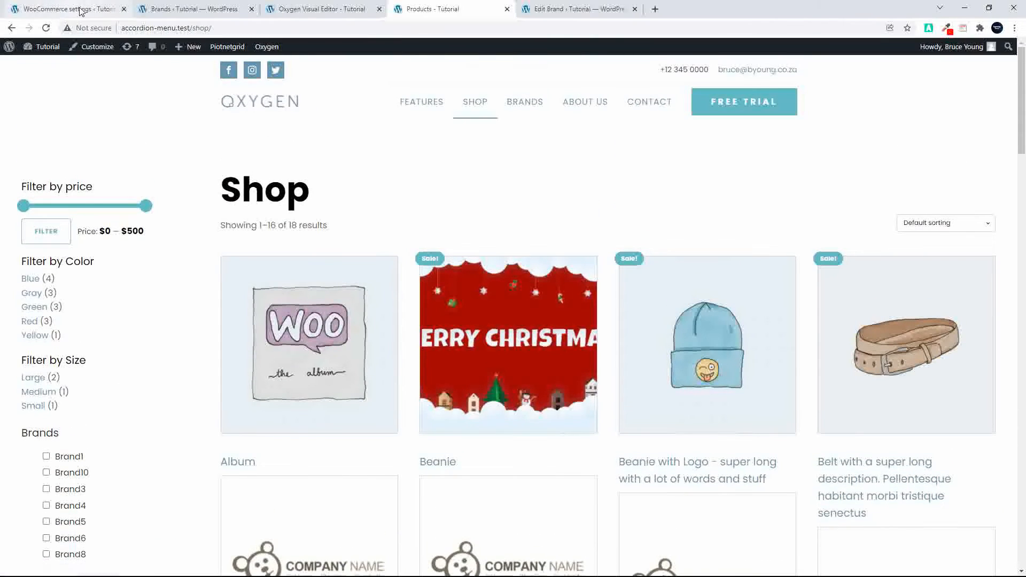
click(81, 11)
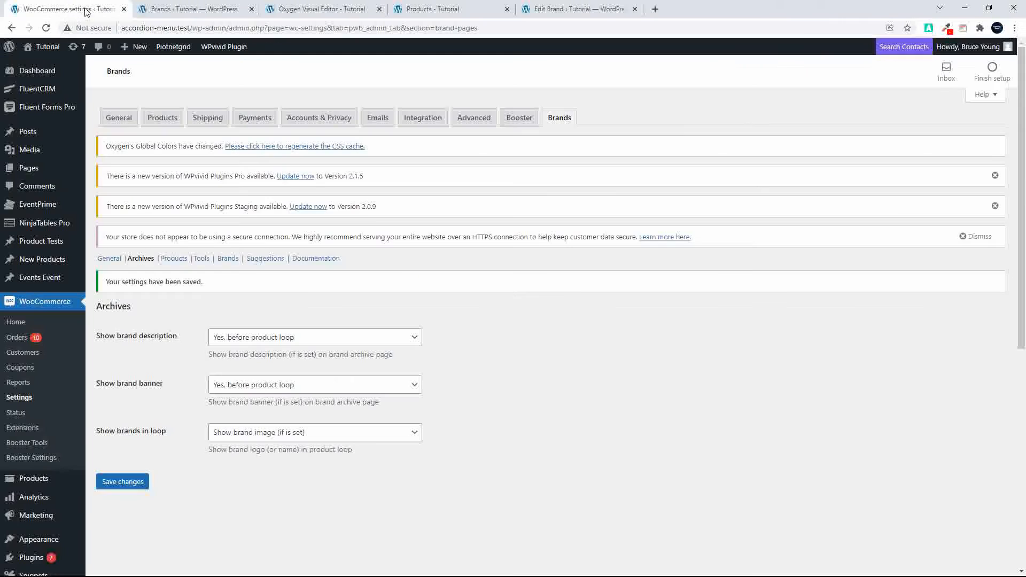
click(241, 431)
click(238, 459)
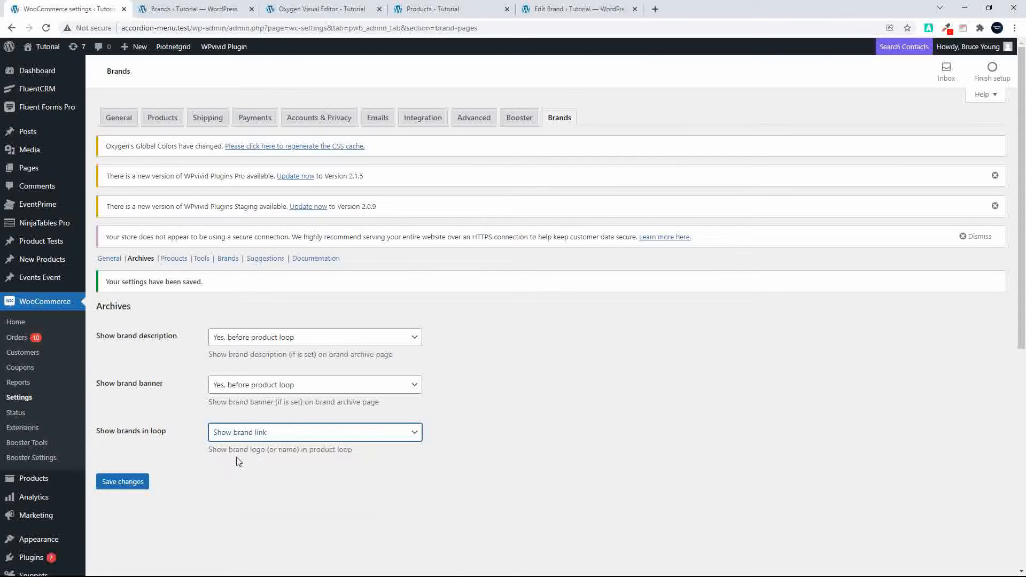
click(128, 483)
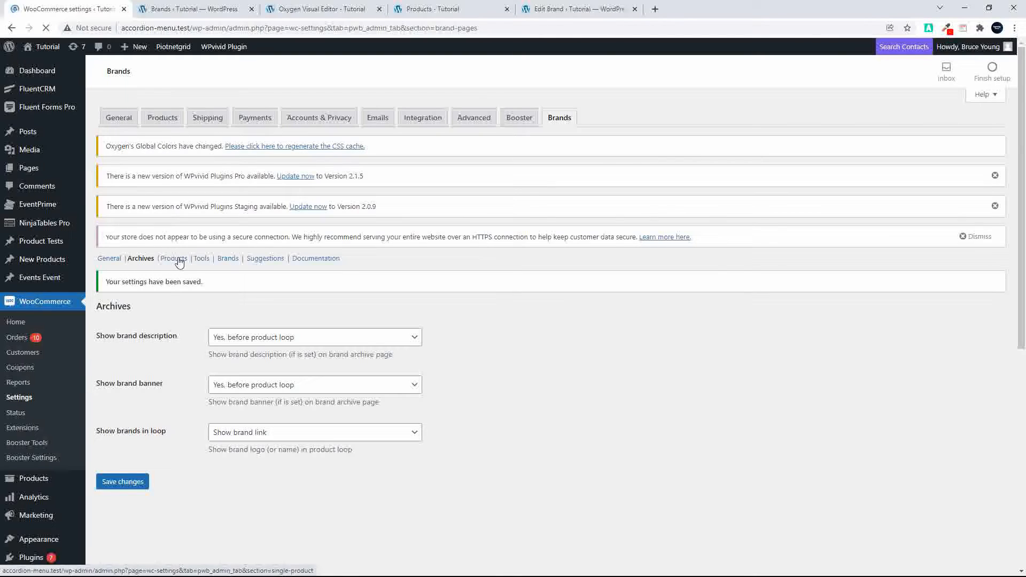
Open the Products brand settings, review the brand position options and set brands in single product to "Show brand image (if is set)".
click(179, 259)
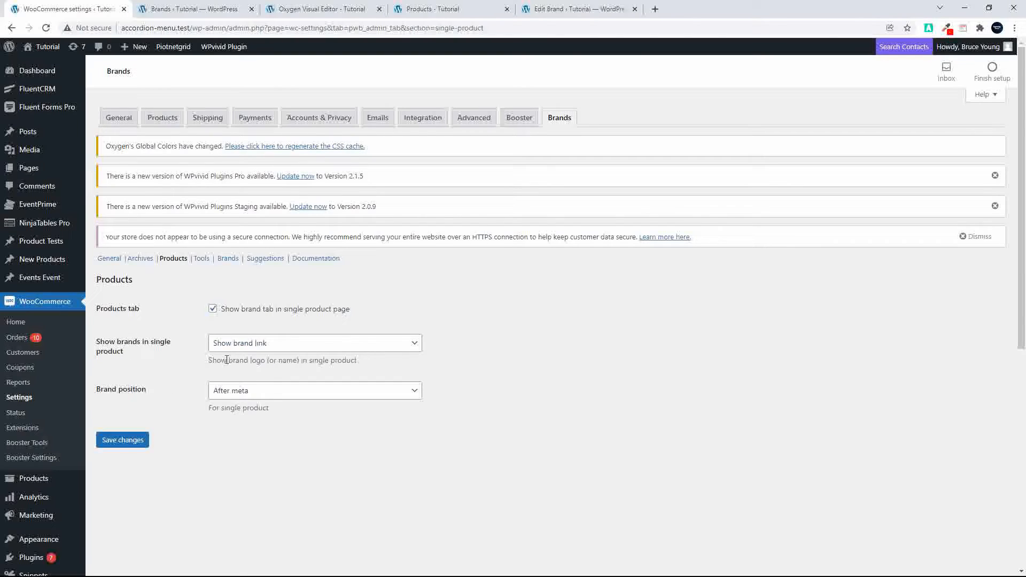
click(282, 349)
click(282, 348)
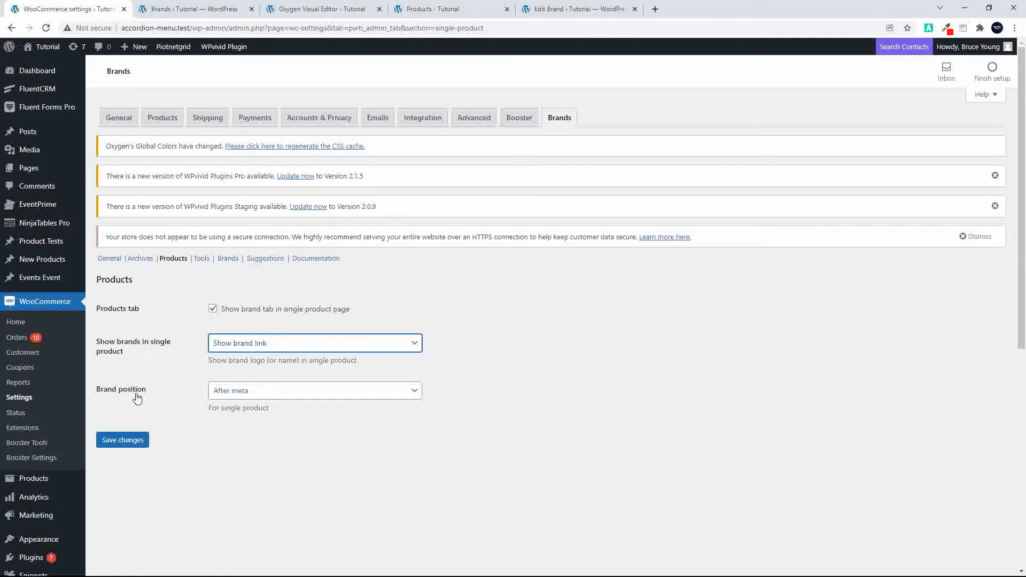
click(235, 394)
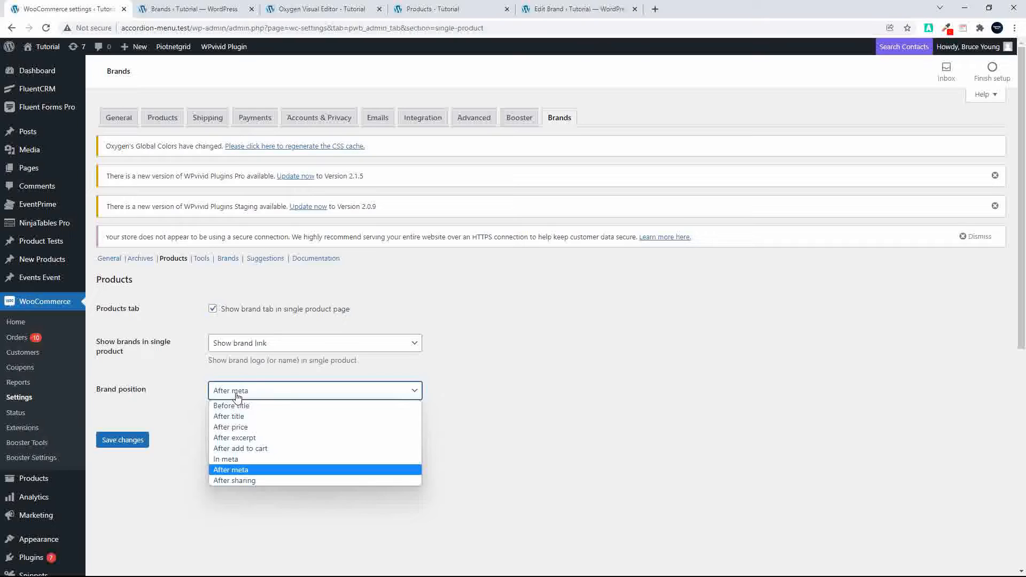
click(237, 395)
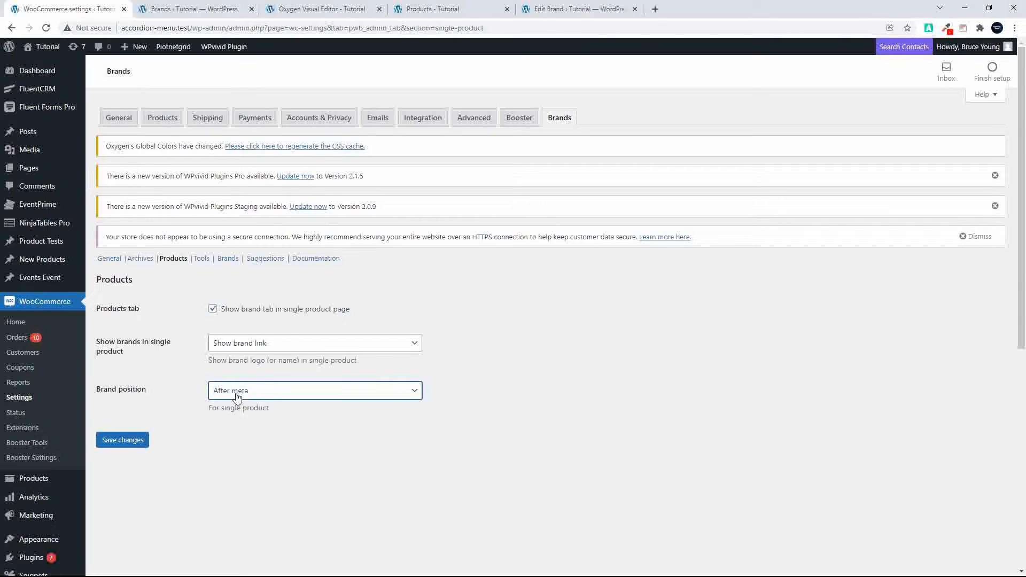
click(241, 349)
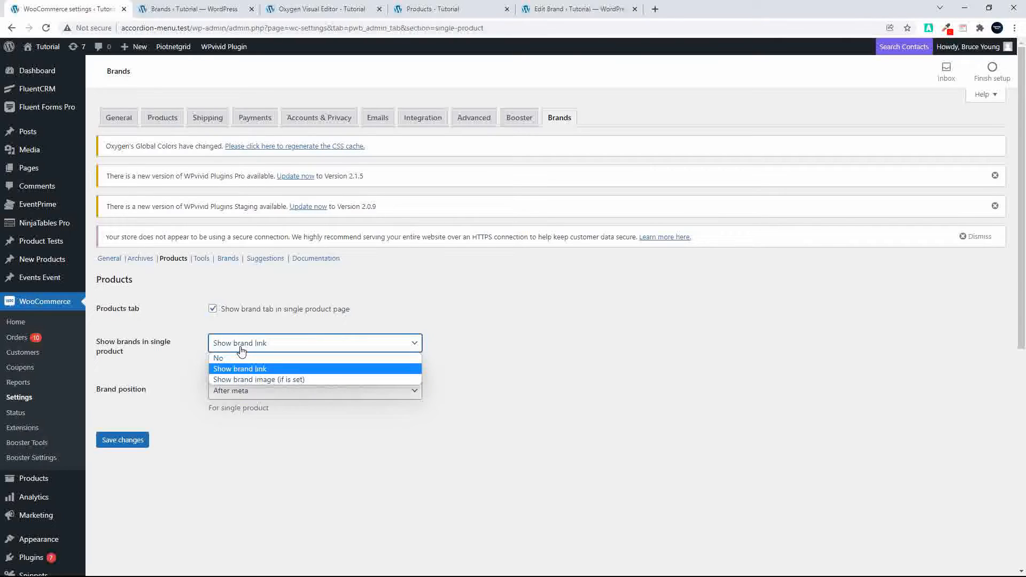
click(245, 380)
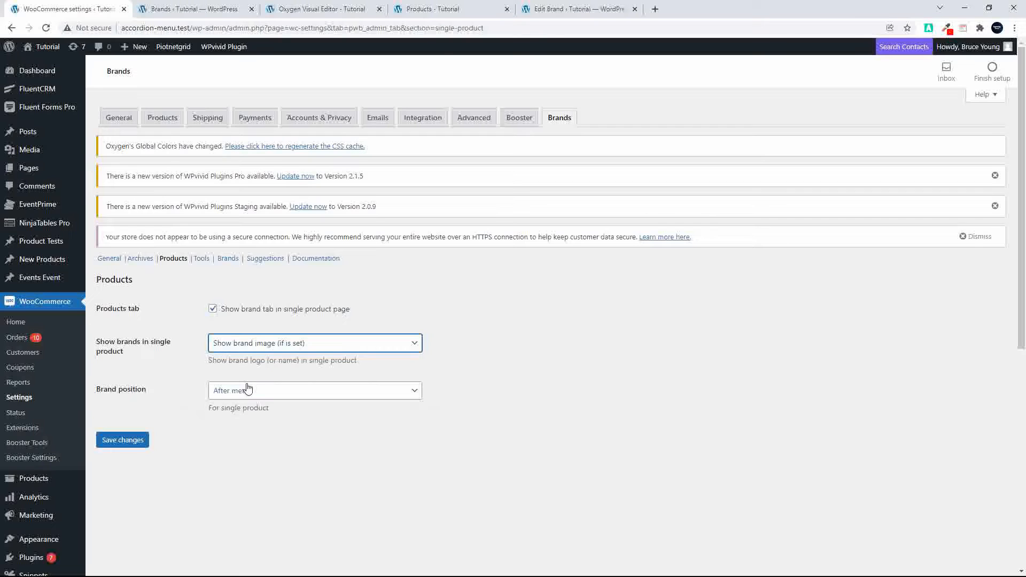
Open the Cap product from the storefront Shop page and examine its brand link and the contents of its Brand tab.
click(476, 10)
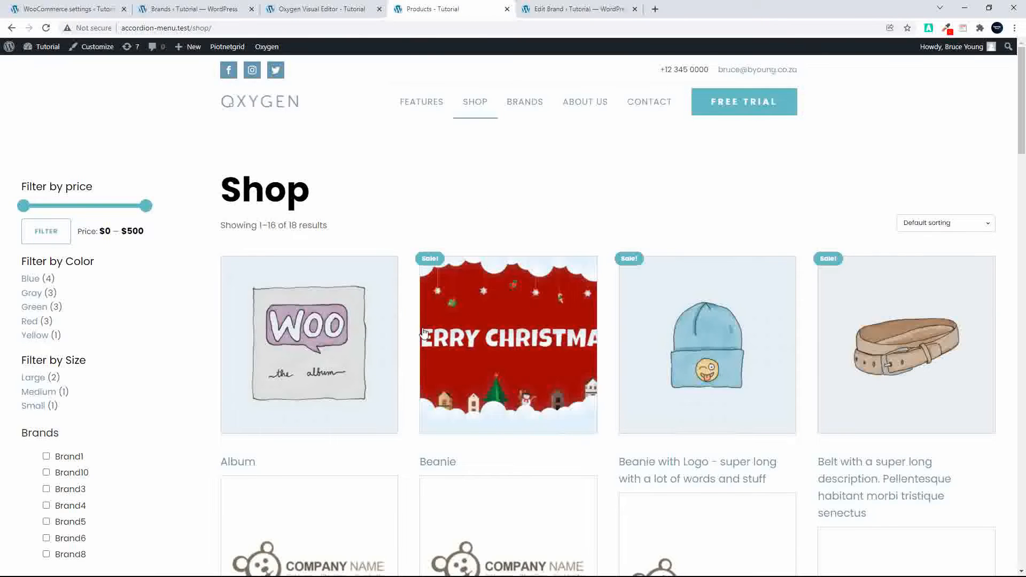
scroll(412, 337, down, 10)
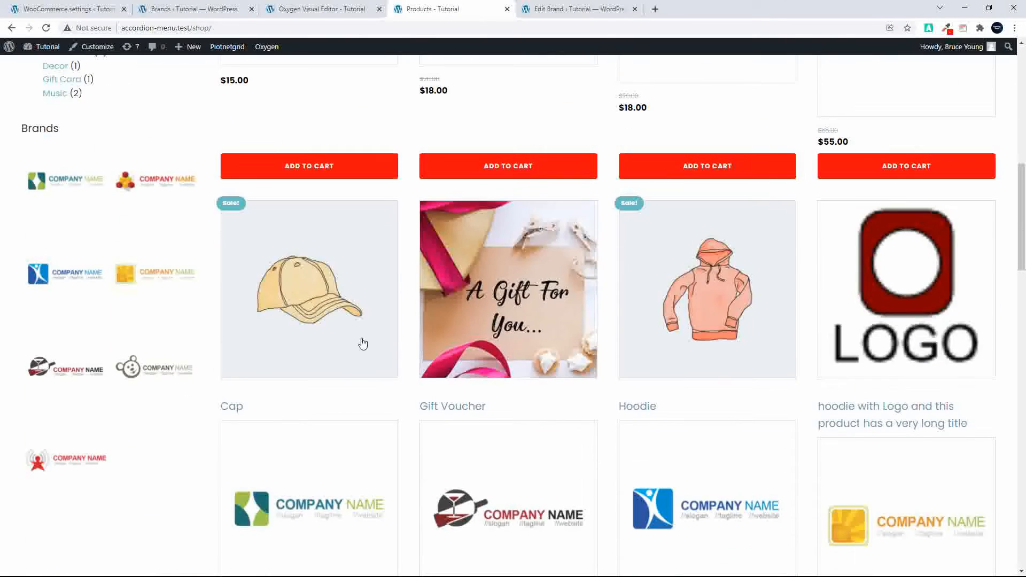
click(349, 315)
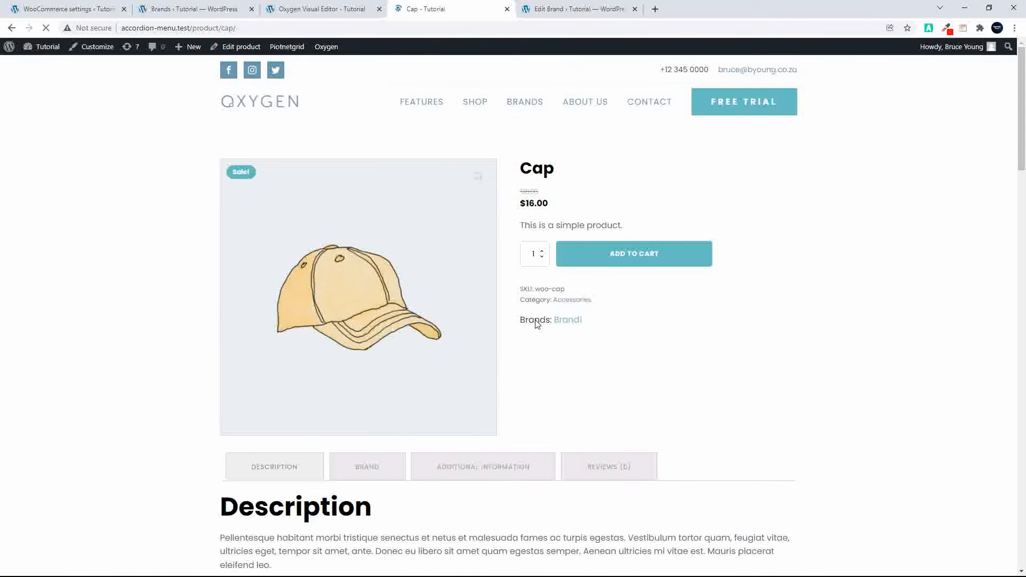
scroll(625, 343, down, 4)
click(357, 281)
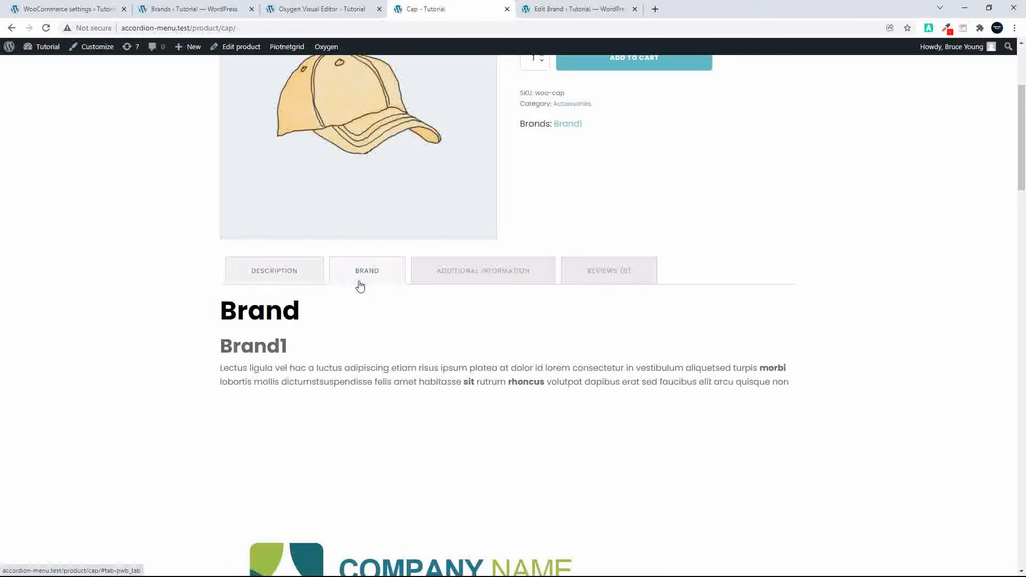
scroll(371, 410, down, 5)
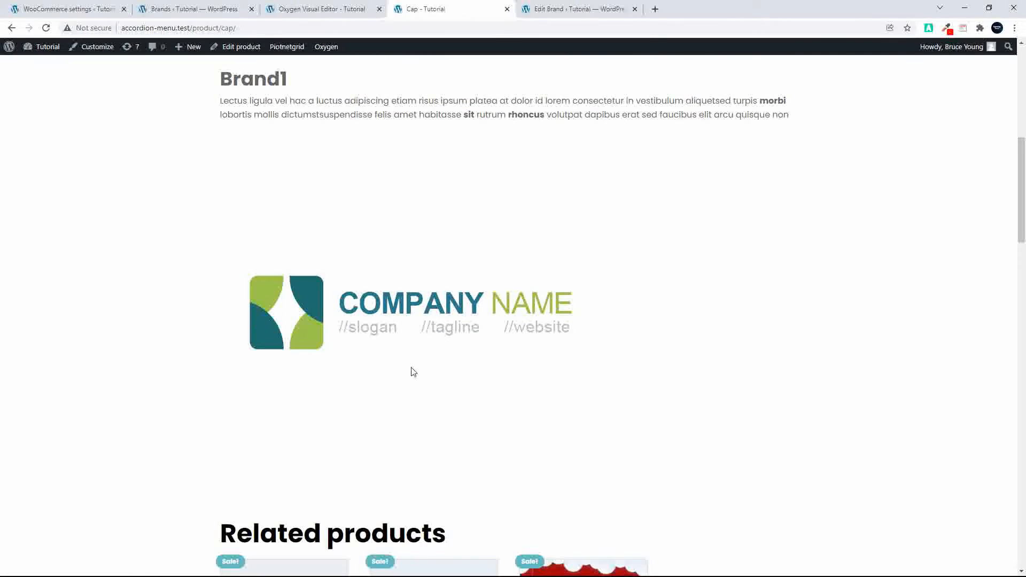
scroll(413, 371, up, 3)
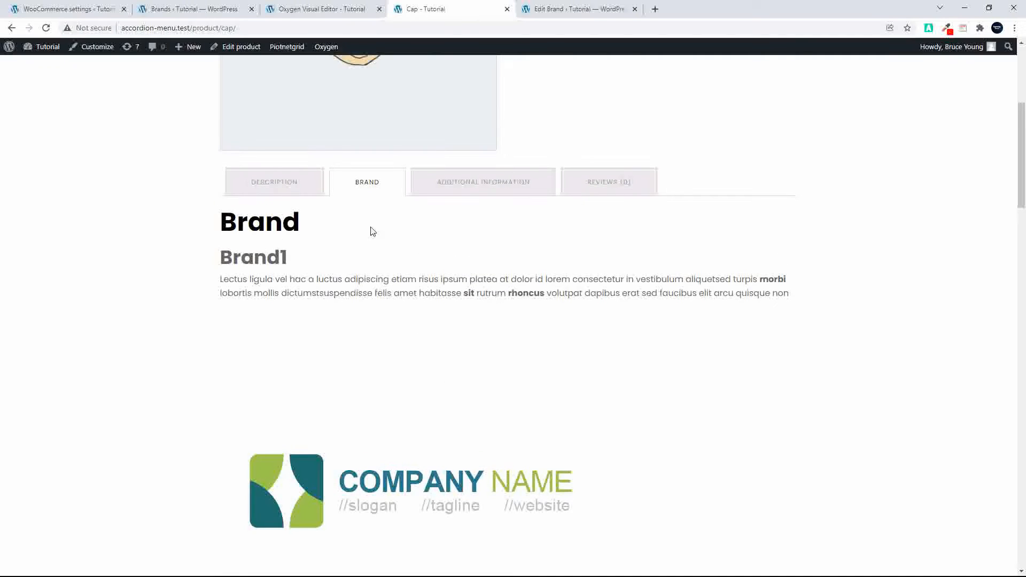
scroll(381, 209, up, 5)
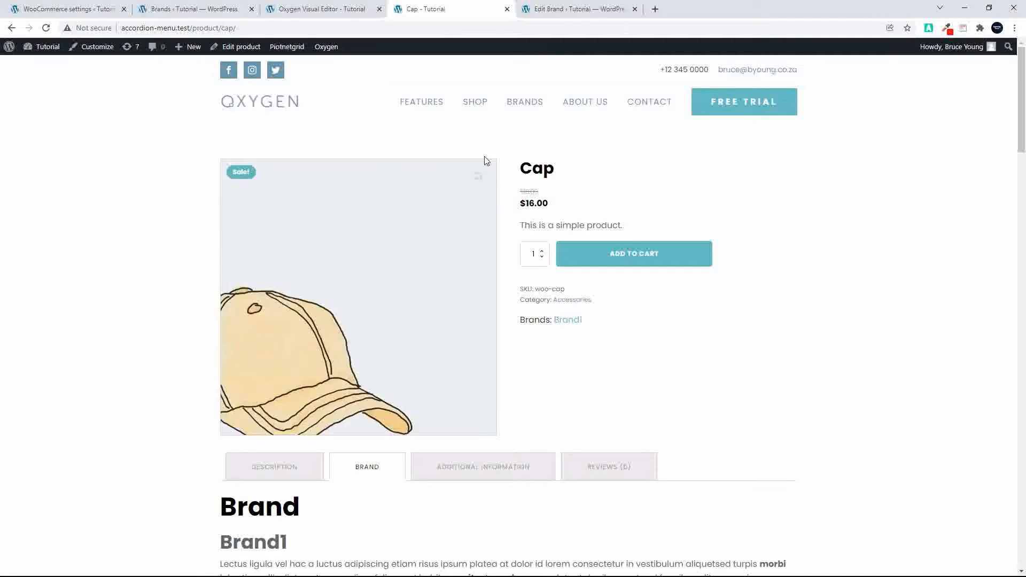
Return to the Products brand settings, keep the brand position at "After meta" and save the single-product brand image setting.
click(61, 8)
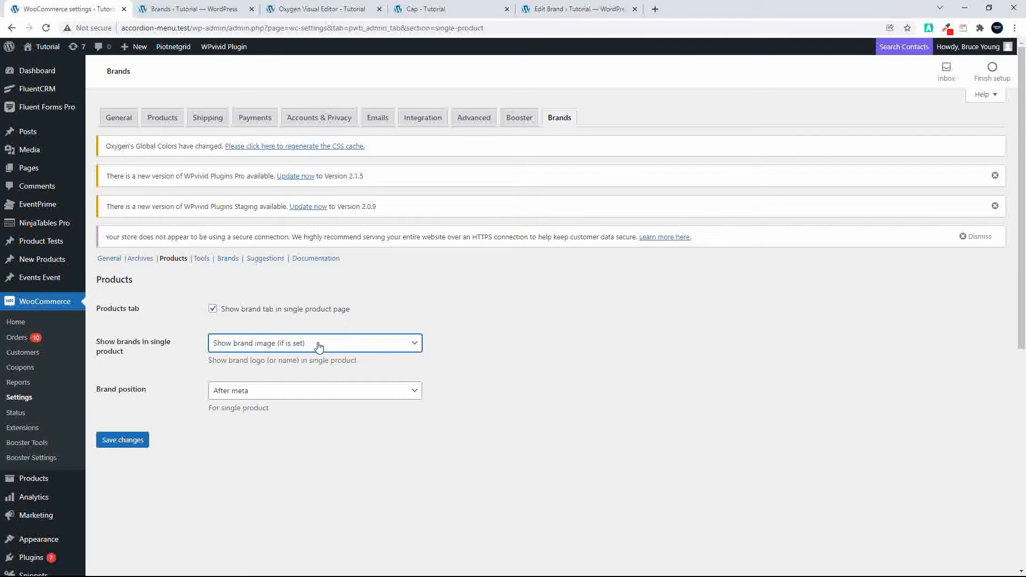
click(254, 398)
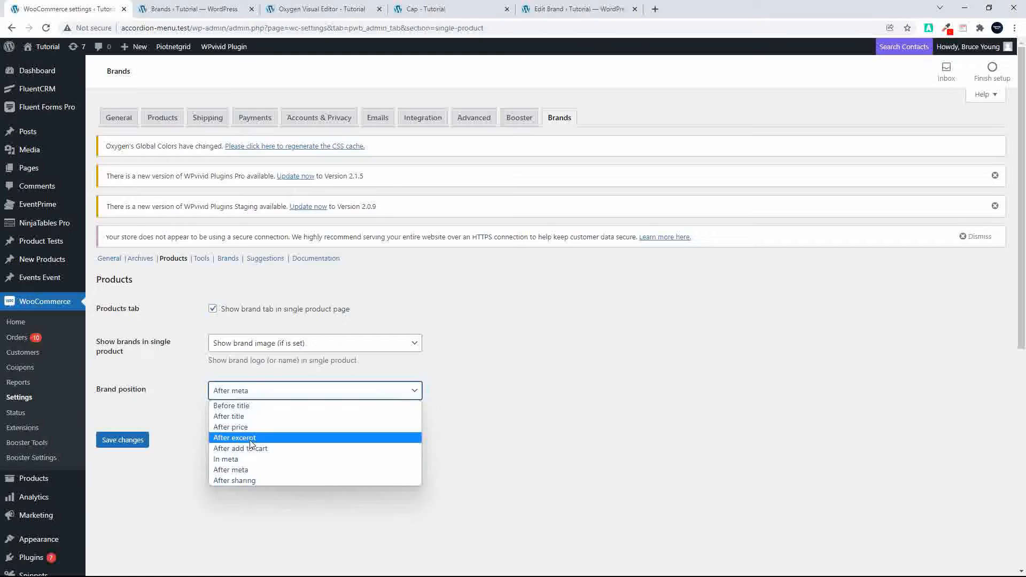
click(255, 469)
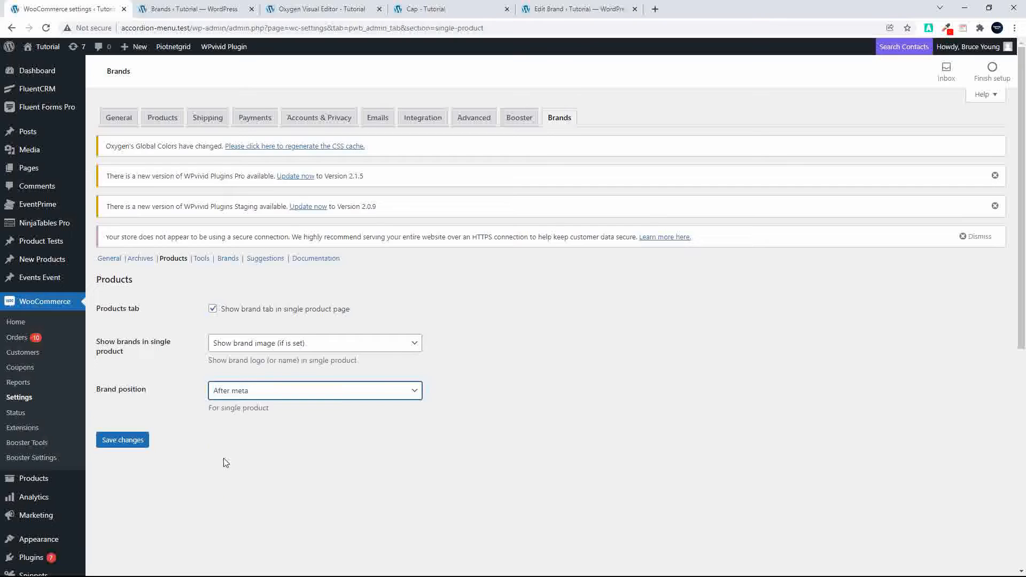
click(123, 440)
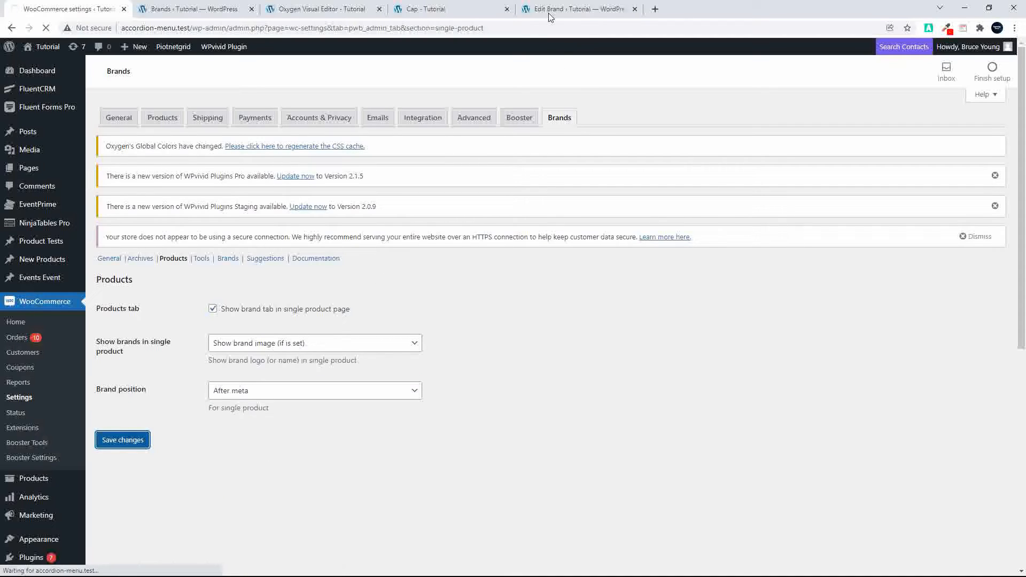
Reload the Cap product page and examine how the brand is displayed below the product meta.
click(443, 16)
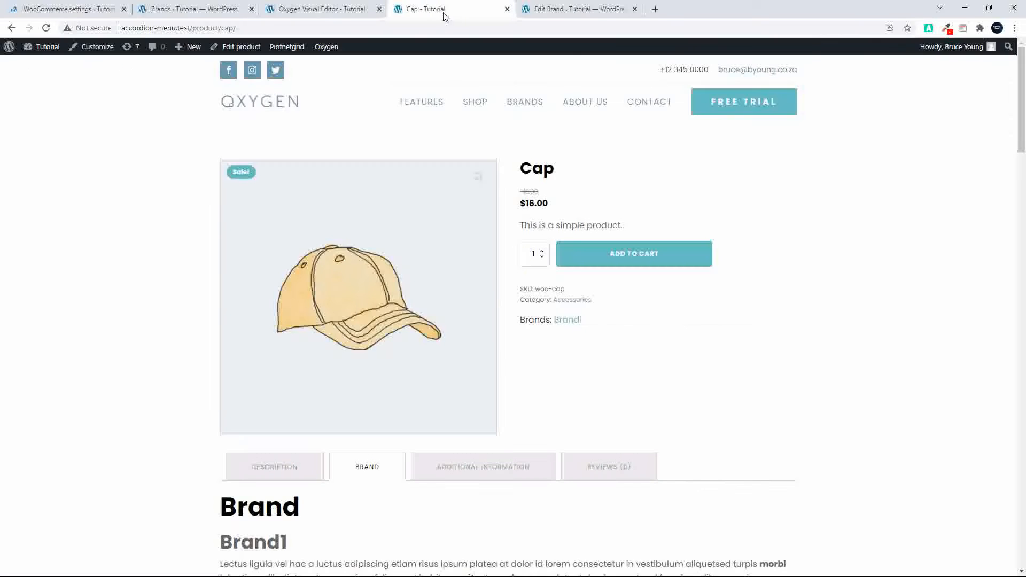
click(46, 28)
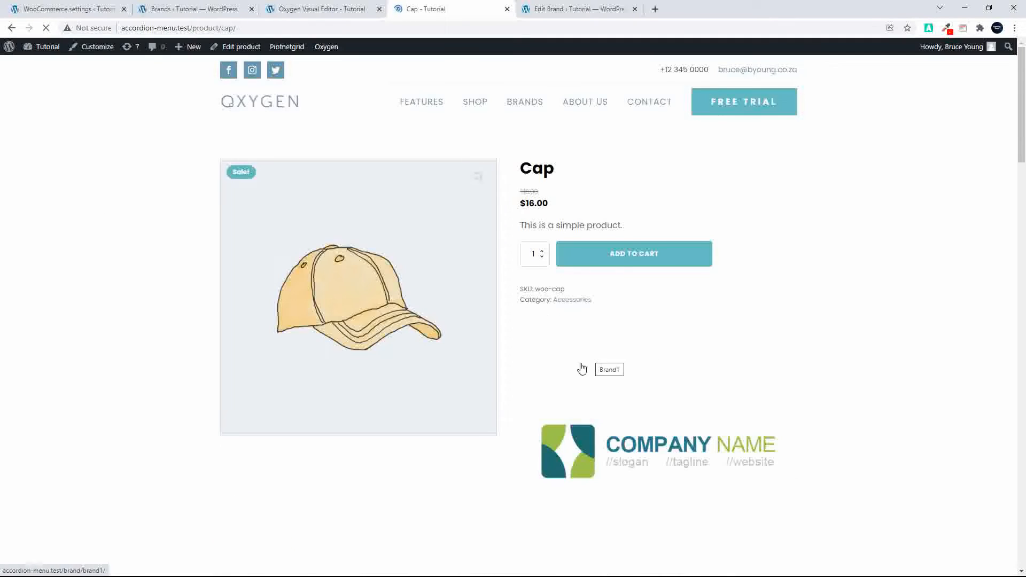
scroll(735, 380, down, 2)
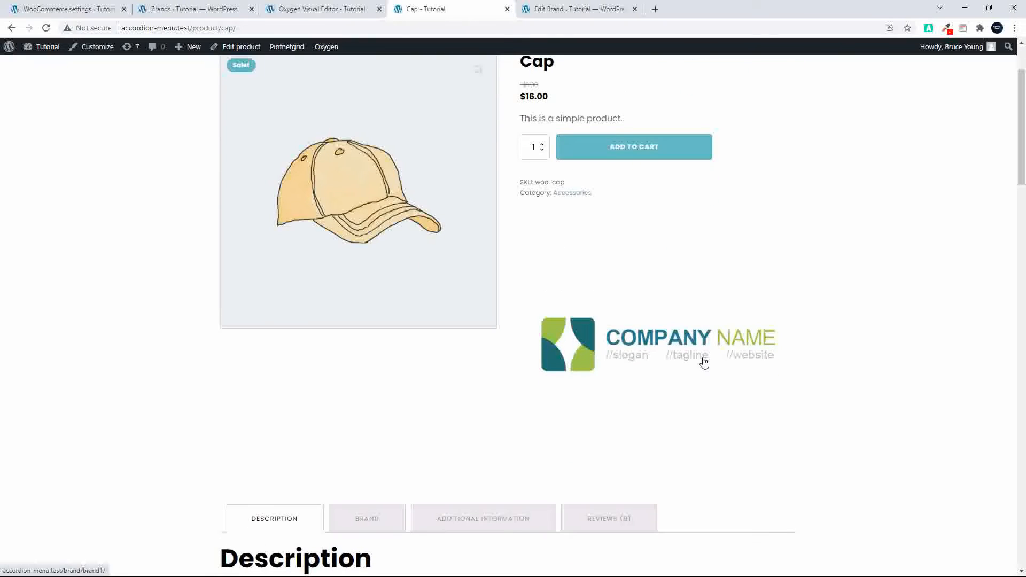
scroll(703, 362, up, 2)
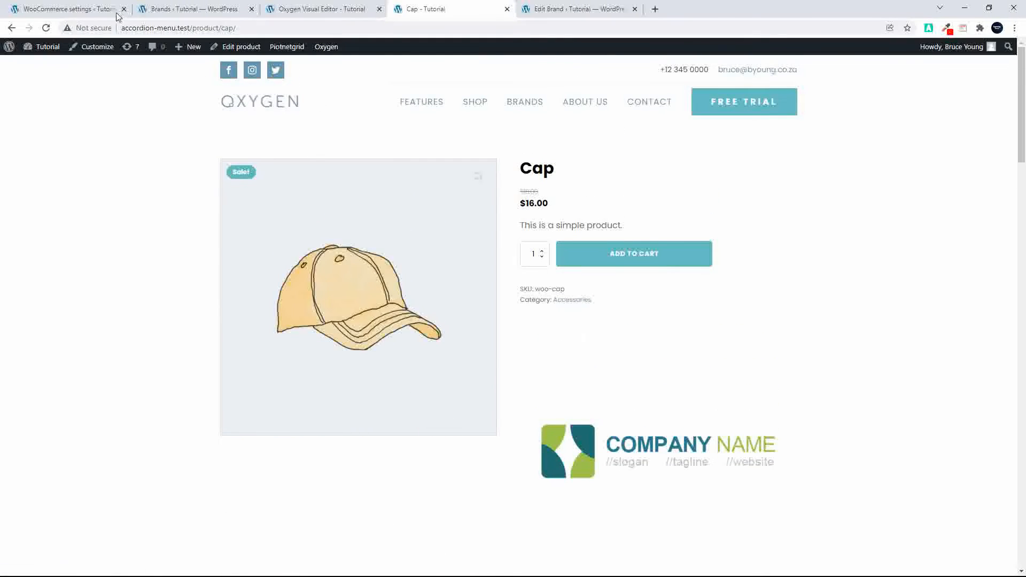
Set the single-product brand position to "In meta", save the changes and check the brand's placement on the Cap product page.
click(67, 9)
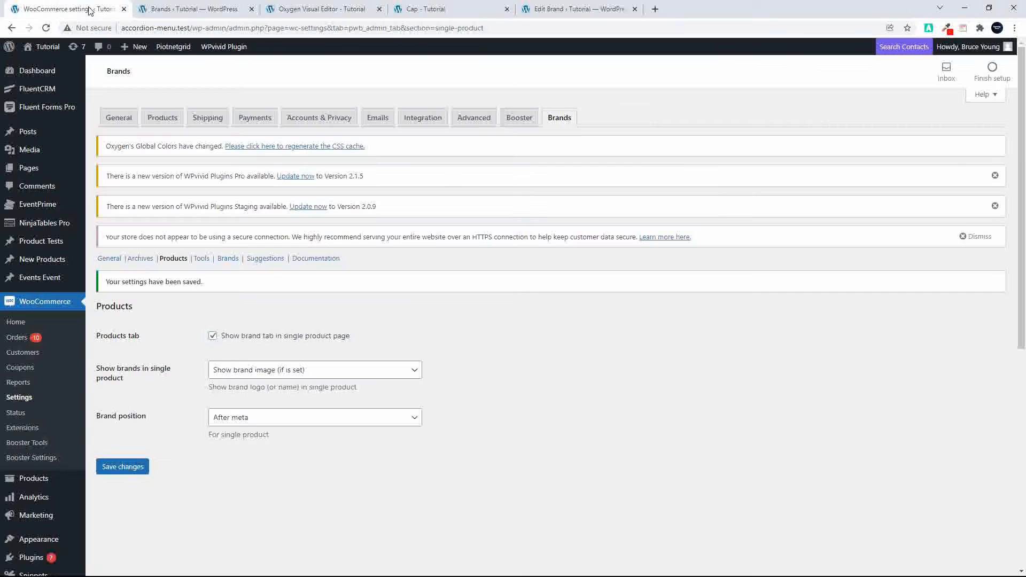
click(257, 424)
click(254, 484)
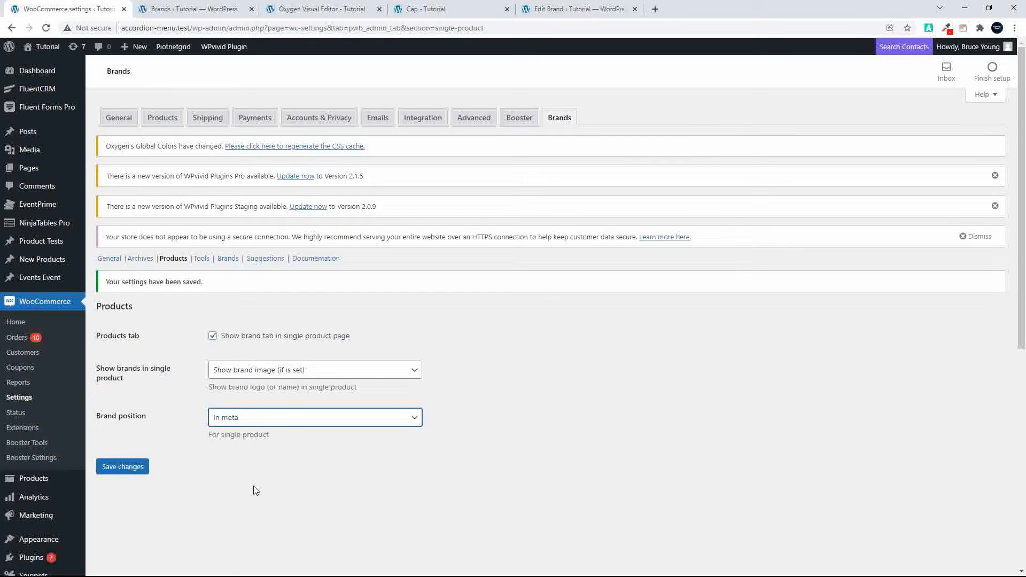
click(122, 468)
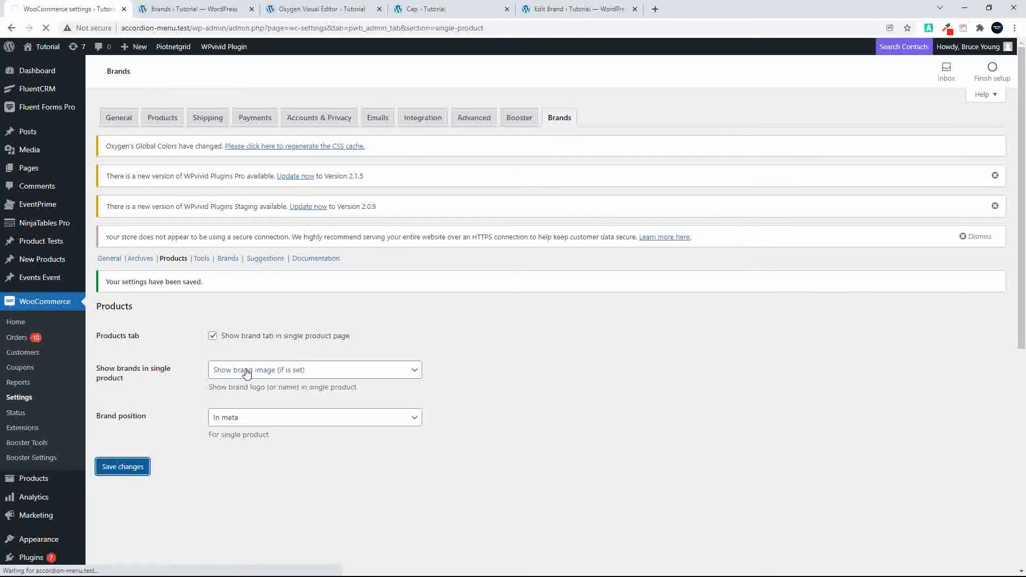
click(427, 10)
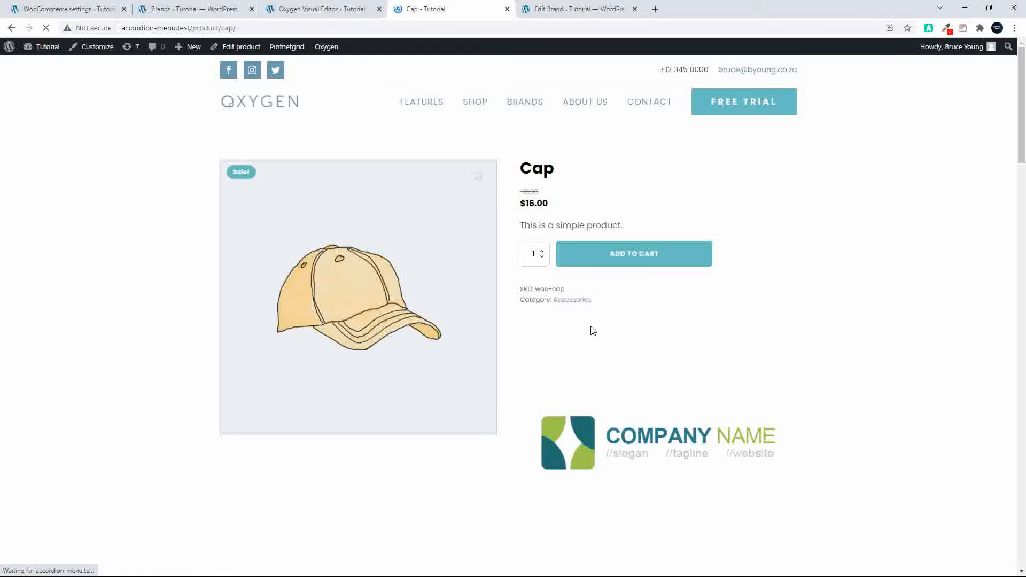
Set brands in single product to "Show brand link" in the Products brand settings and save the changes.
click(83, 9)
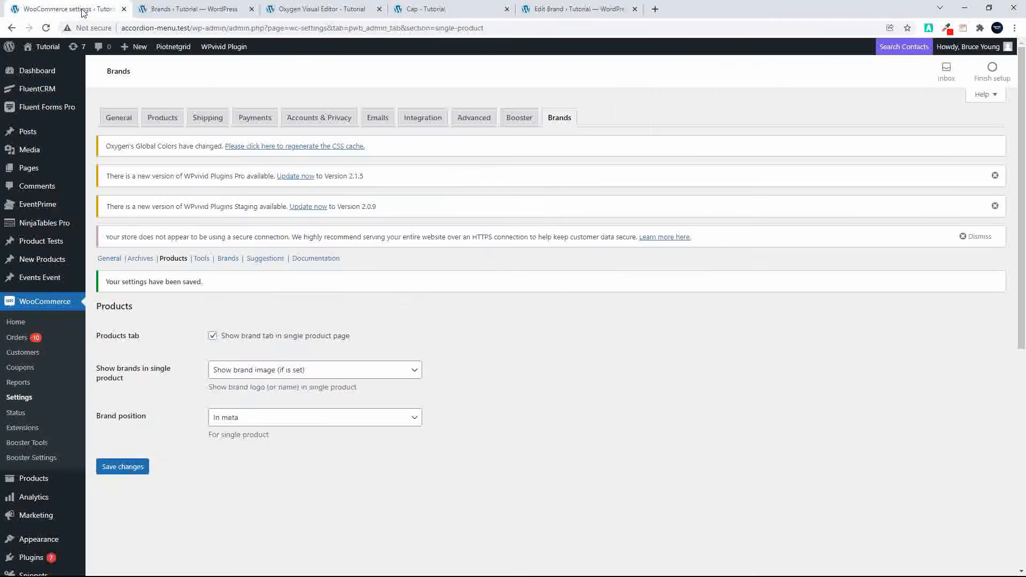
click(247, 370)
click(242, 397)
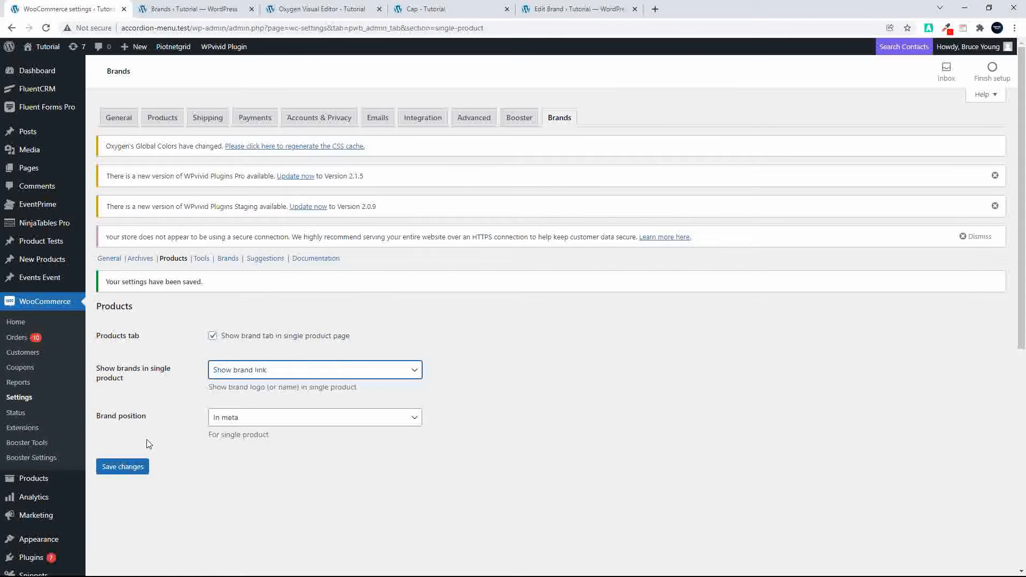
click(132, 467)
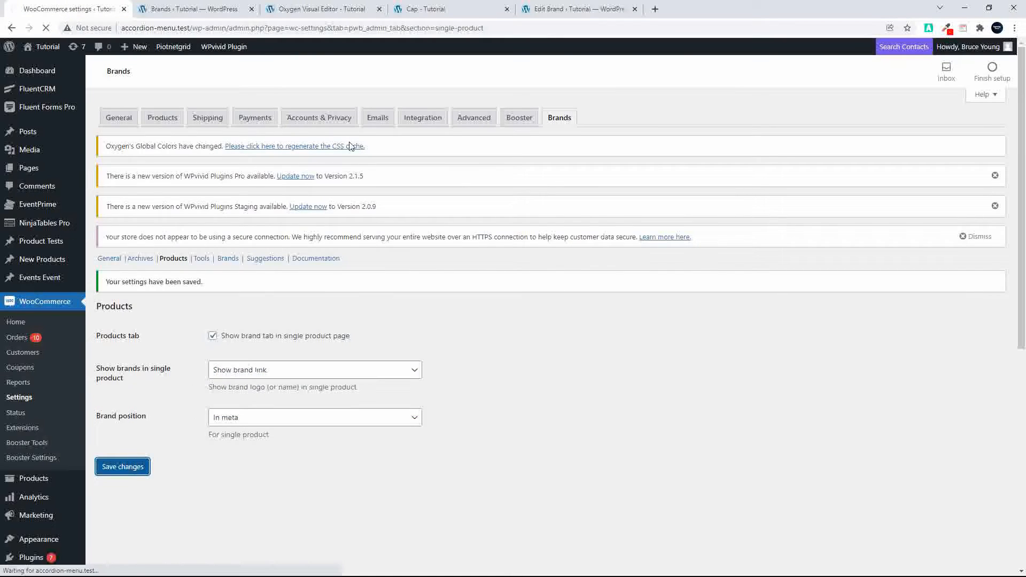
Reload the Cap product page to inspect the brand within the product meta, and return to the Products brand settings.
click(439, 9)
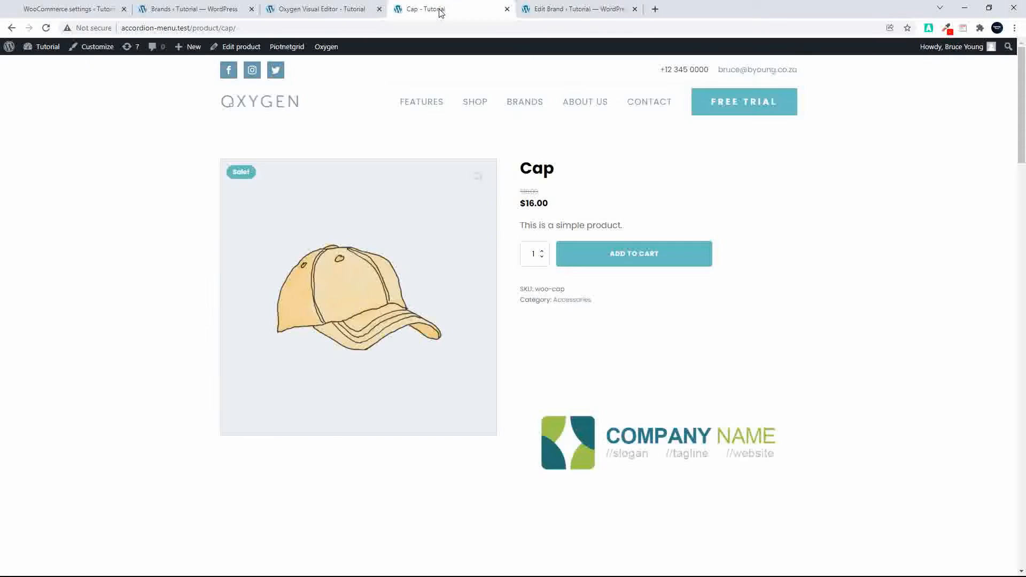
click(46, 30)
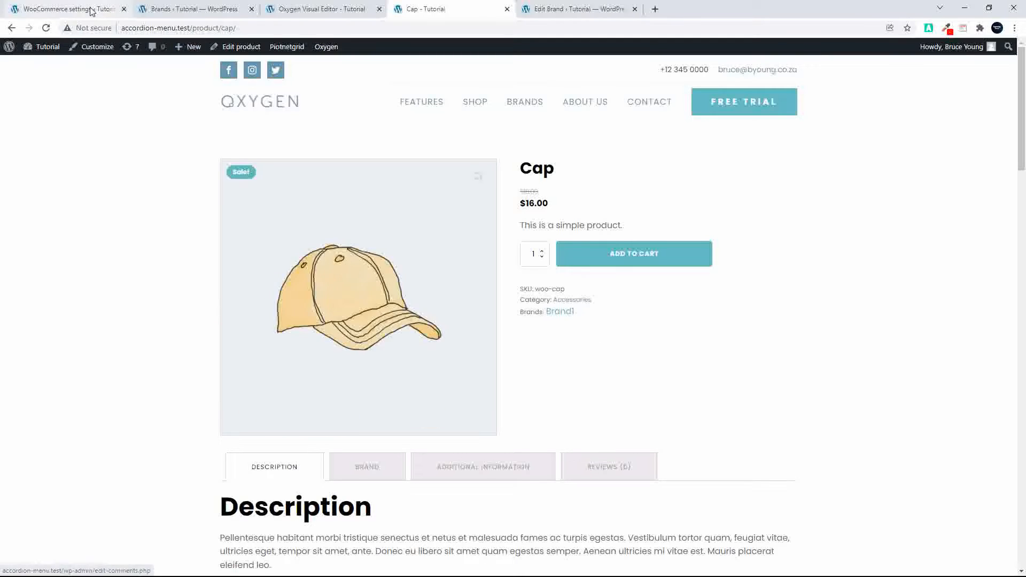
click(67, 8)
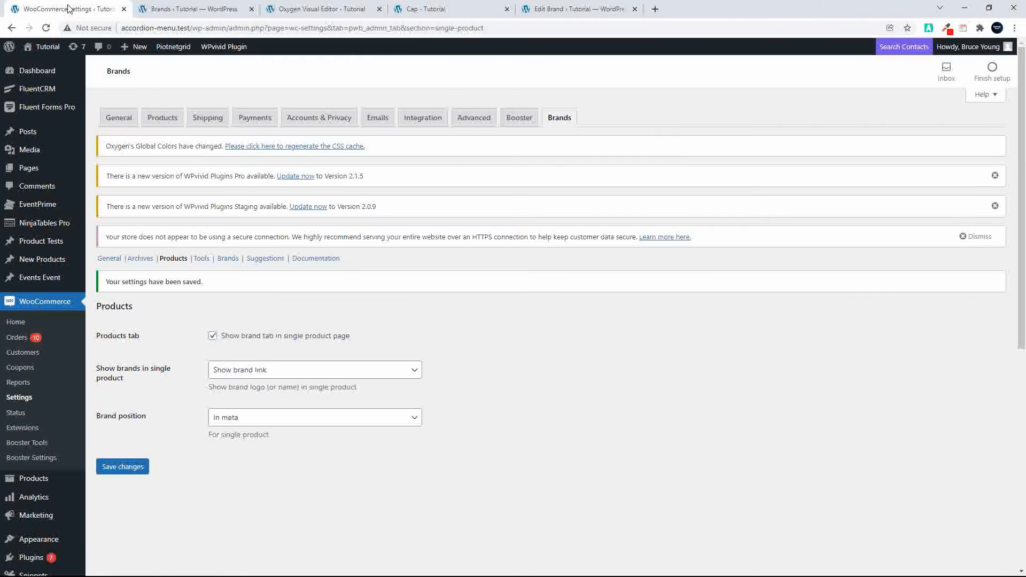
Open the brand Tools settings and review the plugins available for importing brands, leaving the import option unselected.
click(201, 259)
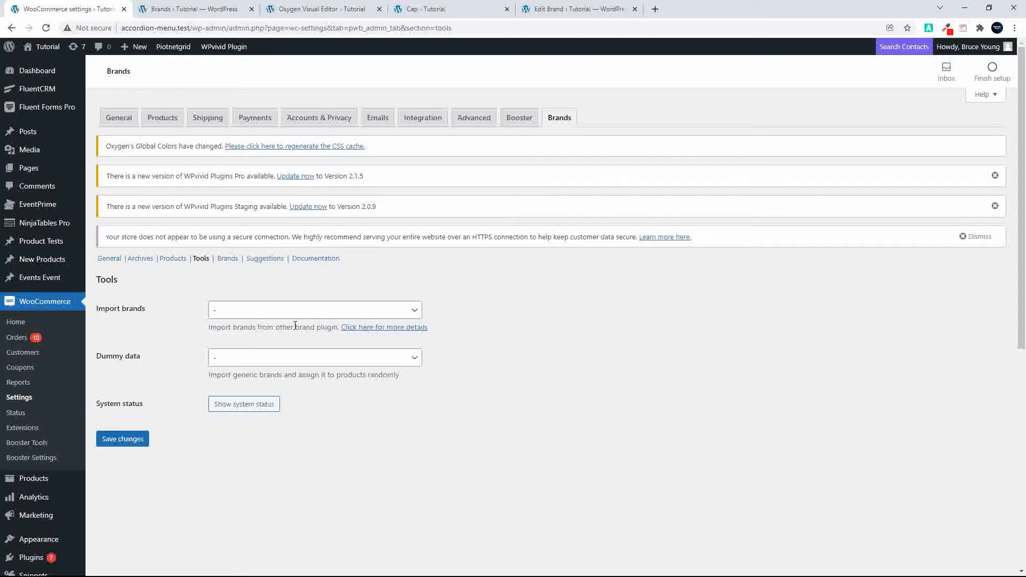
click(407, 311)
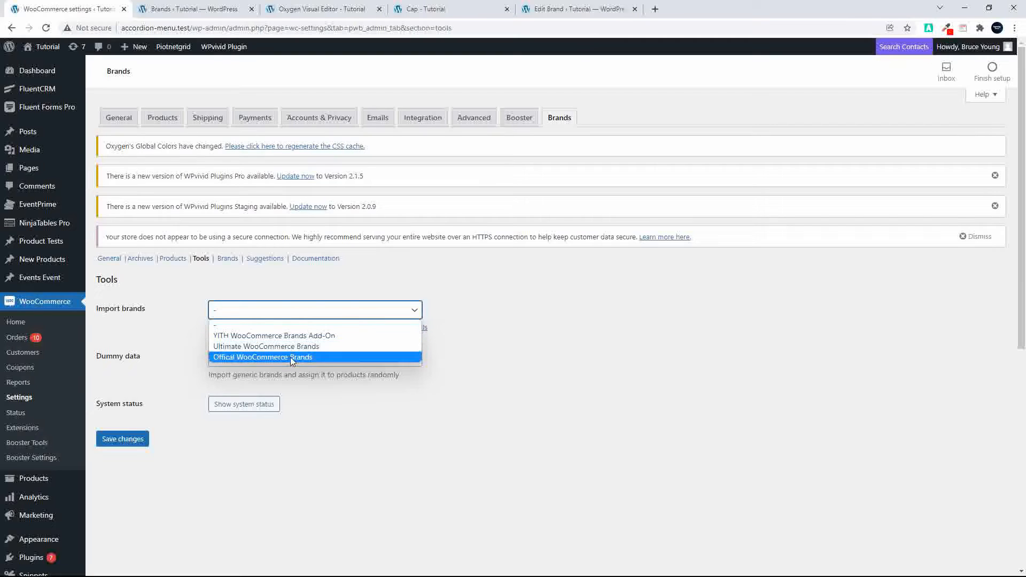
click(387, 424)
click(388, 424)
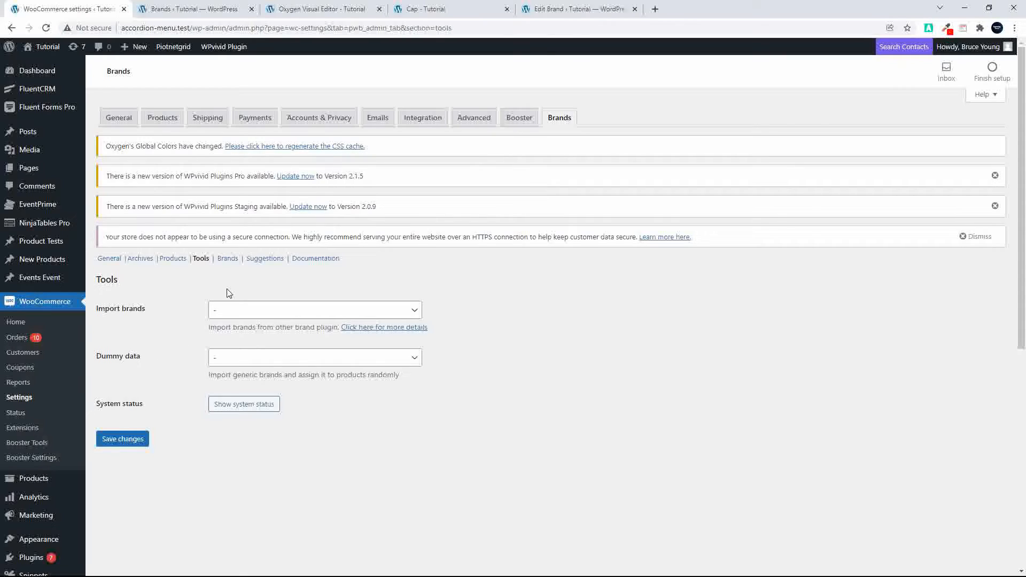
Open the Perfect WooCommerce Brands documentation, look over its features and shortcodes sections, and close it again.
click(322, 264)
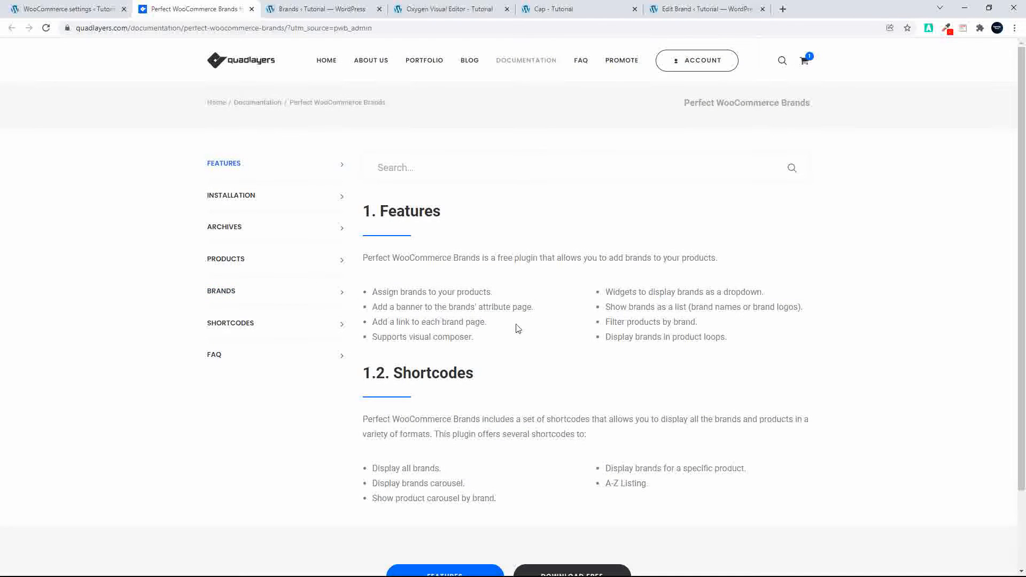
scroll(517, 328, down, 3)
scroll(515, 327, up, 3)
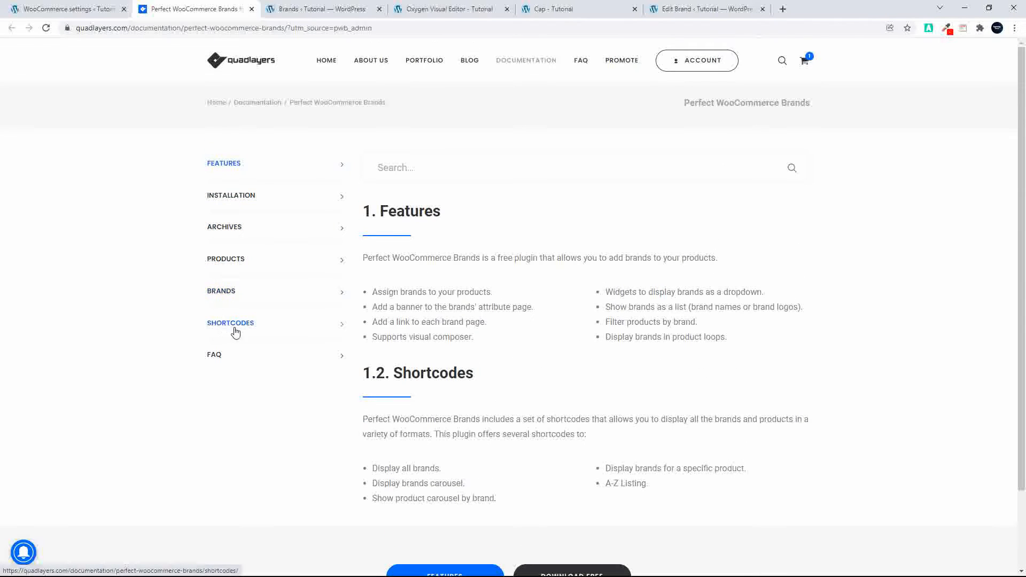
click(252, 9)
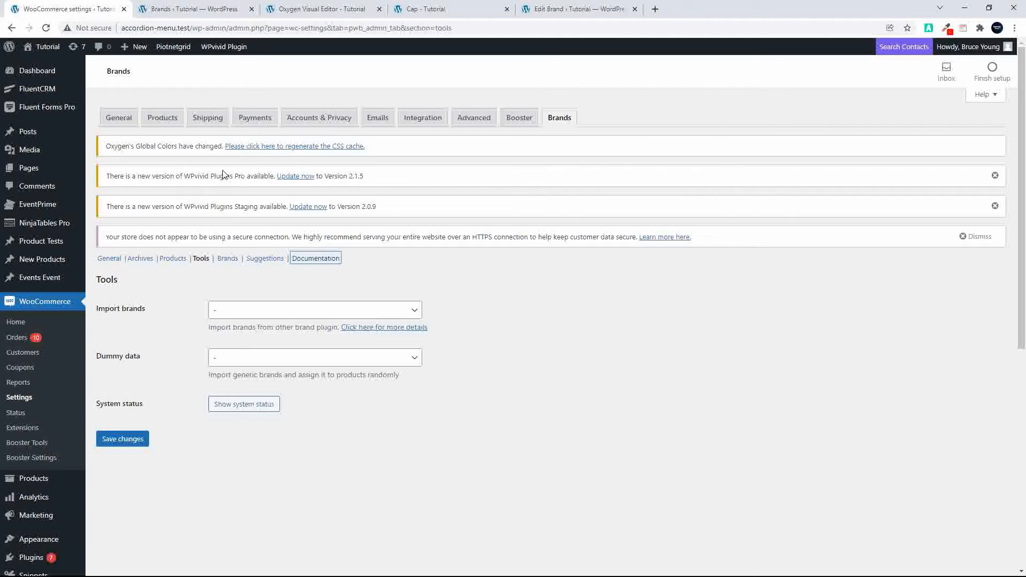
Open the product Brands list from the brand settings and examine the brands with their logos, slugs and product counts.
click(227, 260)
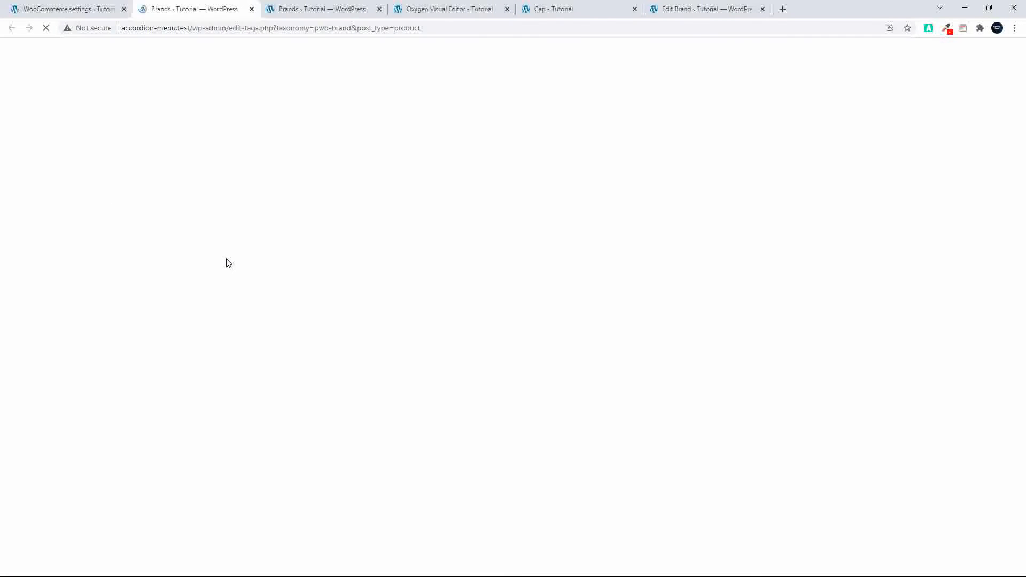
scroll(221, 289, down, 7)
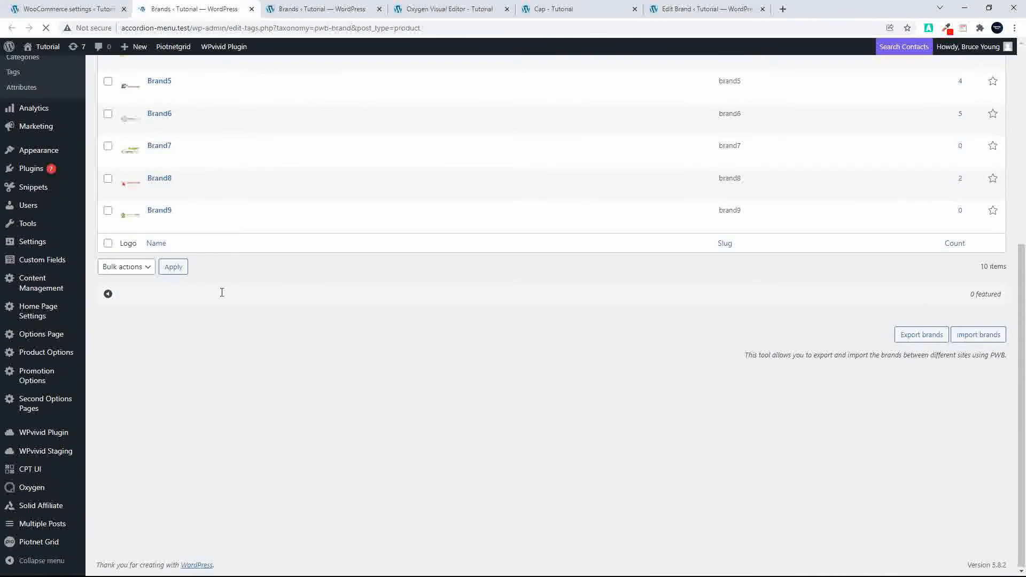
scroll(220, 293, up, 7)
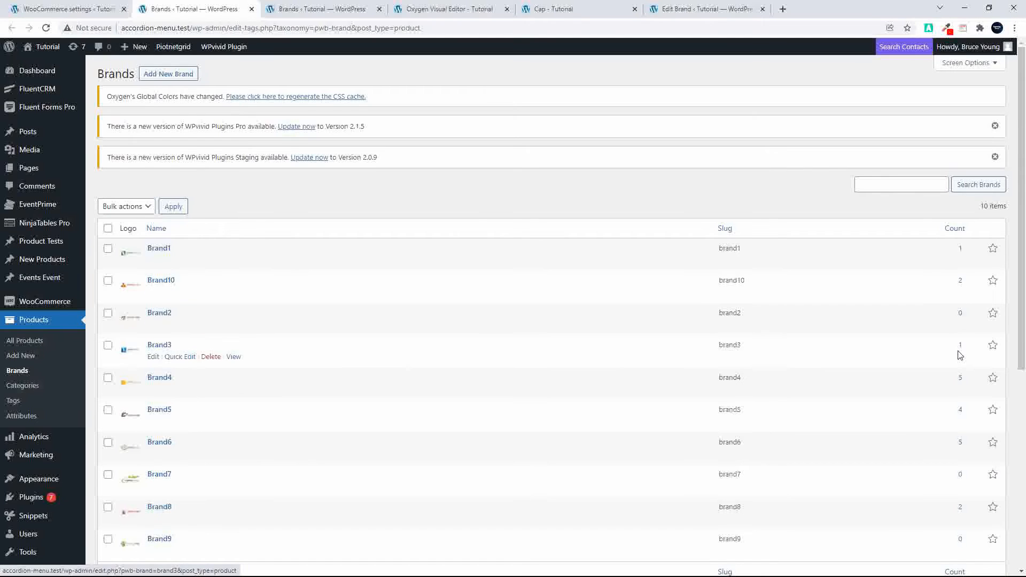
scroll(959, 353, down, 3)
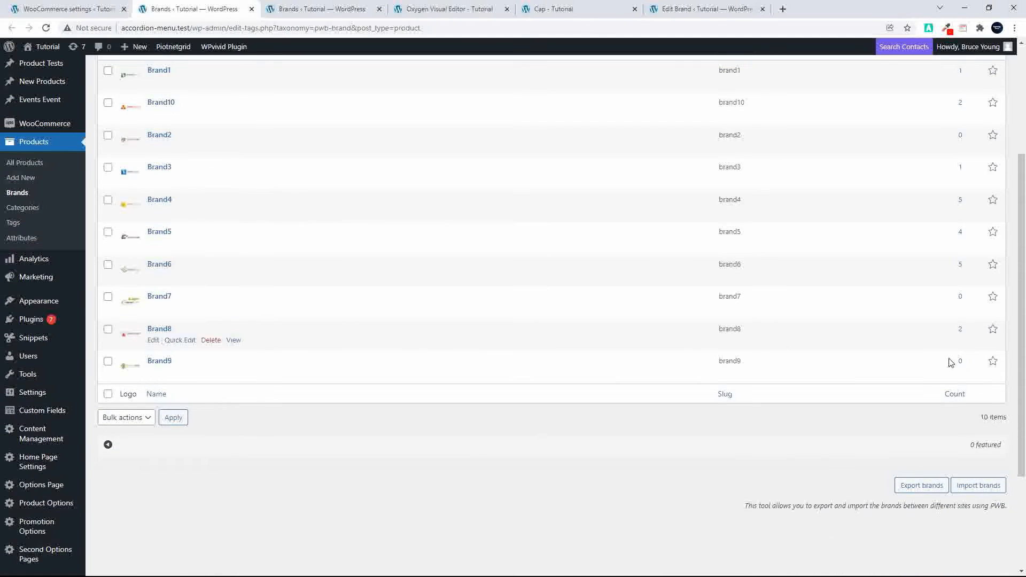
scroll(938, 372, up, 3)
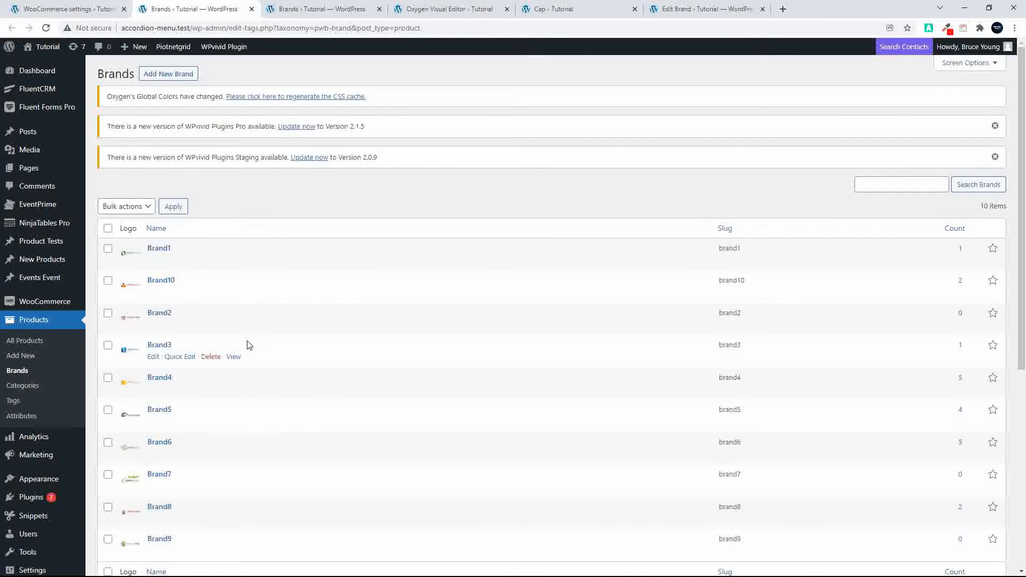
Open the Cap product for editing and examine the brands available and assigned in its Brands box.
click(567, 11)
click(237, 48)
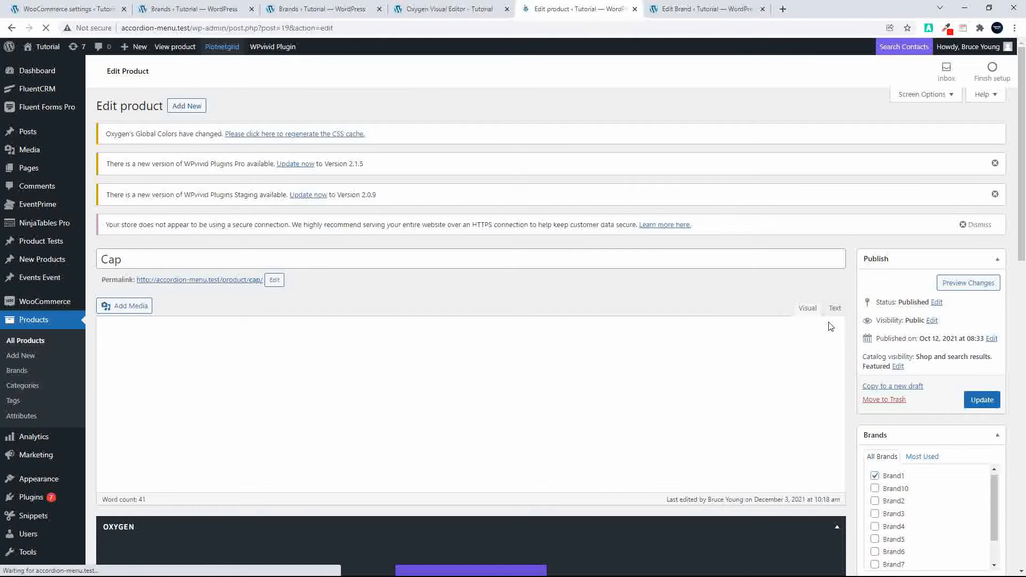
scroll(834, 327, down, 5)
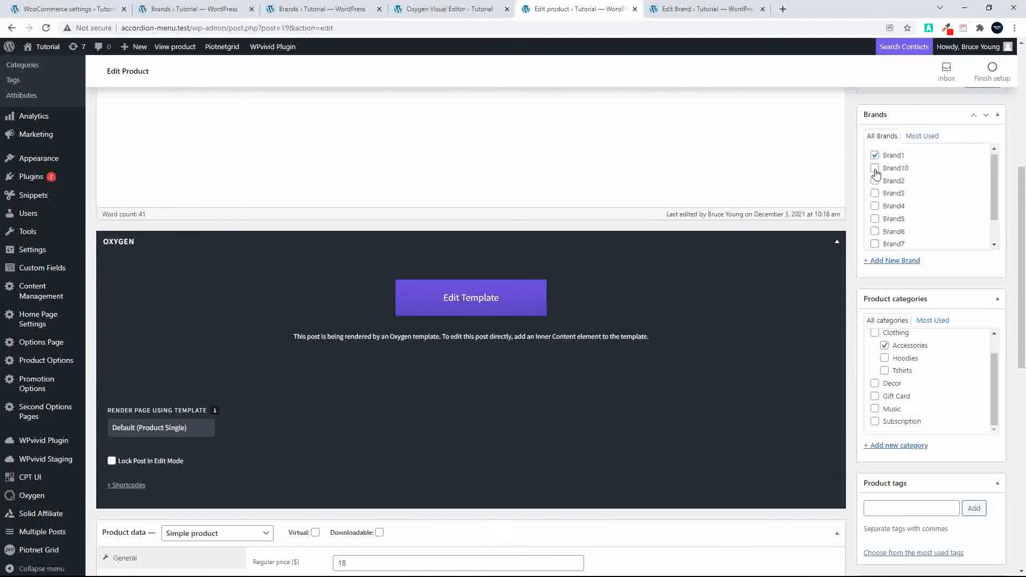
scroll(876, 219, down, 1)
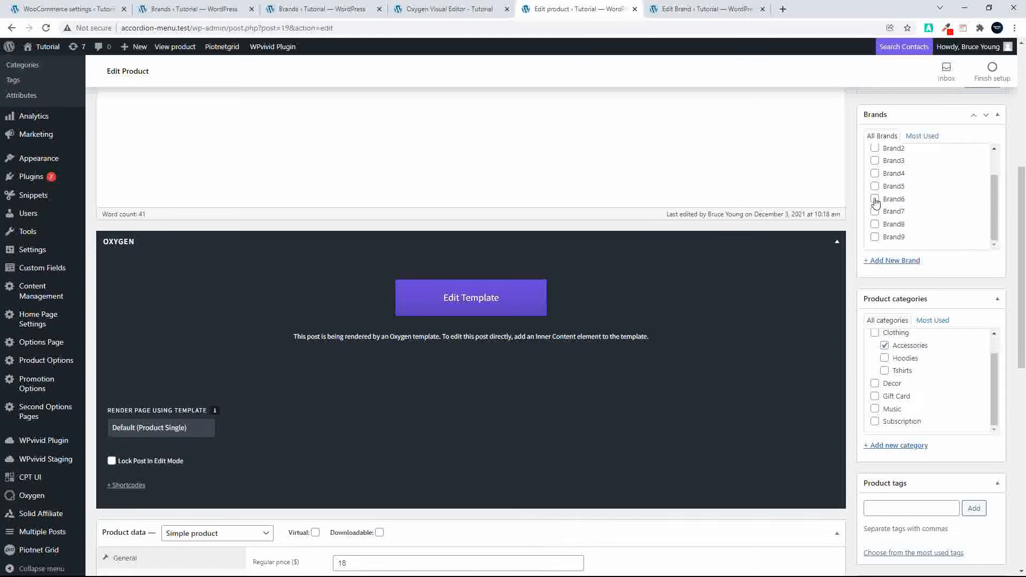
scroll(876, 222, up, 2)
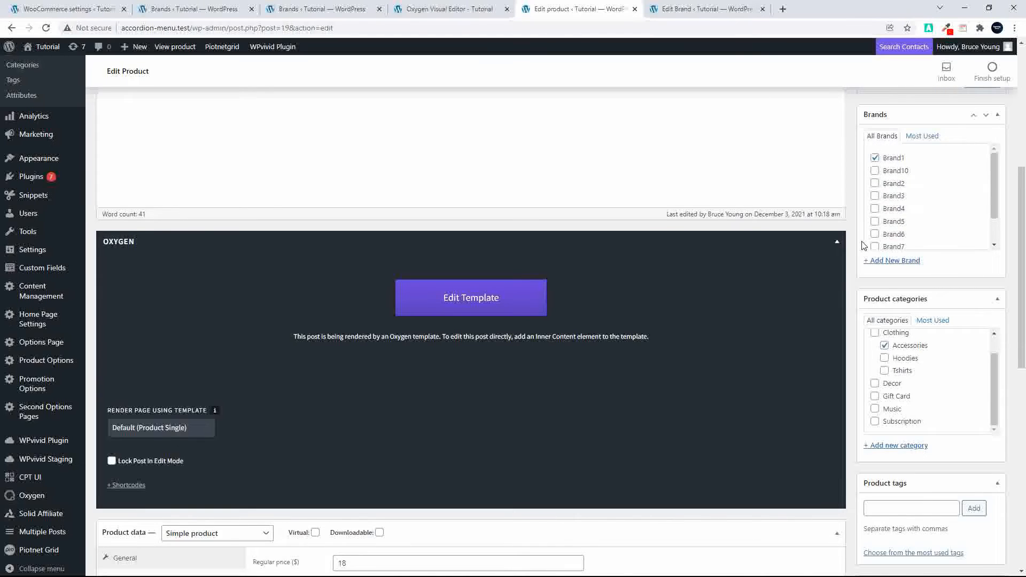
scroll(864, 245, up, 1)
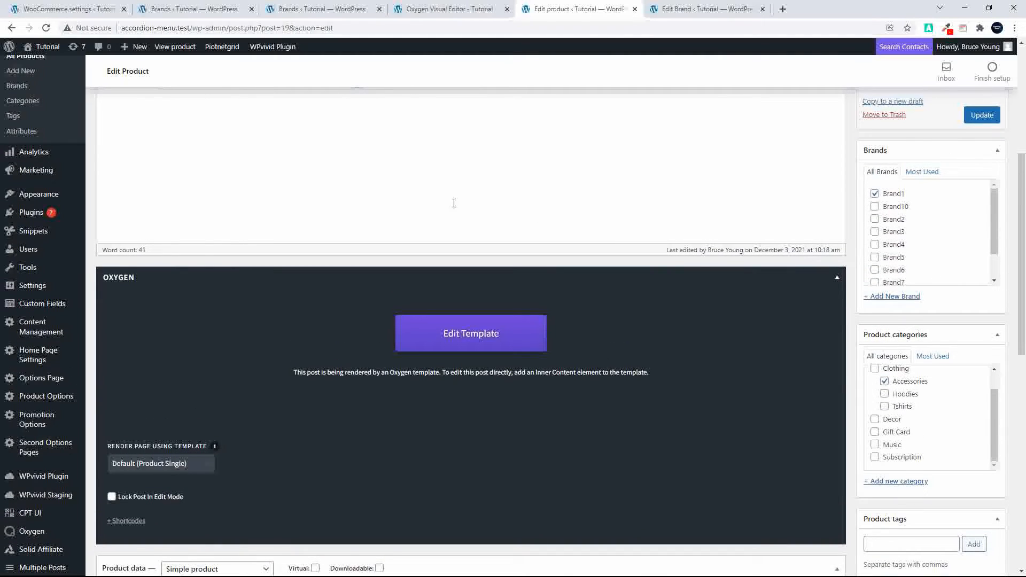
Go back to the store through the Cap product page and examine the Shop page's brand filter, brand logos and product brand names.
click(176, 47)
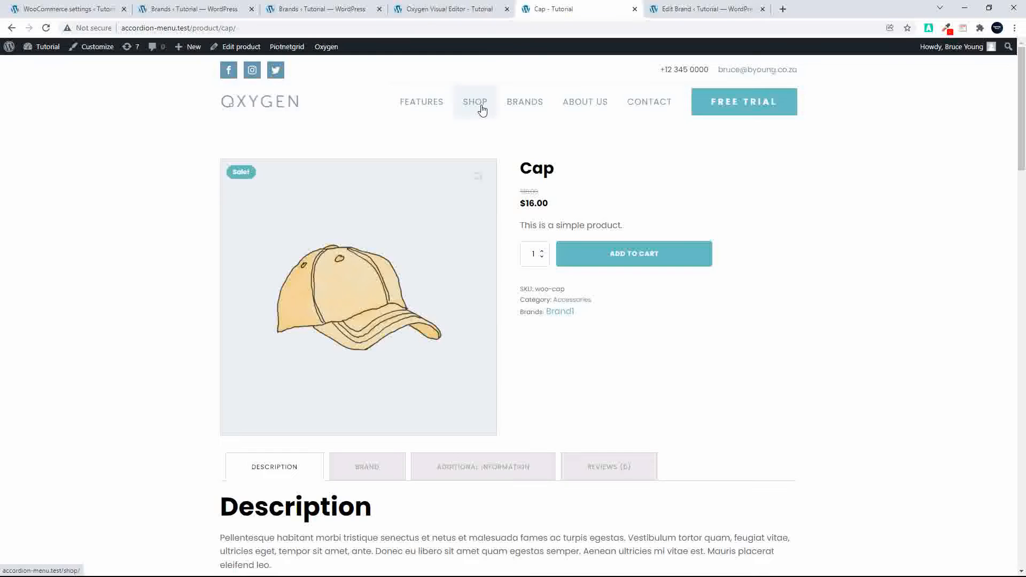
click(482, 109)
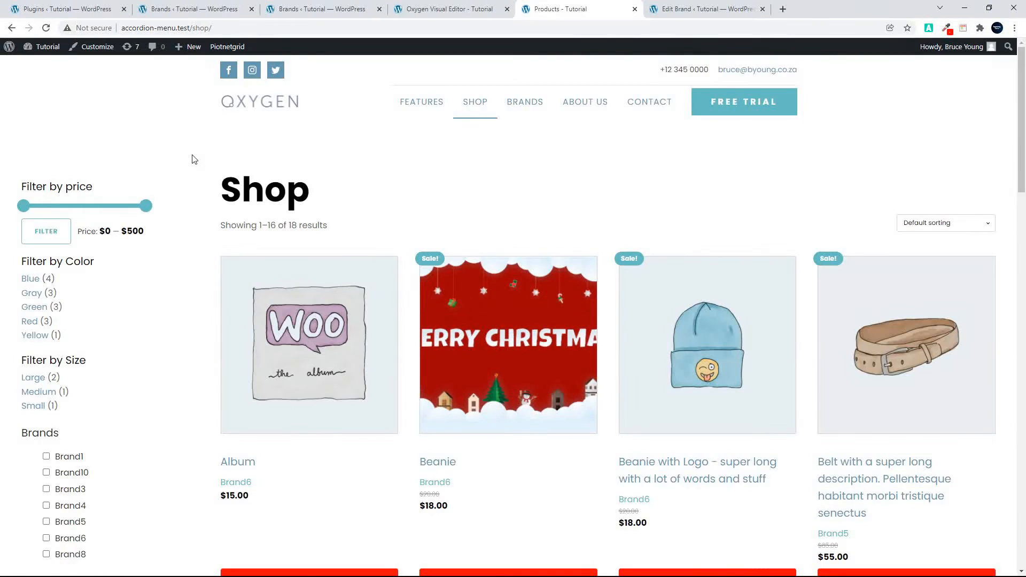
scroll(193, 160, down, 6)
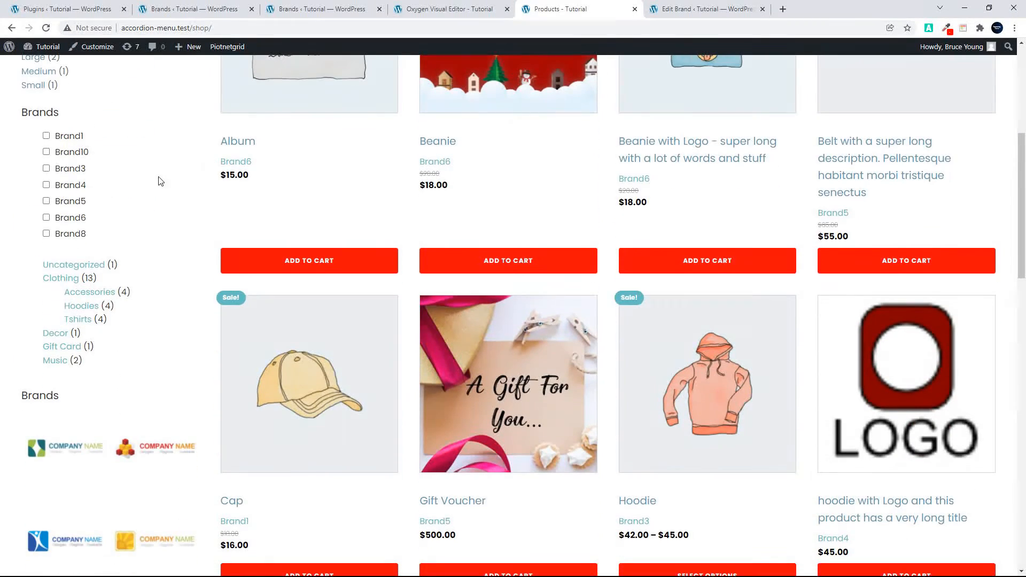
scroll(80, 283, down, 10)
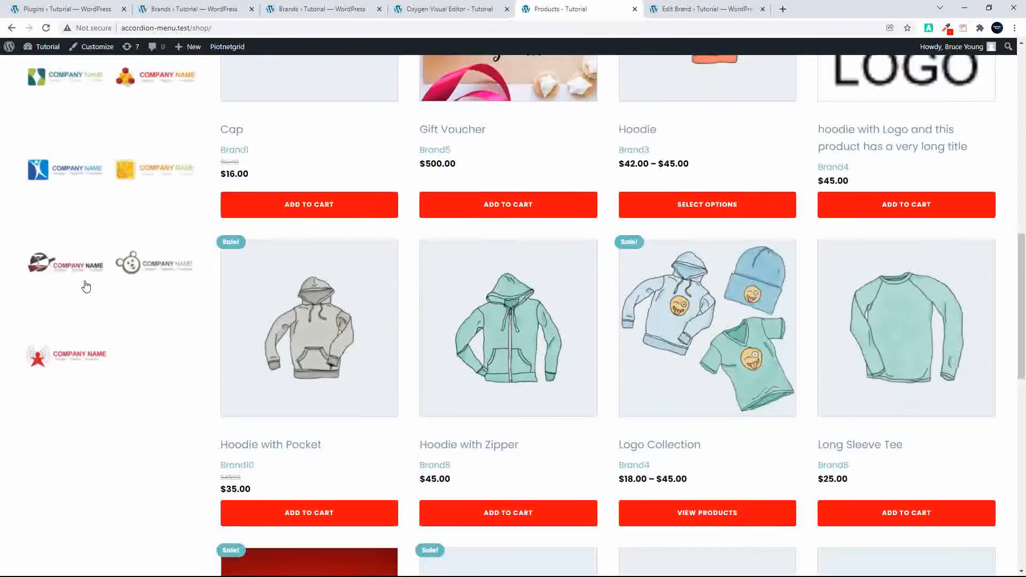
scroll(83, 285, up, 7)
scroll(81, 283, up, 6)
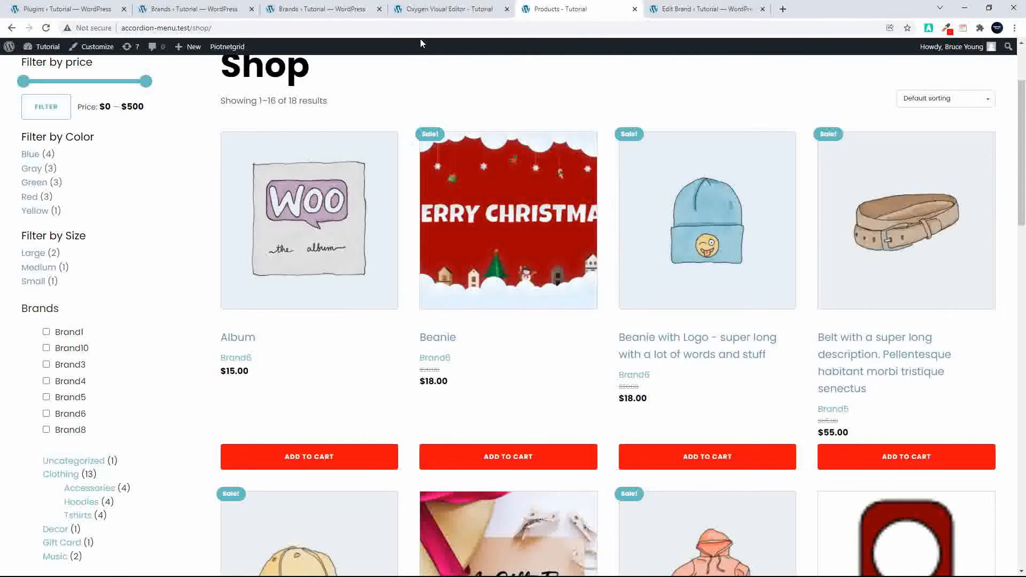
Open the Widgets screen in the WordPress admin and examine the brand widgets placed in the Product Sidebar.
click(156, 15)
mouse_move(39, 484)
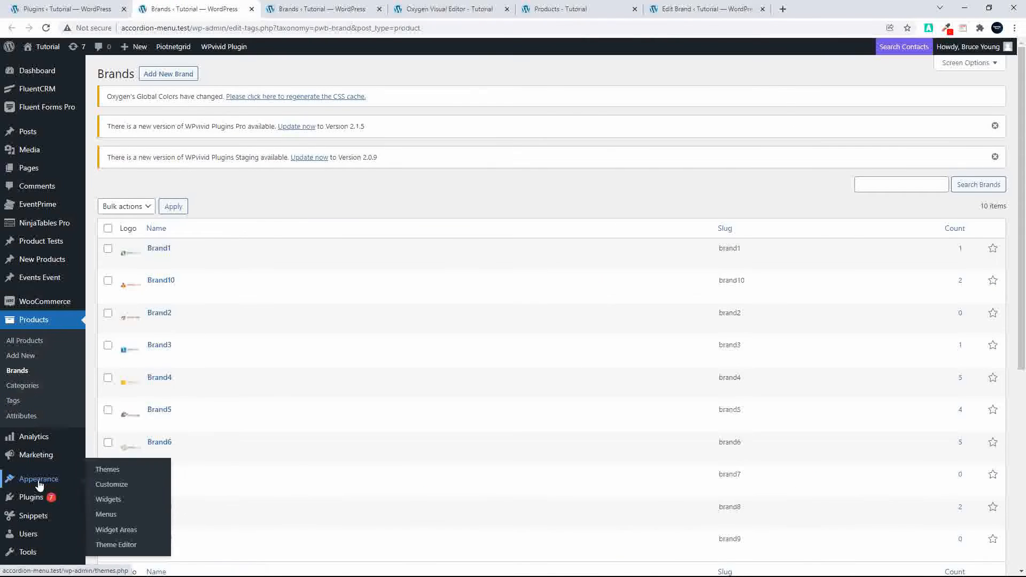
click(114, 502)
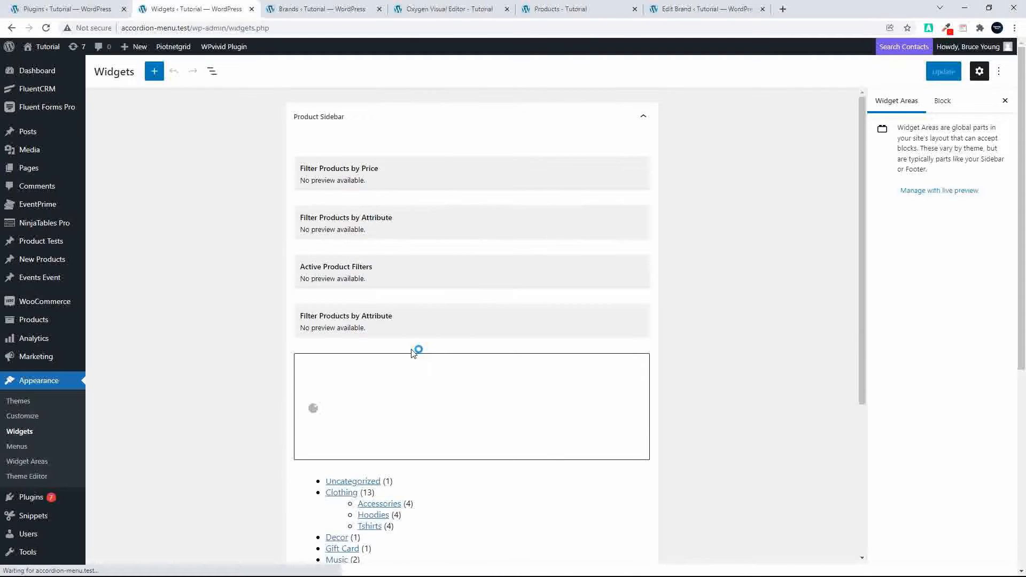
scroll(414, 352, down, 2)
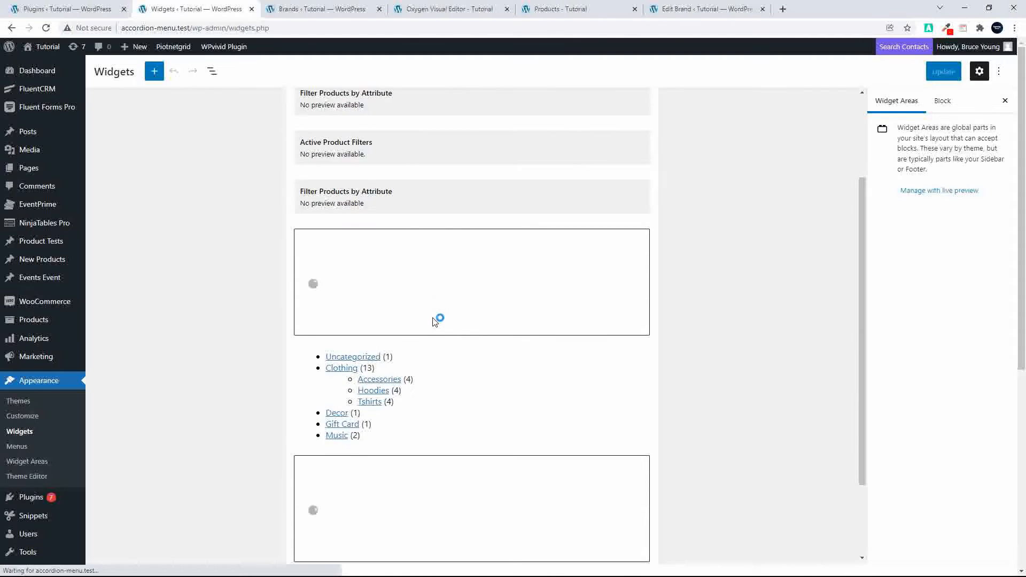
scroll(436, 321, down, 1)
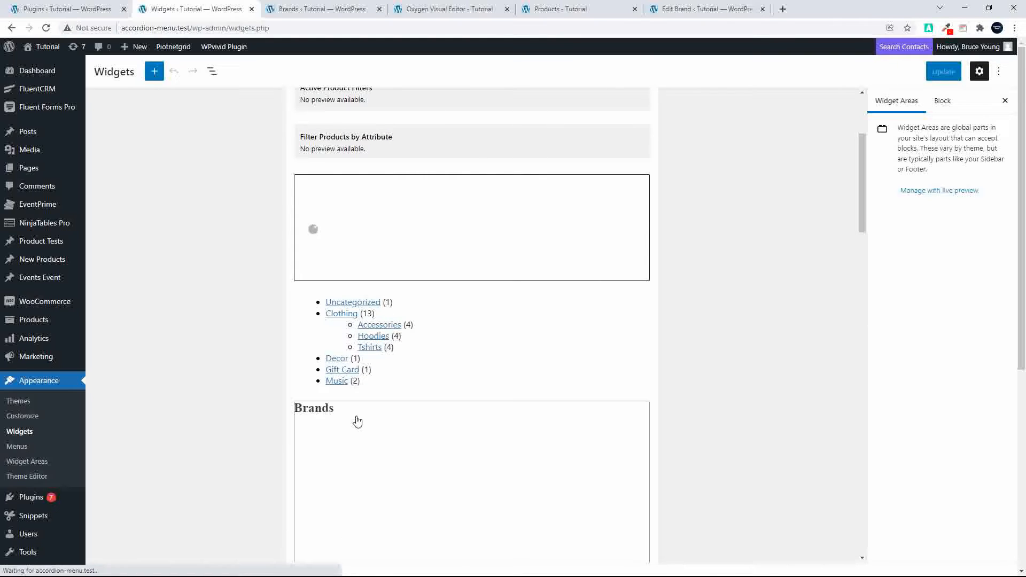
scroll(261, 412, down, 4)
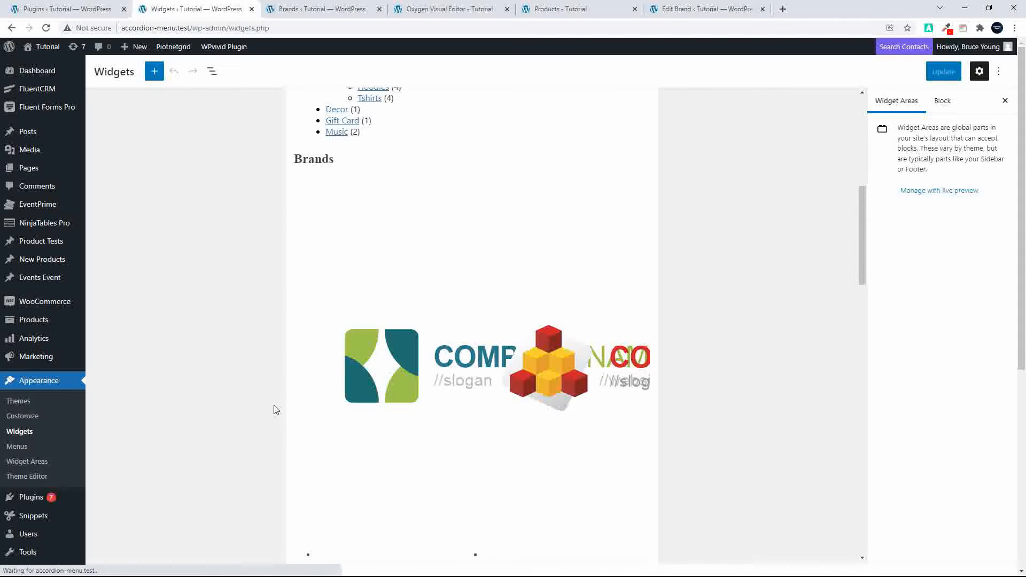
scroll(403, 256, down, 4)
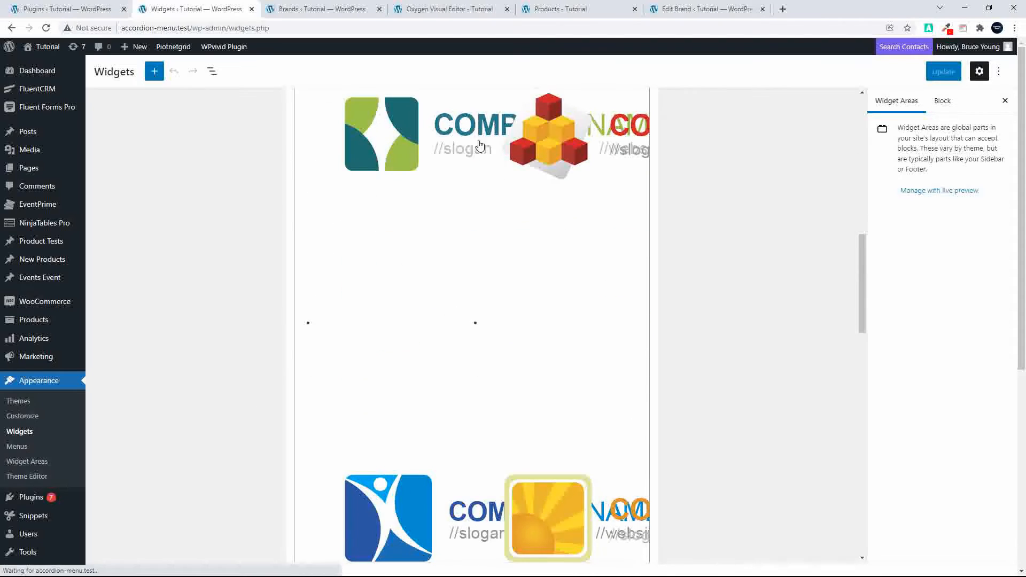
scroll(472, 236, down, 7)
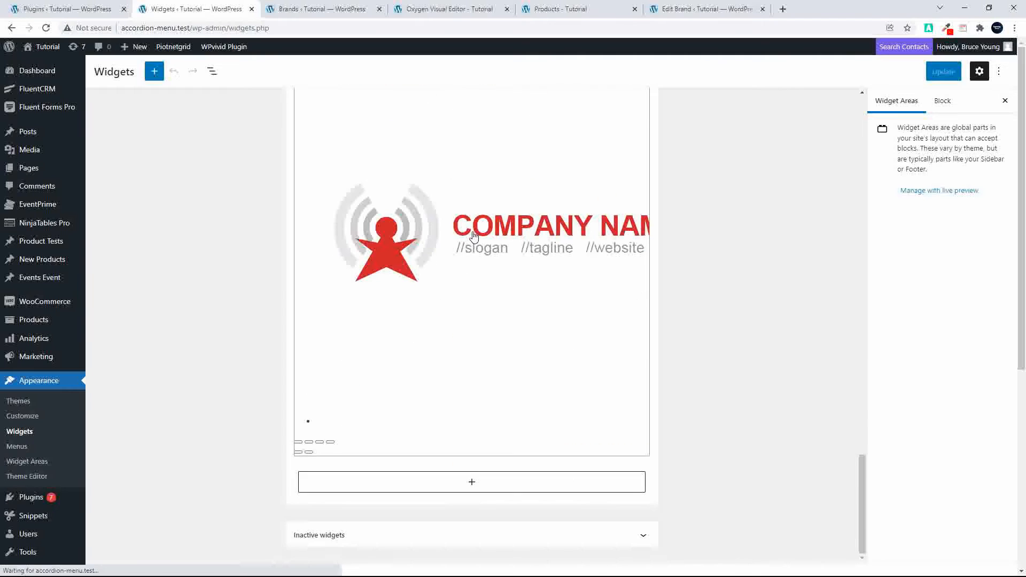
scroll(474, 236, up, 10)
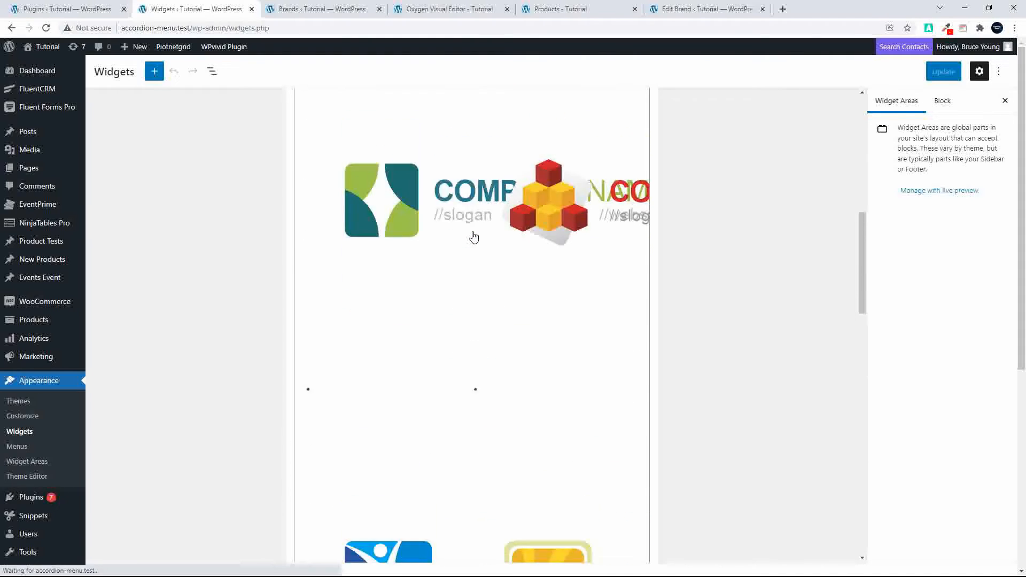
scroll(473, 237, up, 4)
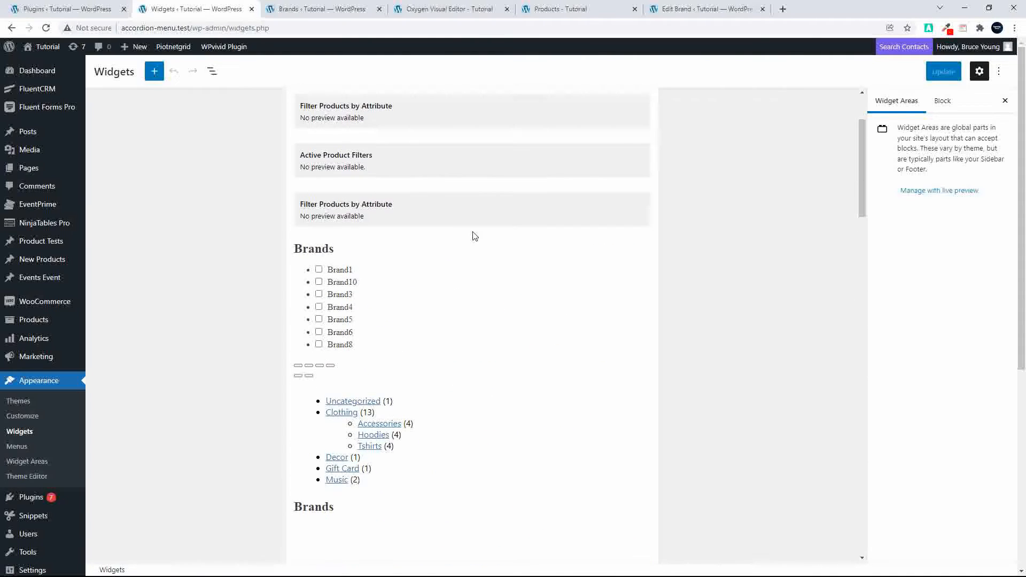
Inspect the settings of the "Filter products by brand" and "Brands list" widgets, including the brand list's display options.
click(412, 275)
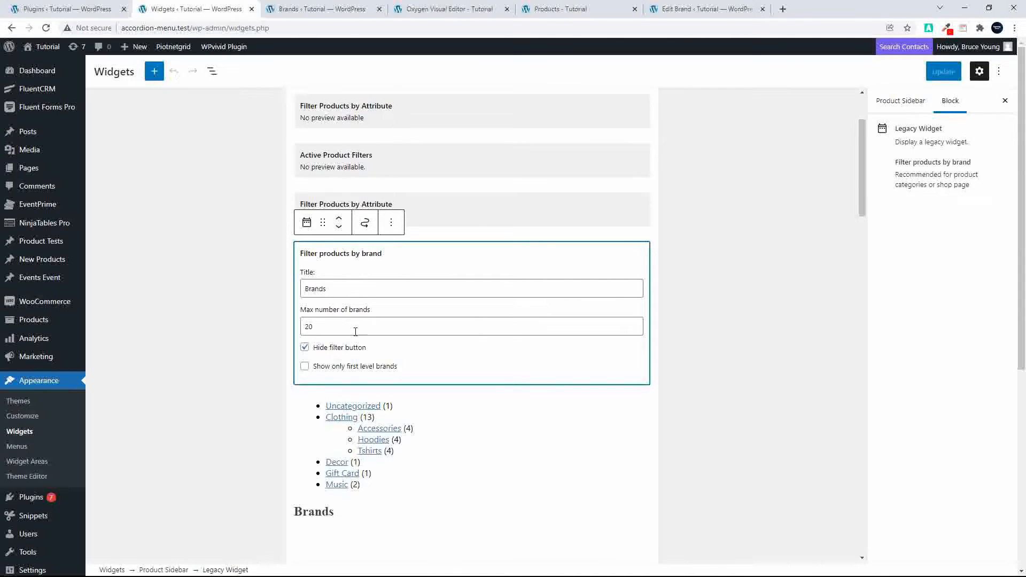
click(419, 236)
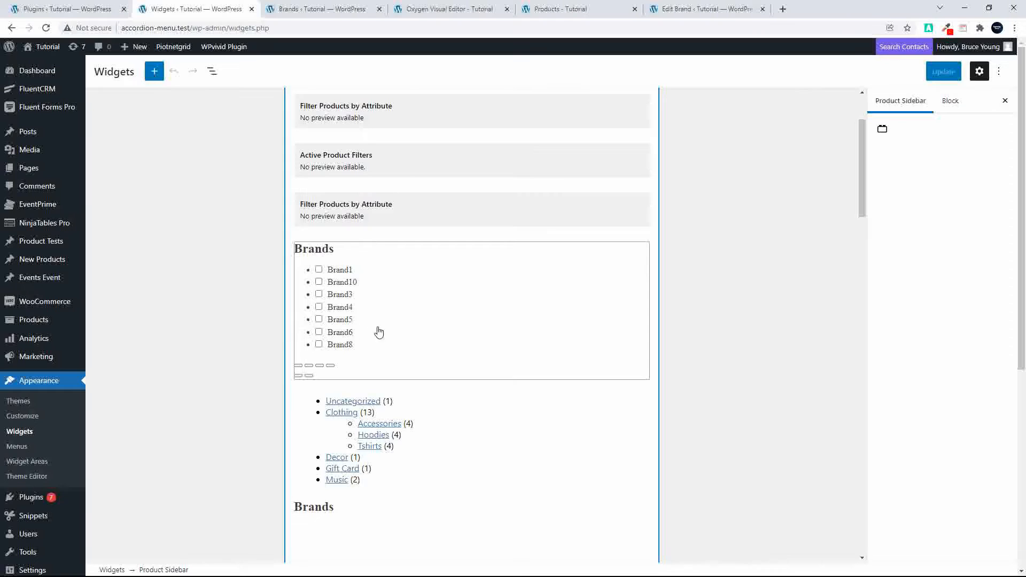
scroll(378, 332, down, 5)
click(392, 275)
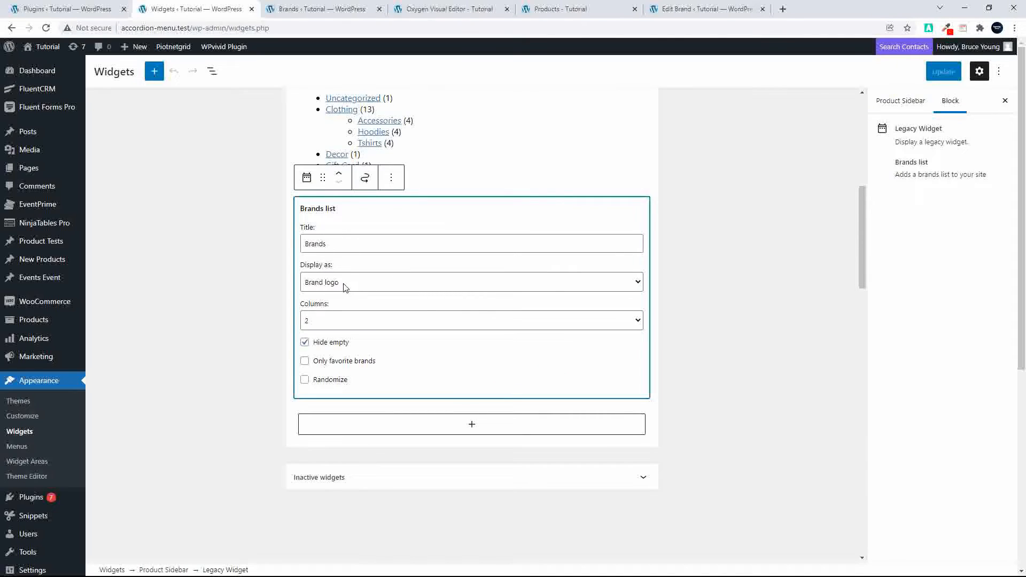
click(359, 289)
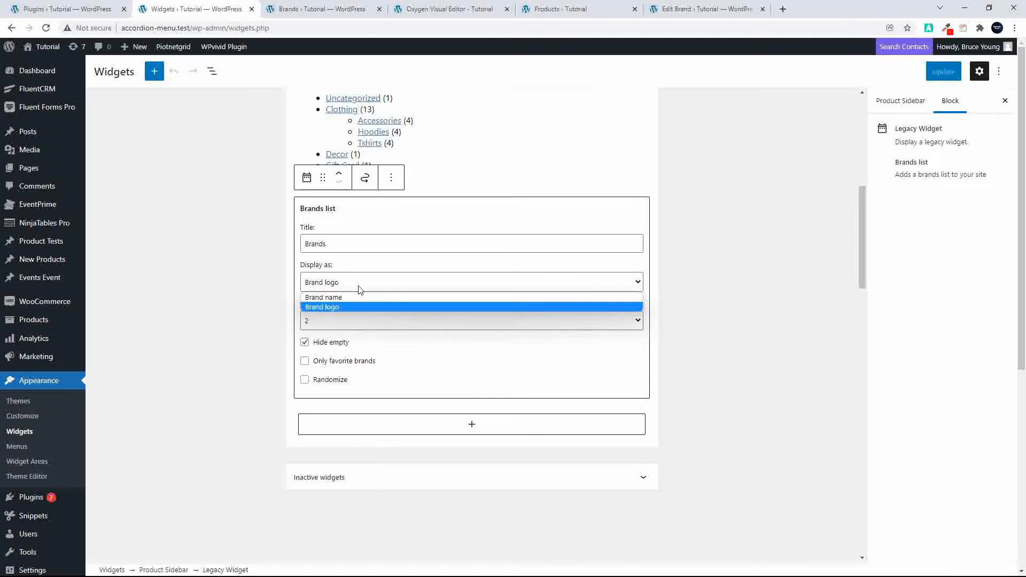
click(359, 289)
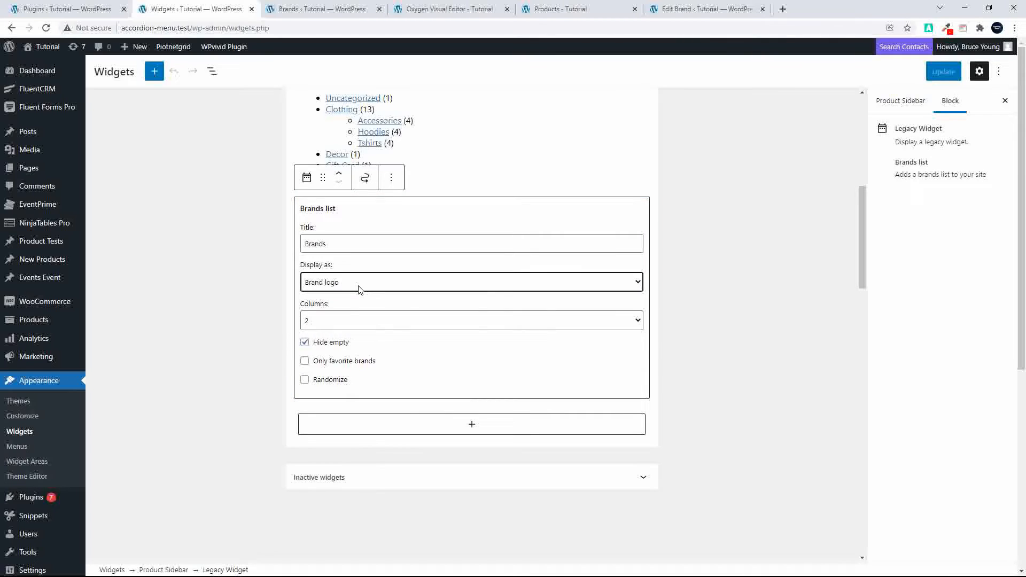
Check the Display as choices of the Brands list widget and try to add a block below it in the Product Sidebar.
click(342, 293)
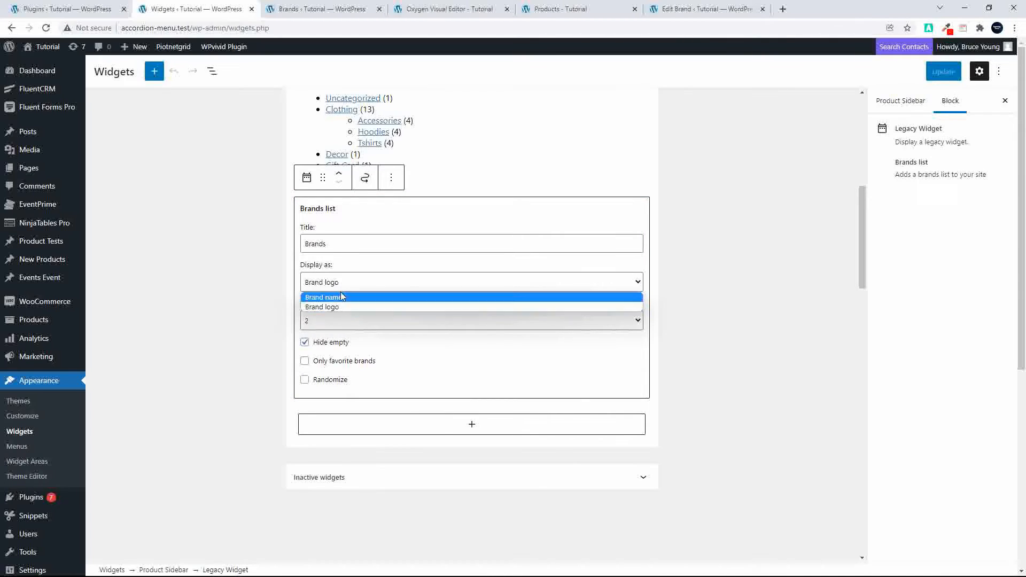
click(358, 286)
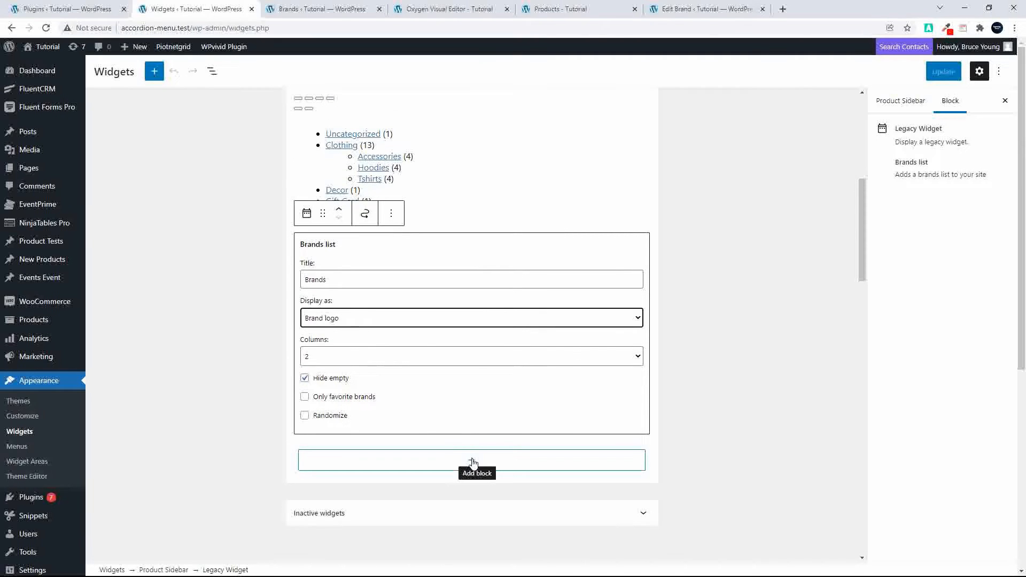
click(472, 463)
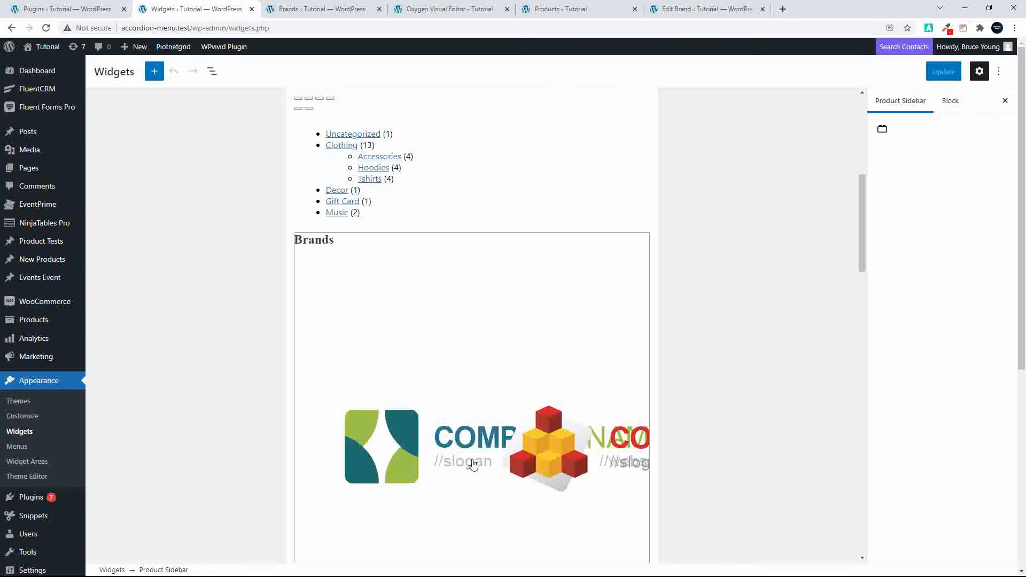
scroll(472, 463, down, 10)
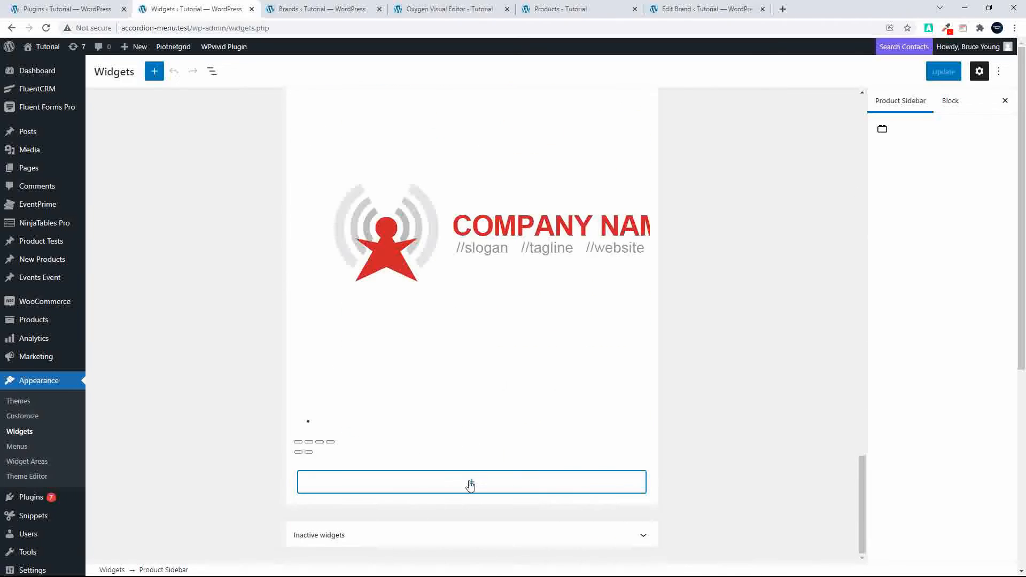
click(470, 484)
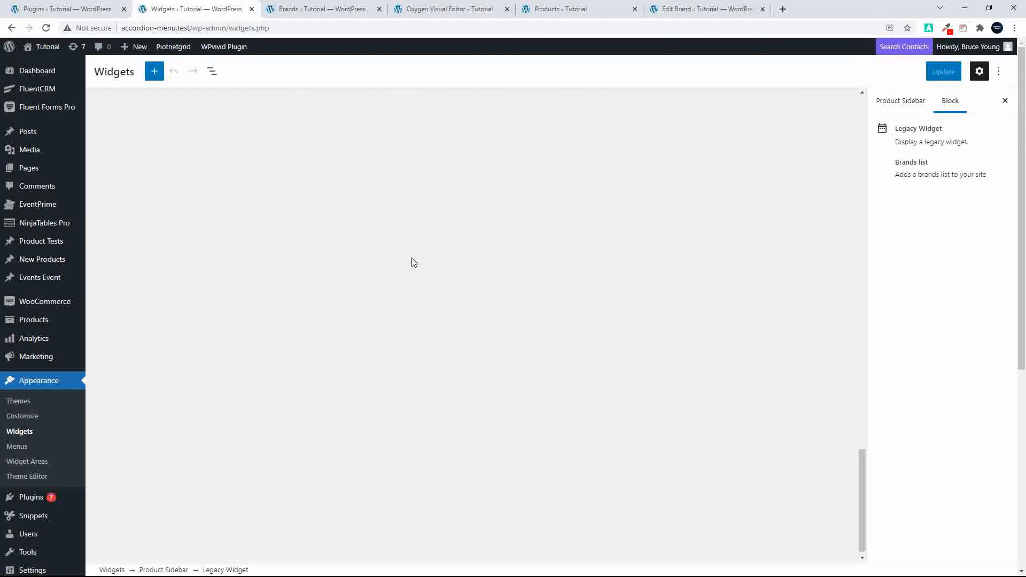
scroll(465, 274, up, 20)
scroll(464, 274, down, 9)
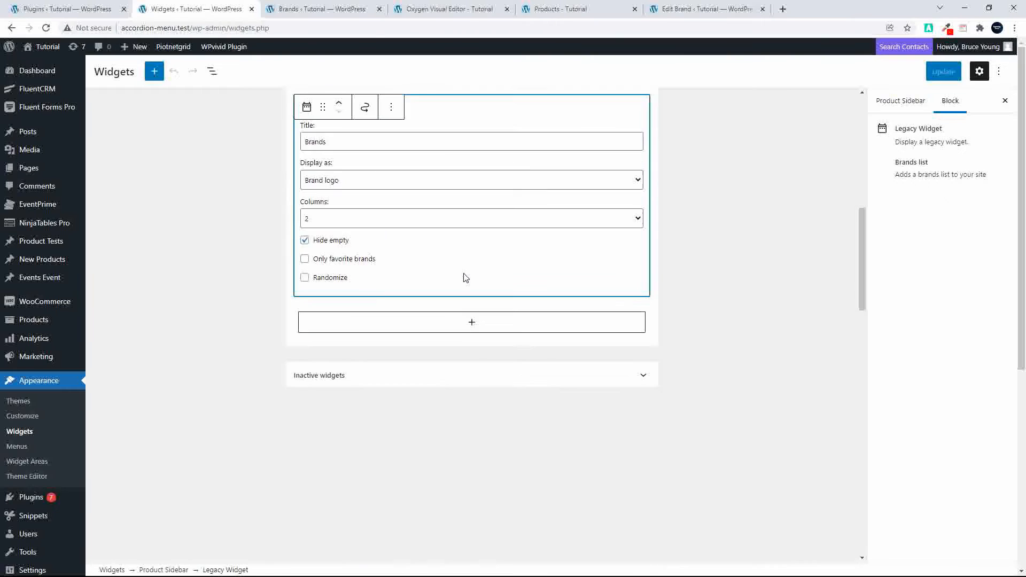
scroll(464, 277, down, 2)
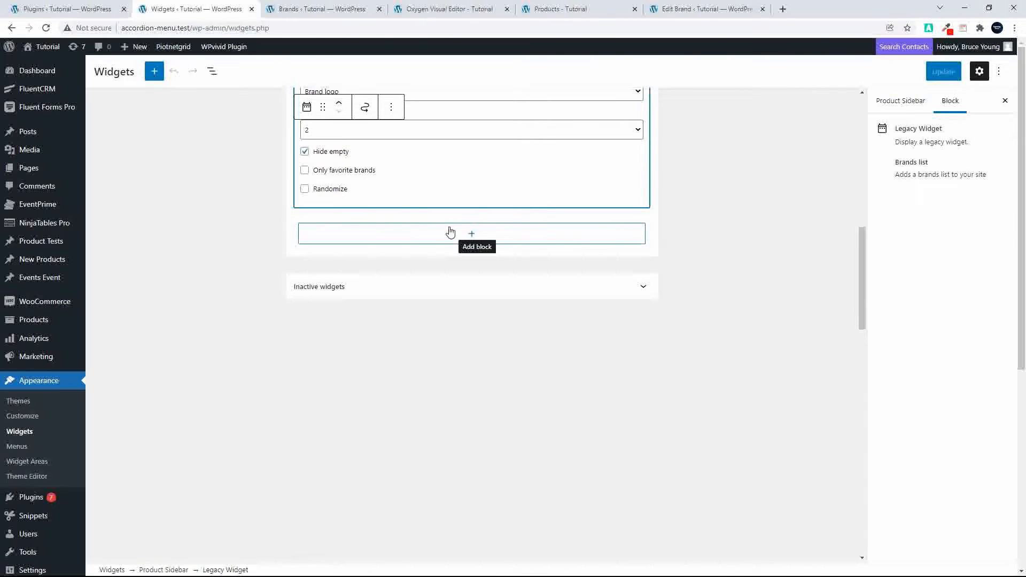
scroll(408, 192, up, 1)
Add a Brands dropdown widget at the end of the Product Sidebar, enable Hide empty for it, and save the widgets.
click(470, 311)
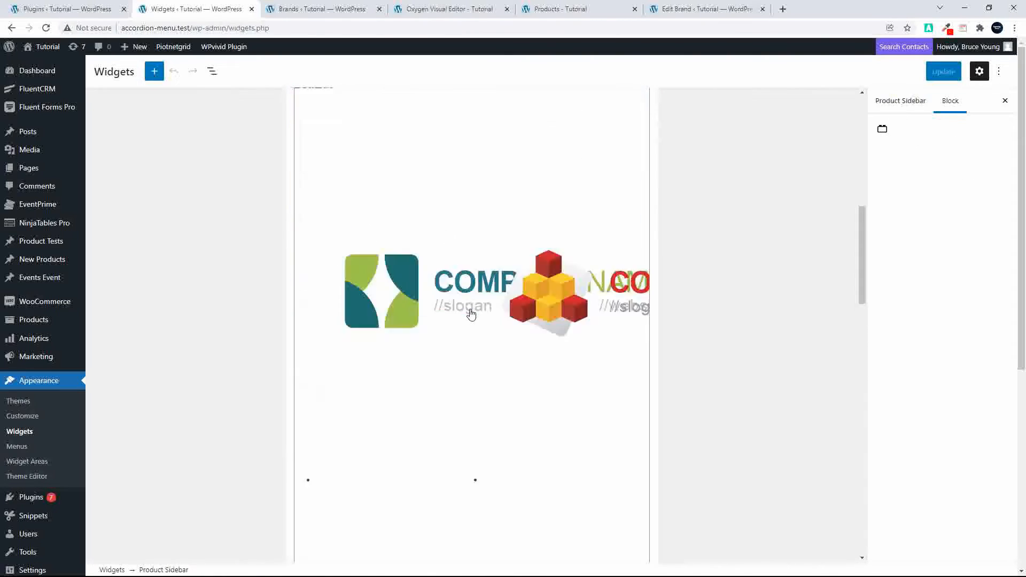
scroll(471, 314, down, 7)
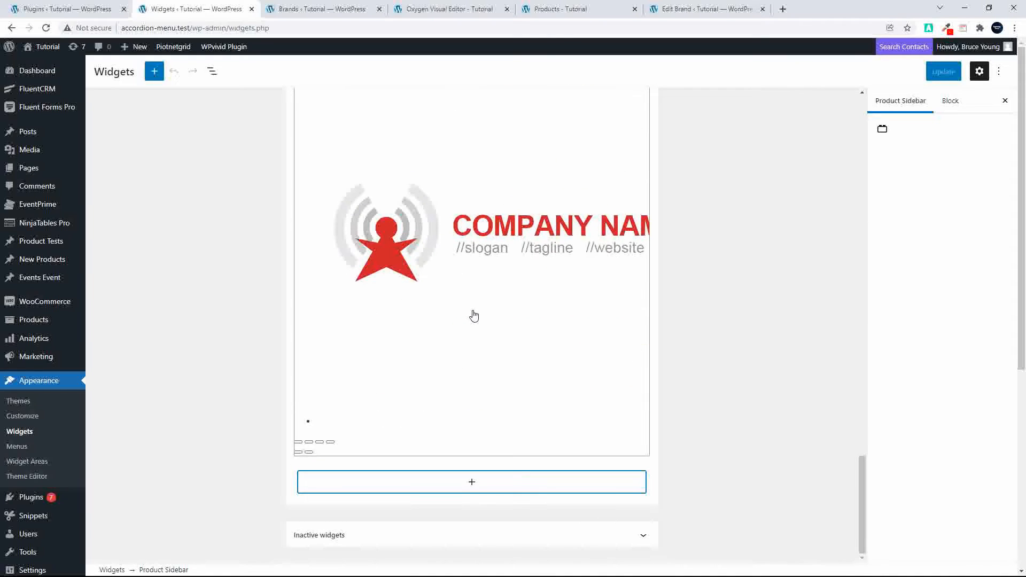
click(471, 482)
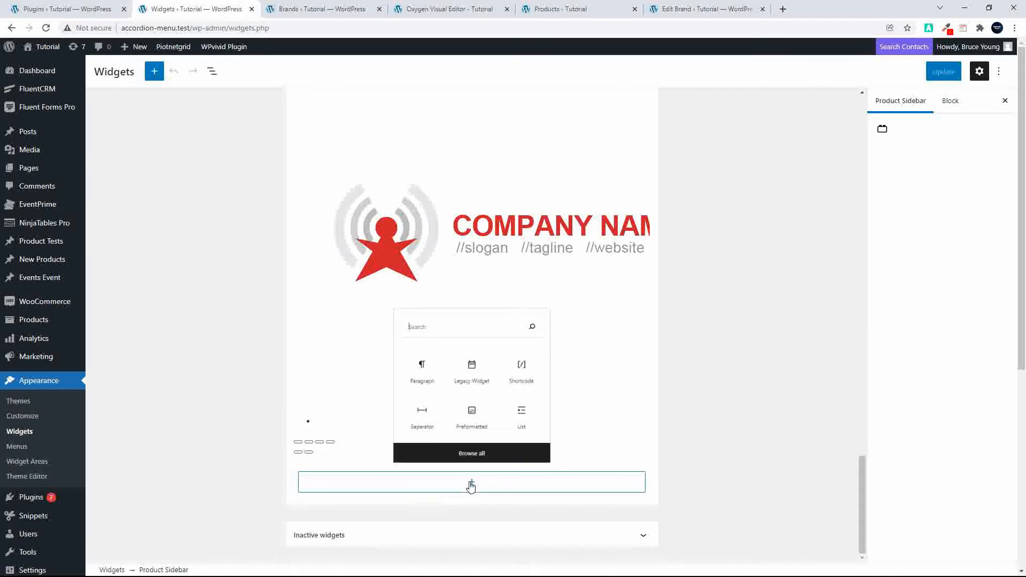
text(bran)
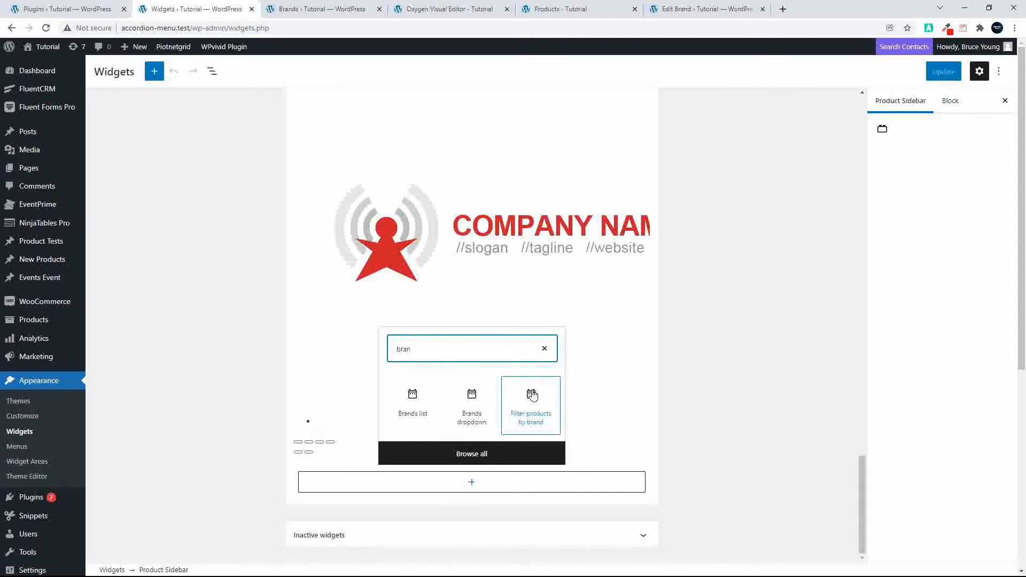
click(471, 420)
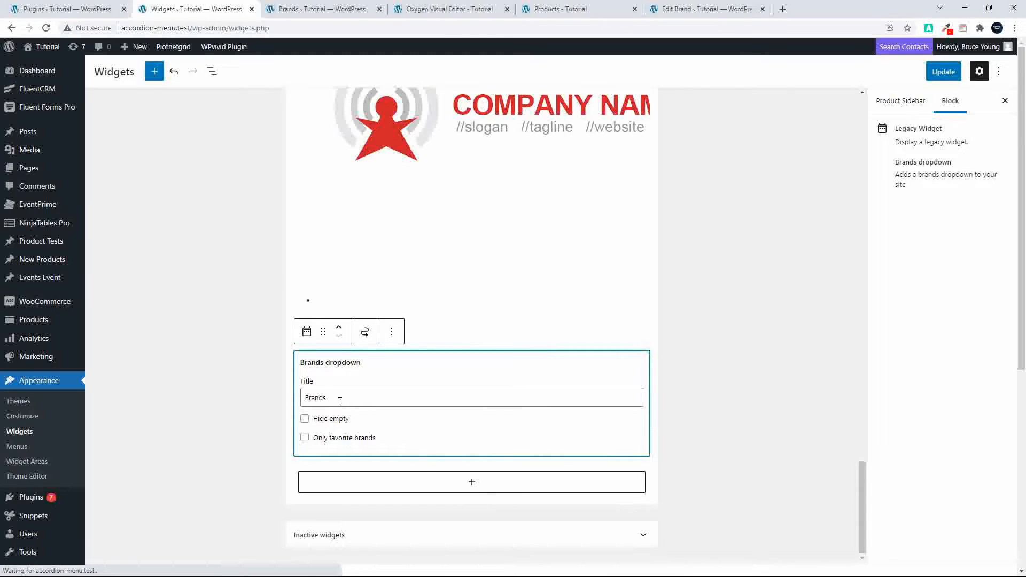
click(304, 419)
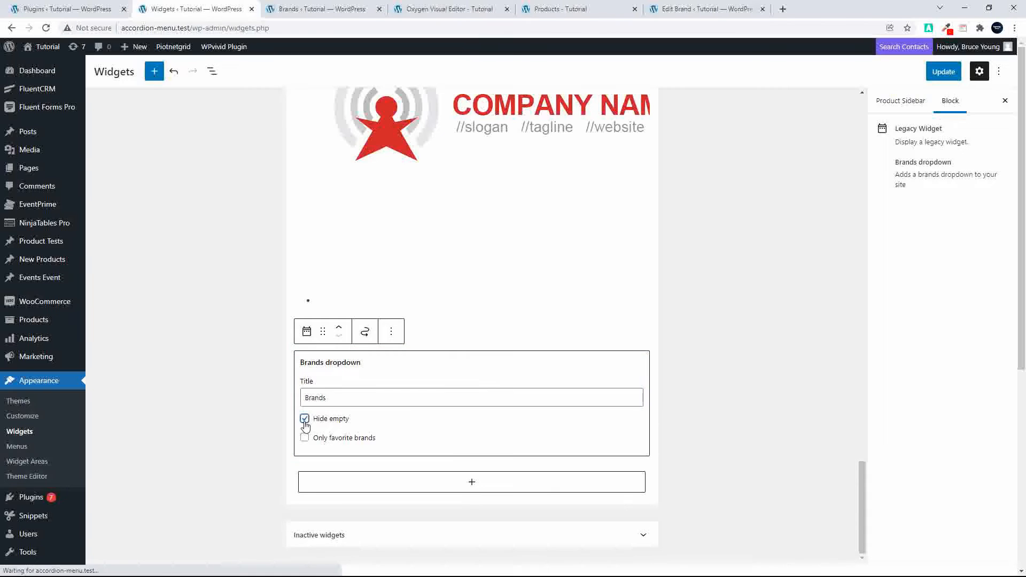
click(942, 72)
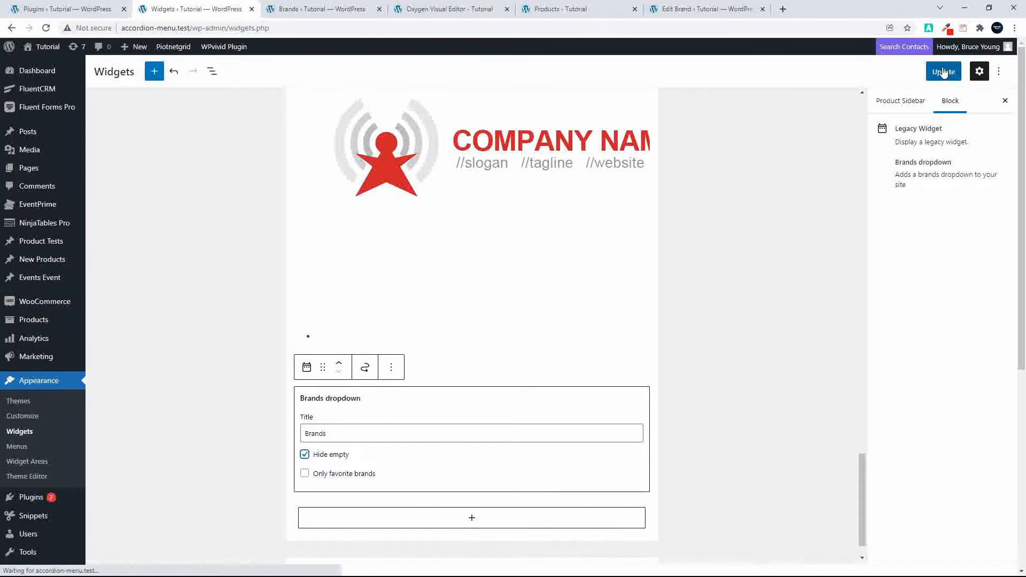
Reload the store's Shop page, choose Brand3 in the sidebar's brands dropdown, and examine the Brand3 page with its sidebar.
click(568, 11)
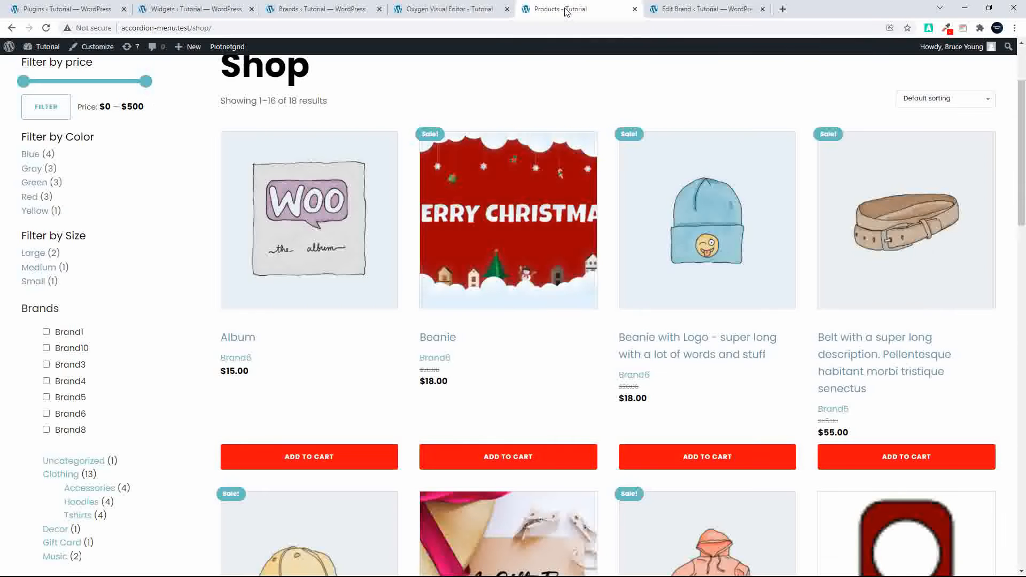
click(46, 28)
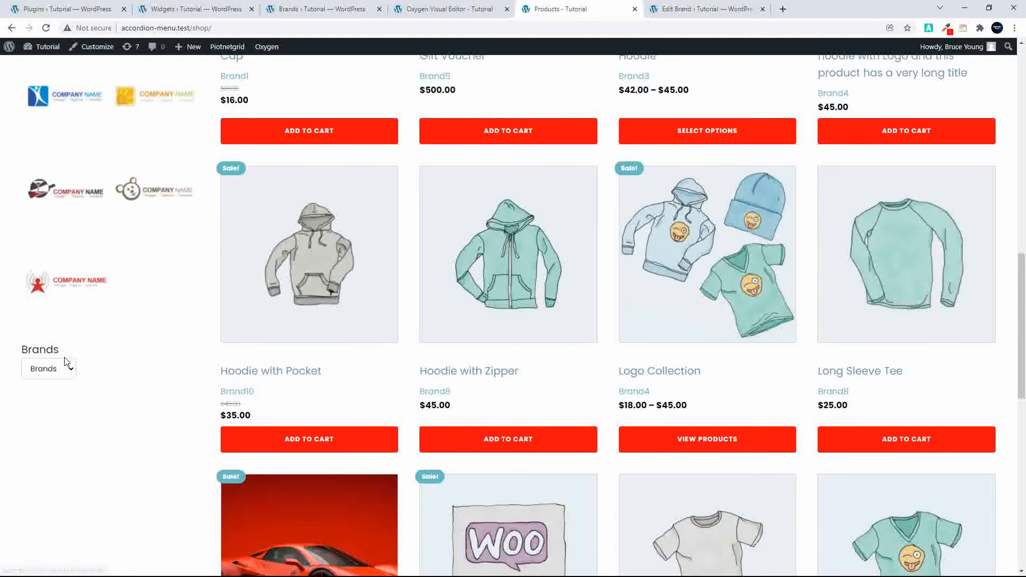
click(60, 373)
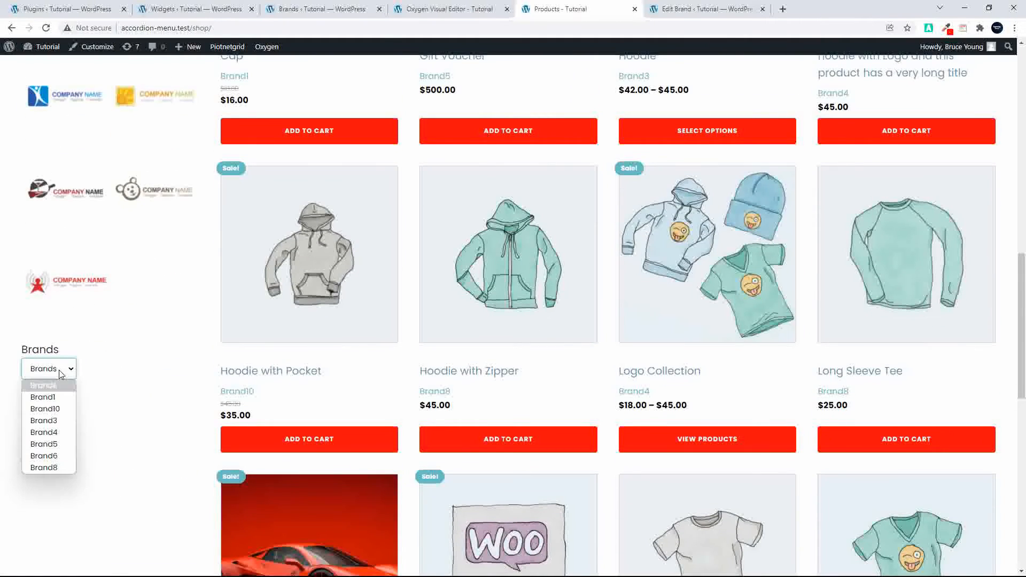
click(50, 426)
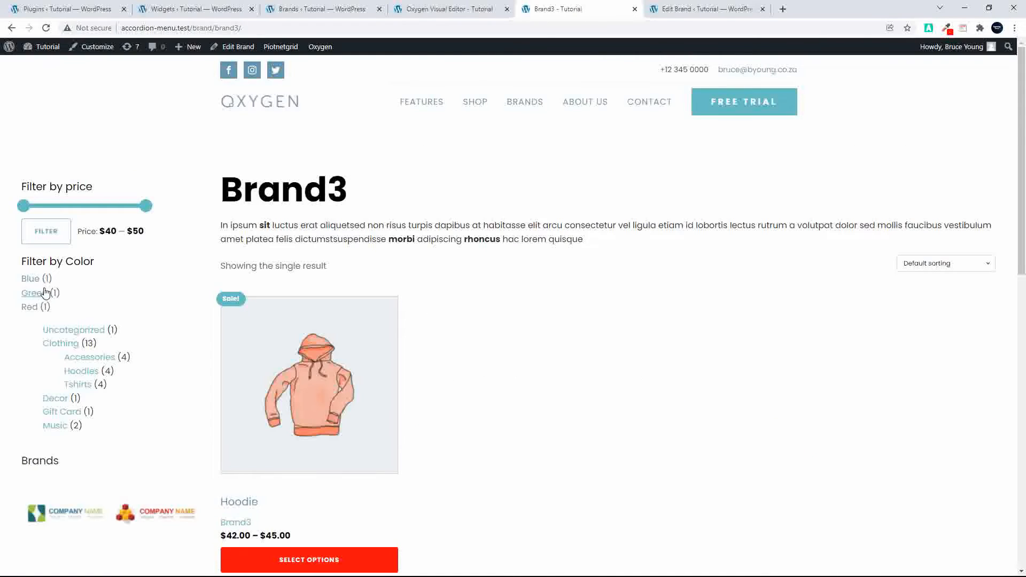
scroll(213, 359, down, 10)
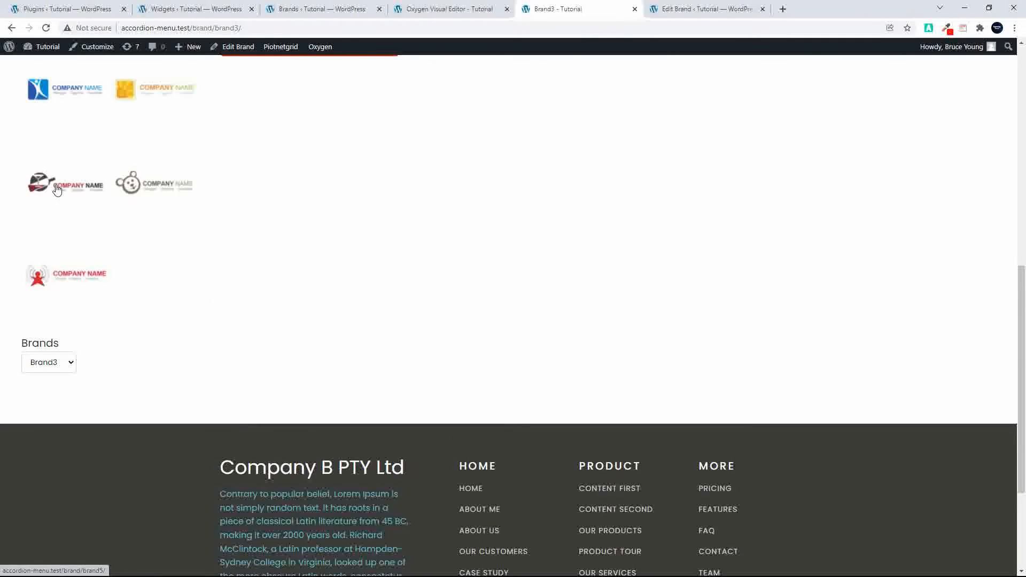
scroll(55, 284, up, 1)
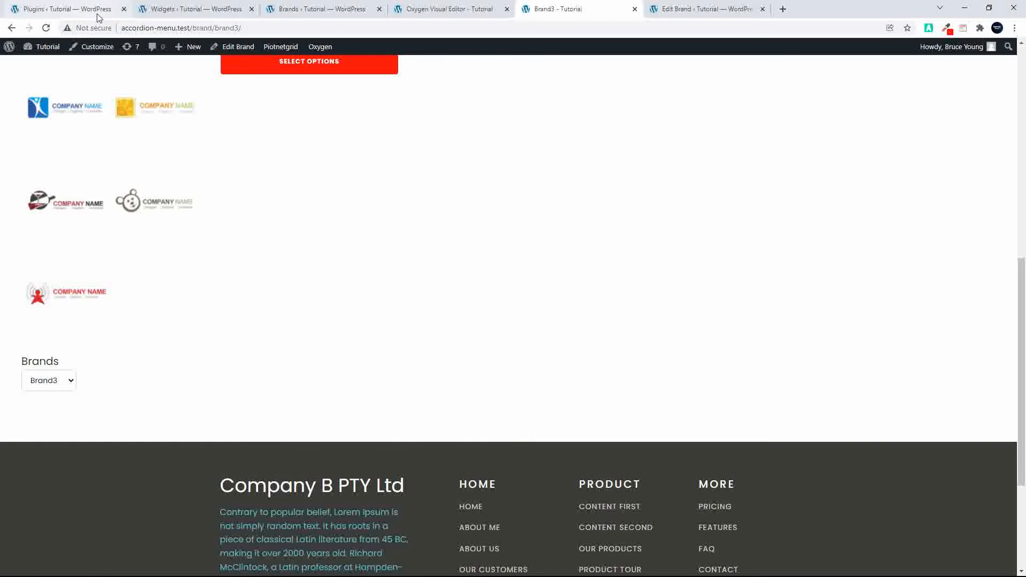
Return to the Widgets screen and move the "Filter products by brand" widget down one place, below the product categories.
click(163, 9)
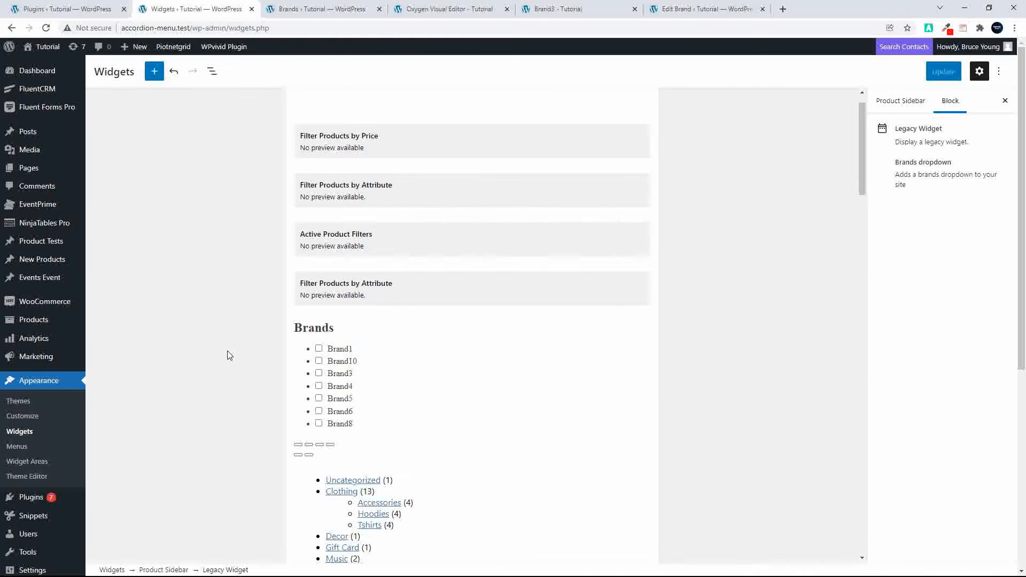
click(367, 224)
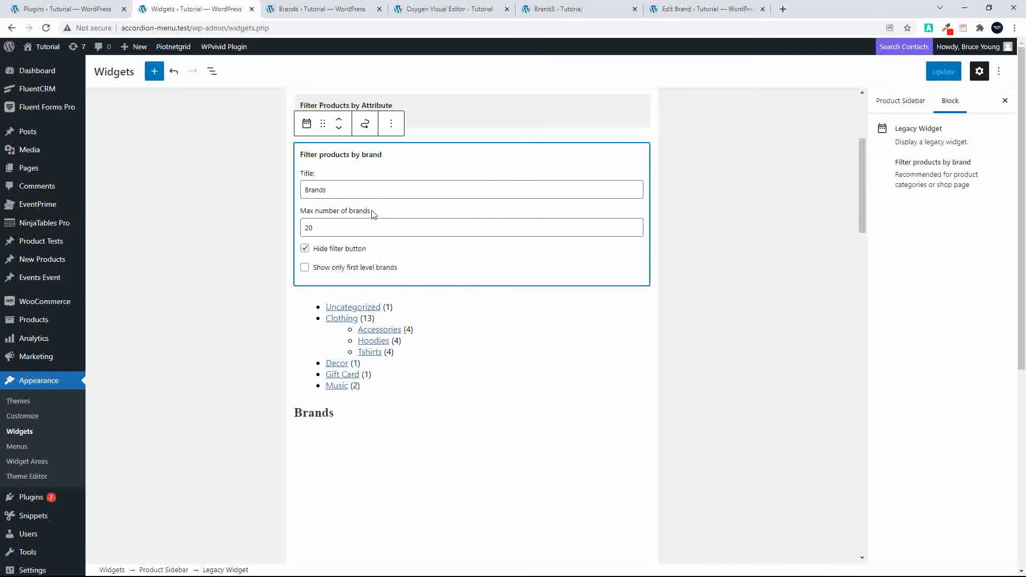
click(338, 128)
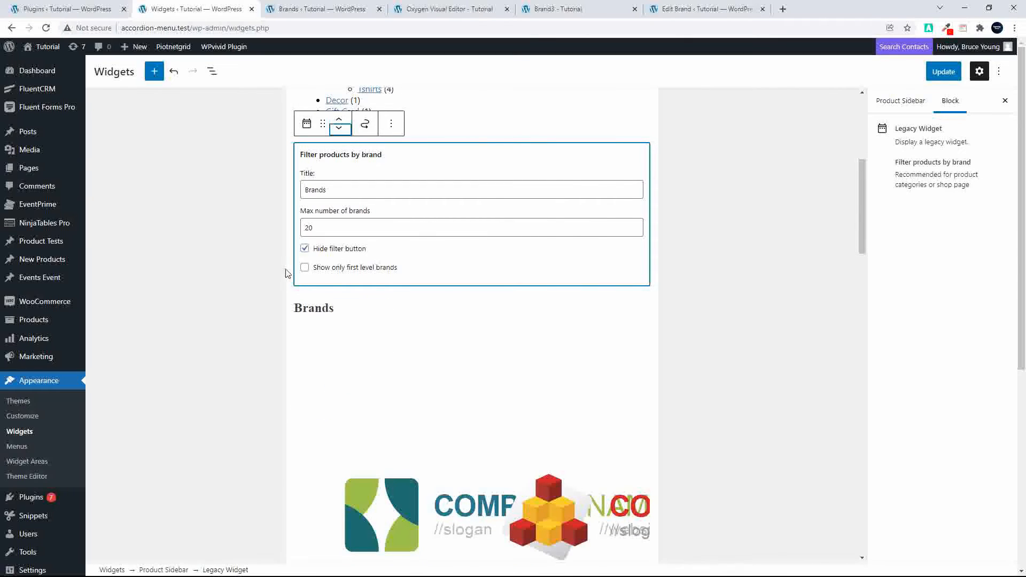
click(265, 273)
click(392, 172)
scroll(401, 278, up, 1)
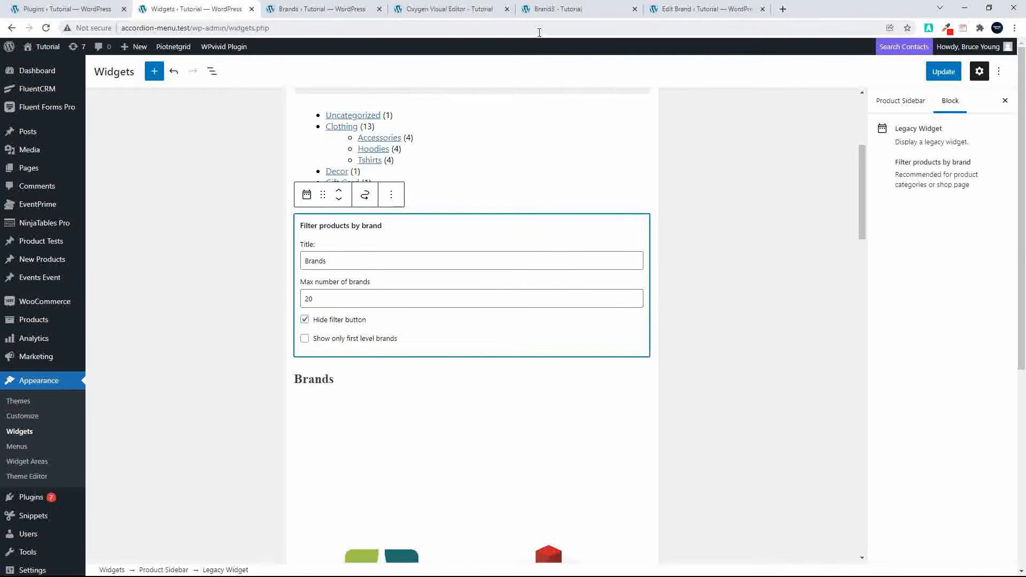
Go back to the Brand3 page and examine which filters and brand widgets its sidebar displays.
click(555, 11)
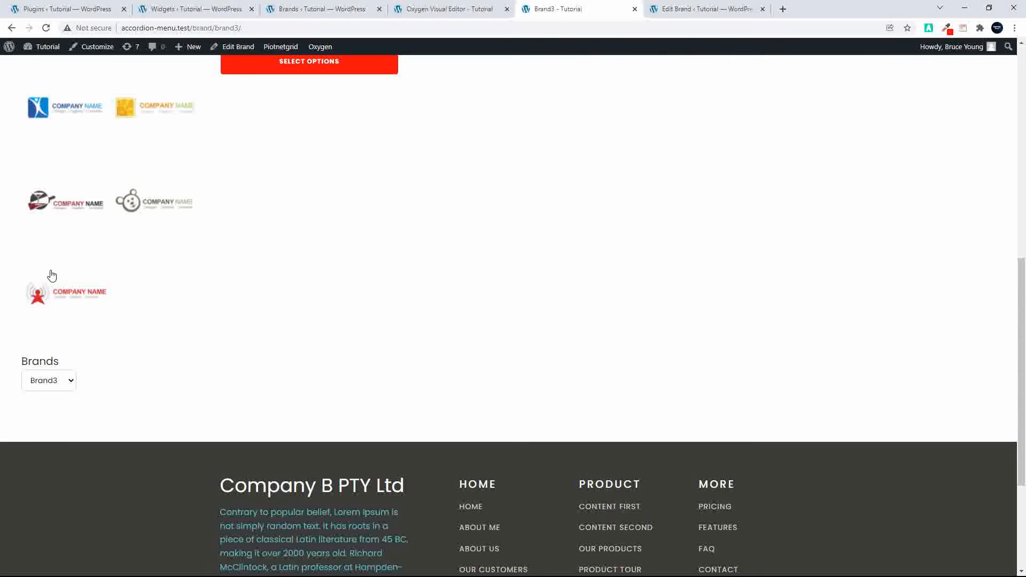
scroll(97, 275, up, 5)
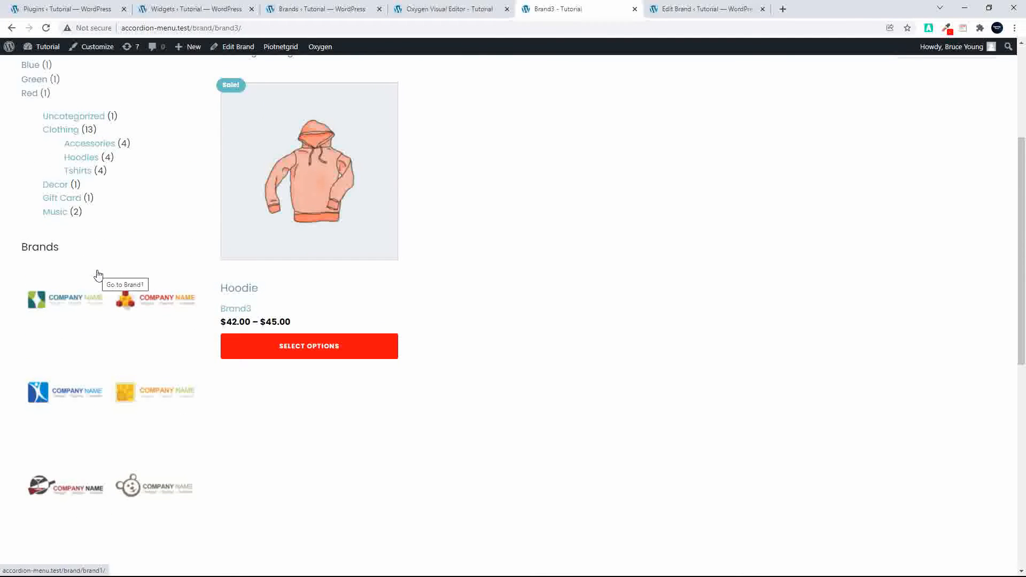
scroll(97, 275, down, 1)
scroll(97, 275, up, 5)
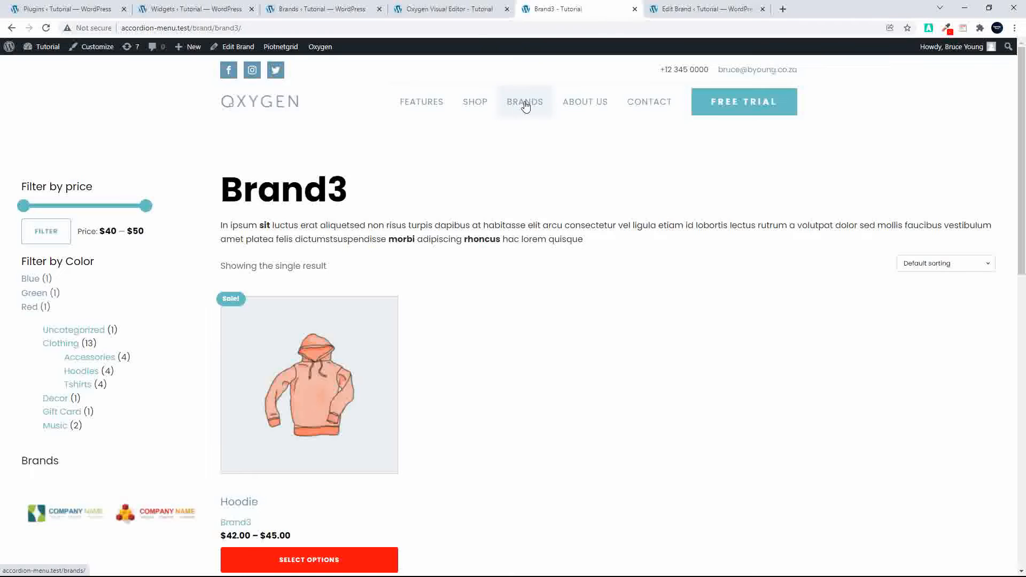
Open the Shop page and examine the sidebar's brand filter checkboxes, brand logo list and brands dropdown.
click(470, 103)
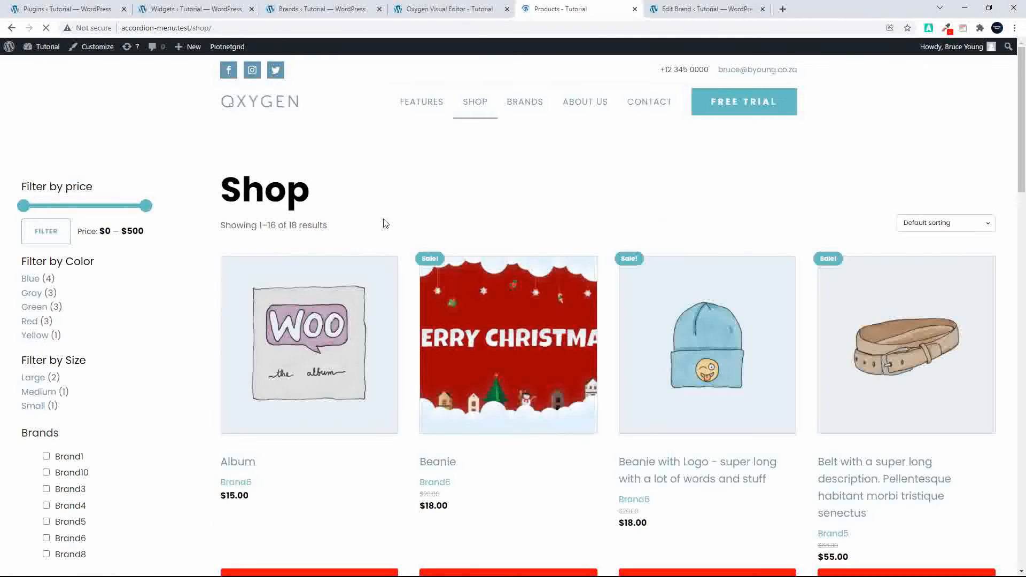
scroll(364, 252, down, 4)
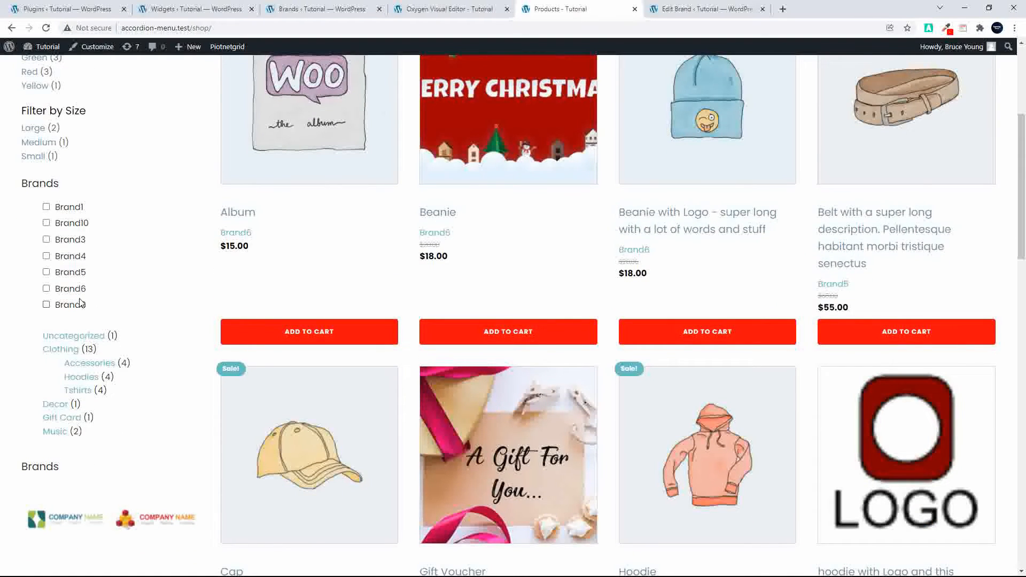
scroll(104, 301, up, 4)
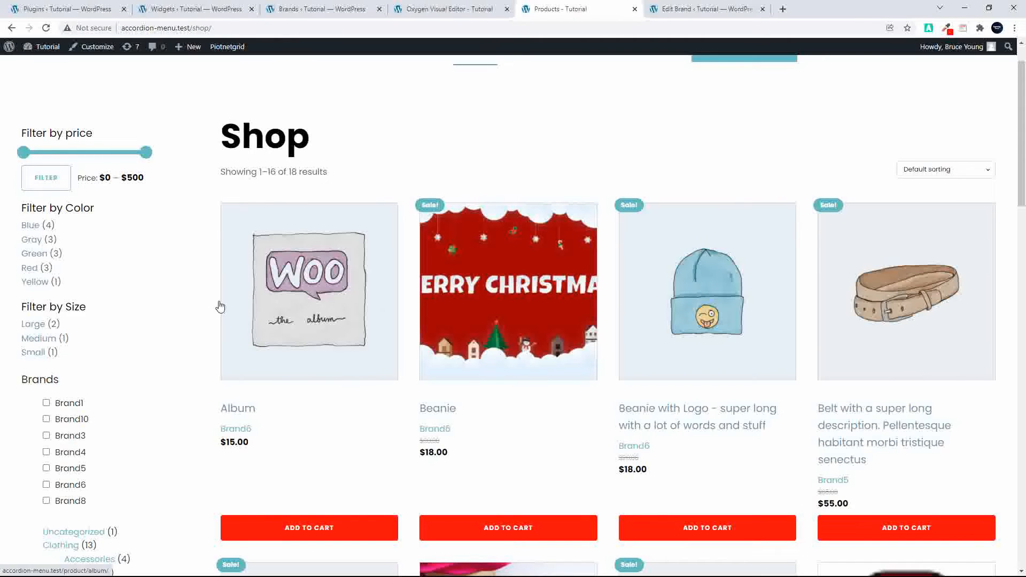
scroll(160, 321, down, 3)
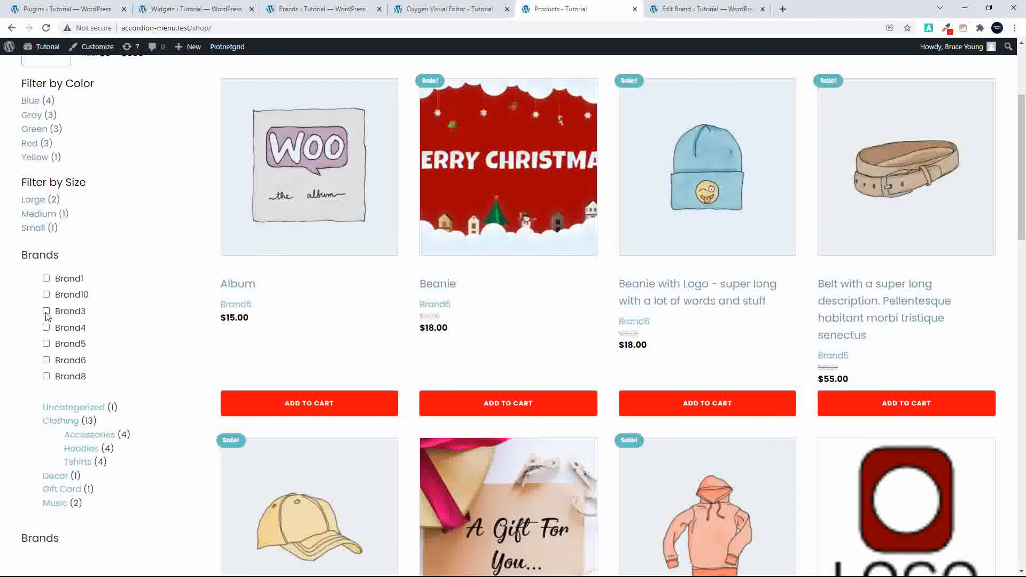
scroll(90, 328, up, 1)
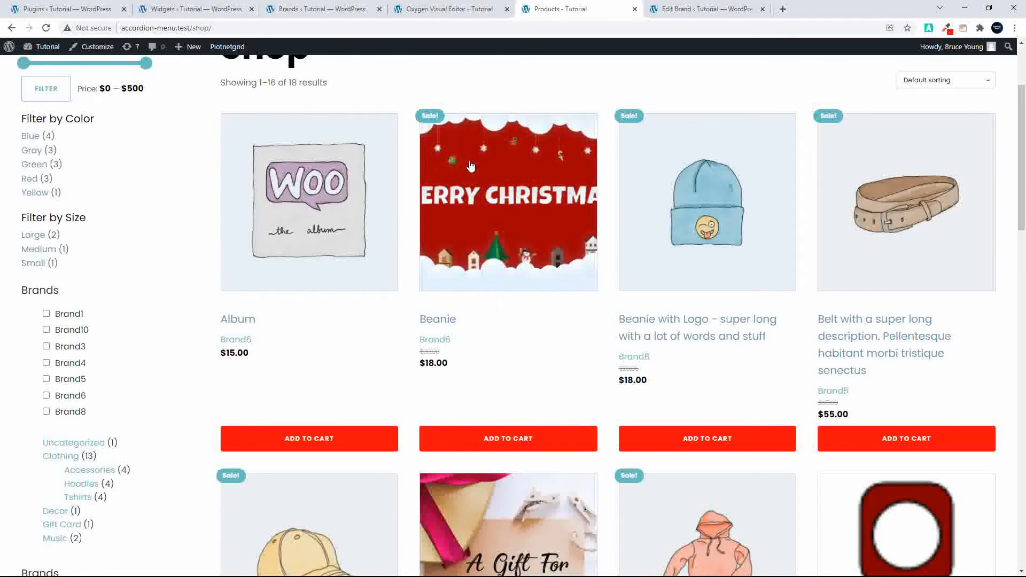
scroll(228, 248, down, 15)
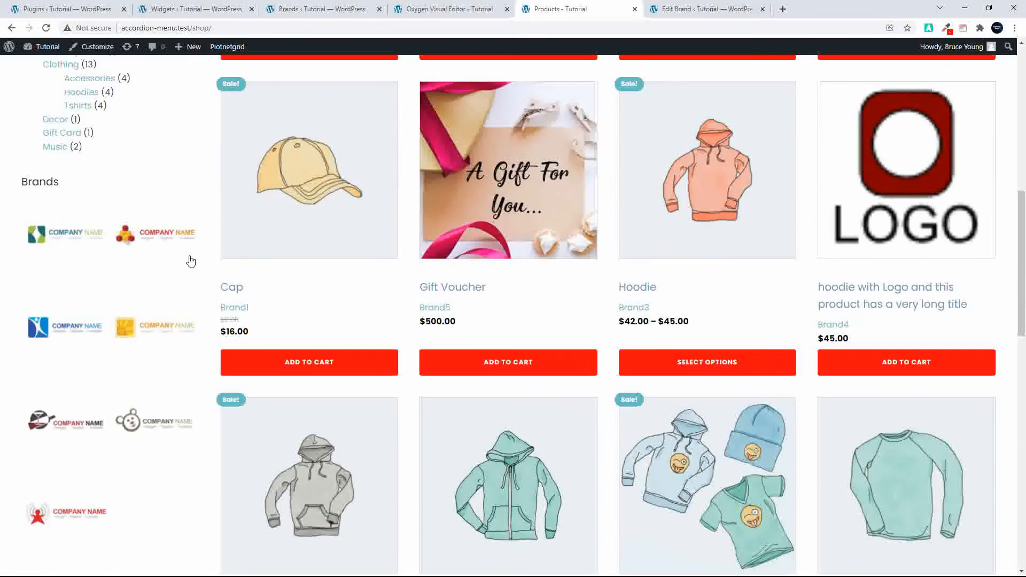
scroll(156, 267, up, 8)
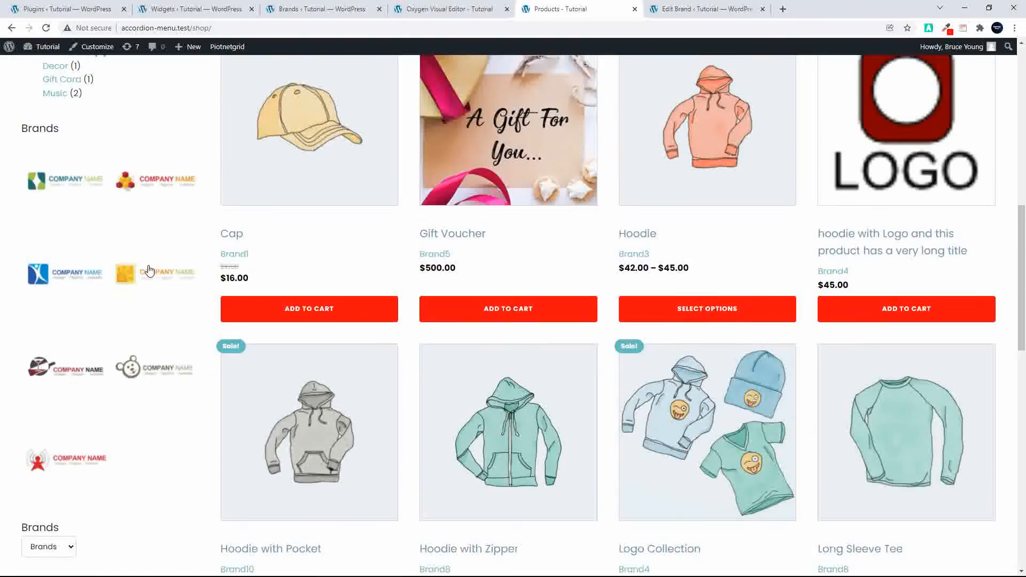
scroll(124, 293, up, 3)
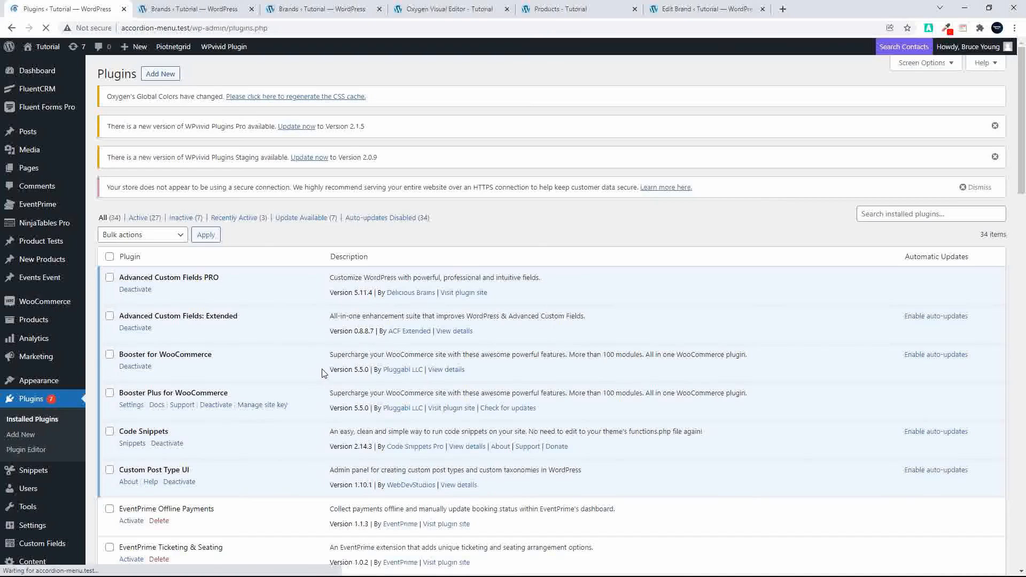
Find Perfect Brands for WooCommerce among the installed plugins and read through its details and feature list.
scroll(323, 372, down, 8)
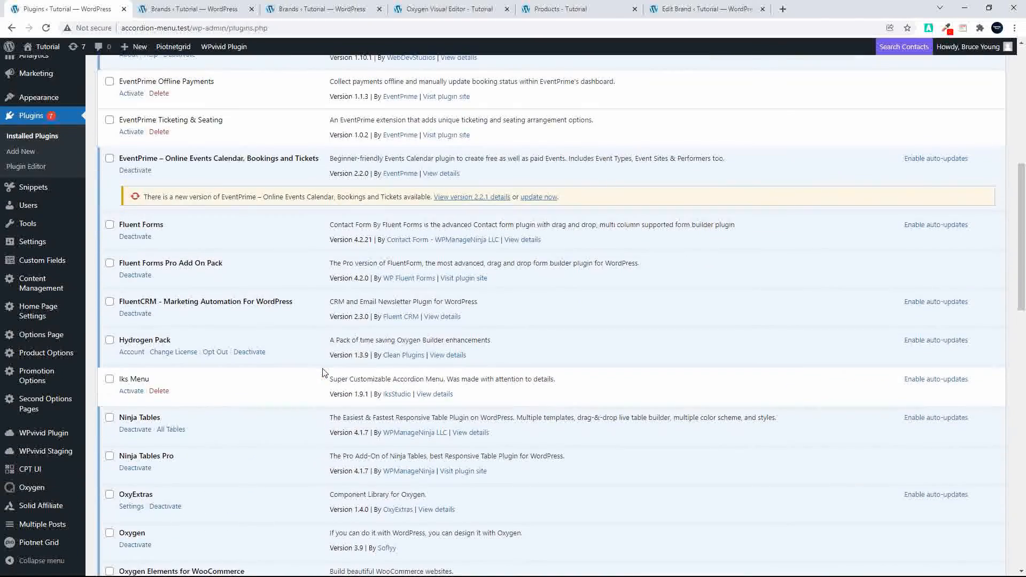
scroll(324, 373, down, 5)
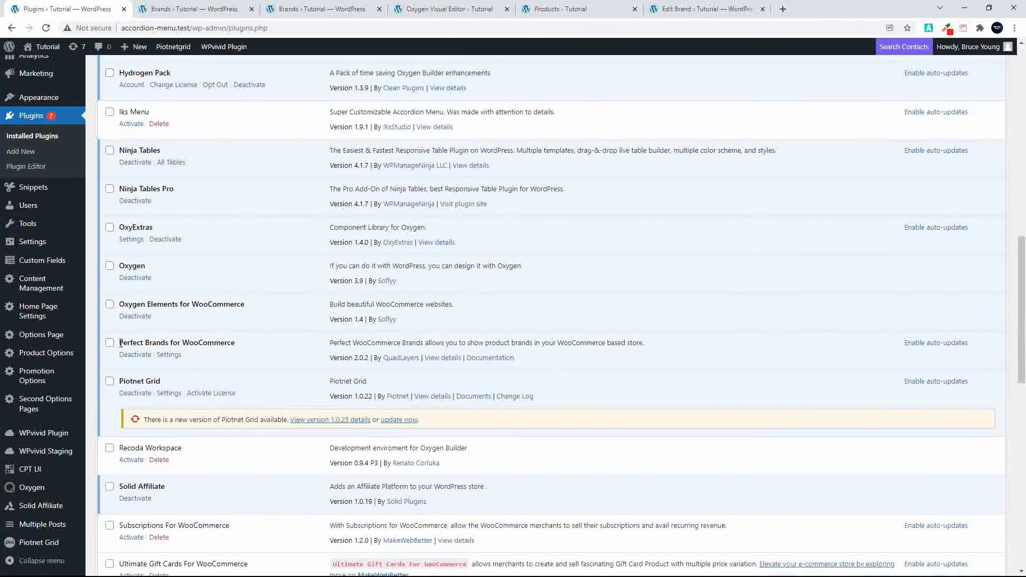
drag(120, 343, 247, 345)
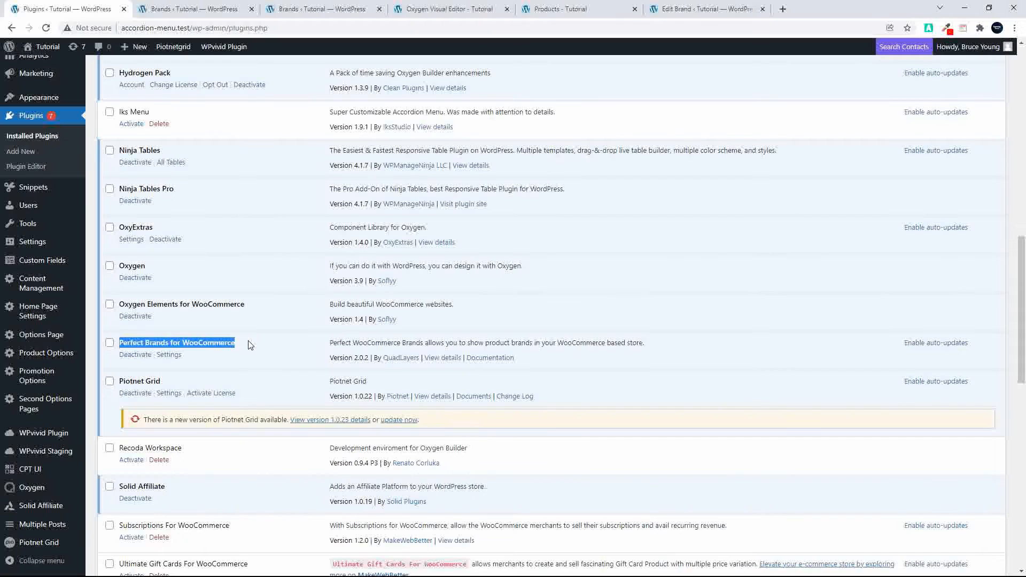
click(447, 358)
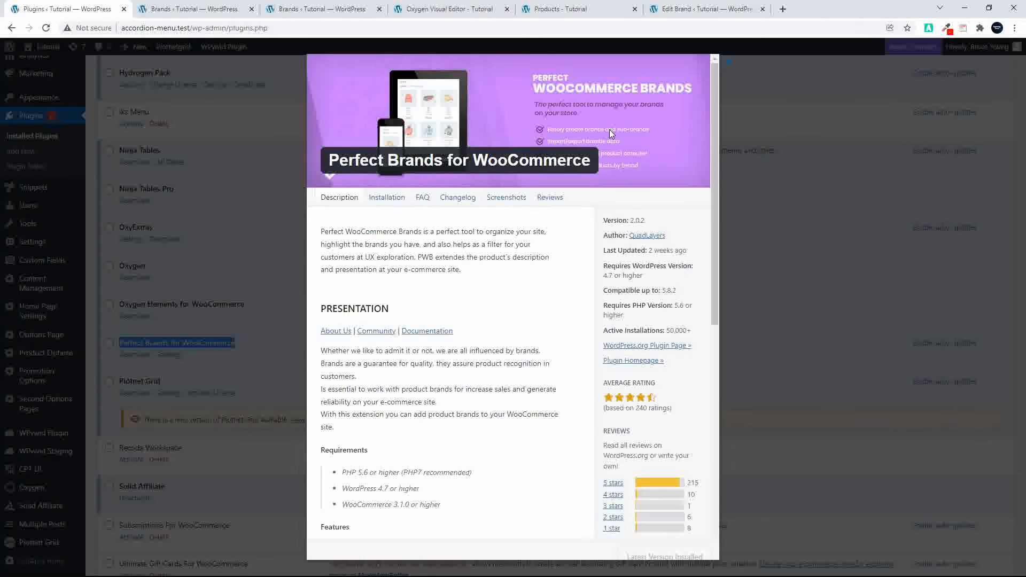
scroll(556, 198, down, 3)
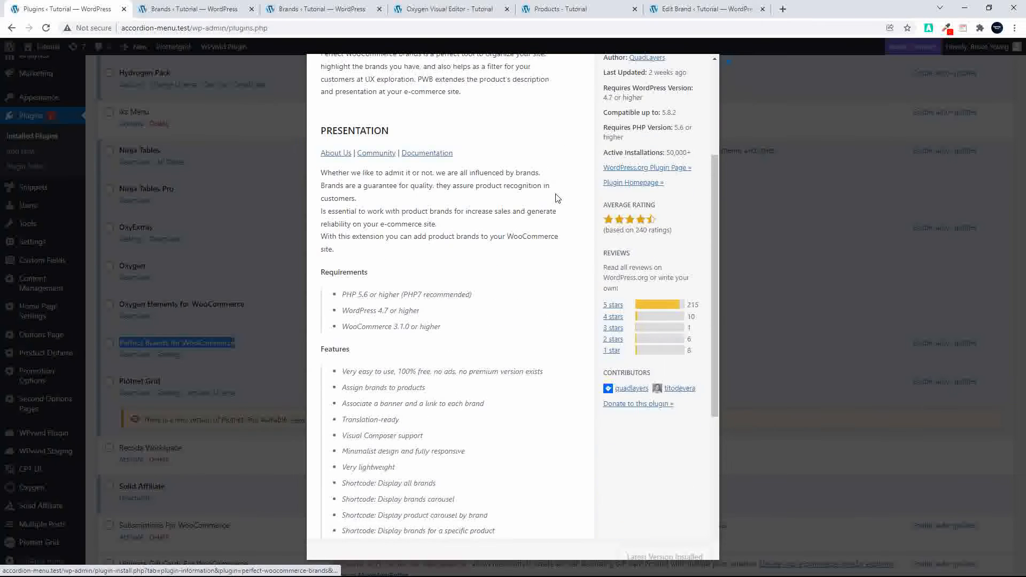
scroll(556, 198, down, 4)
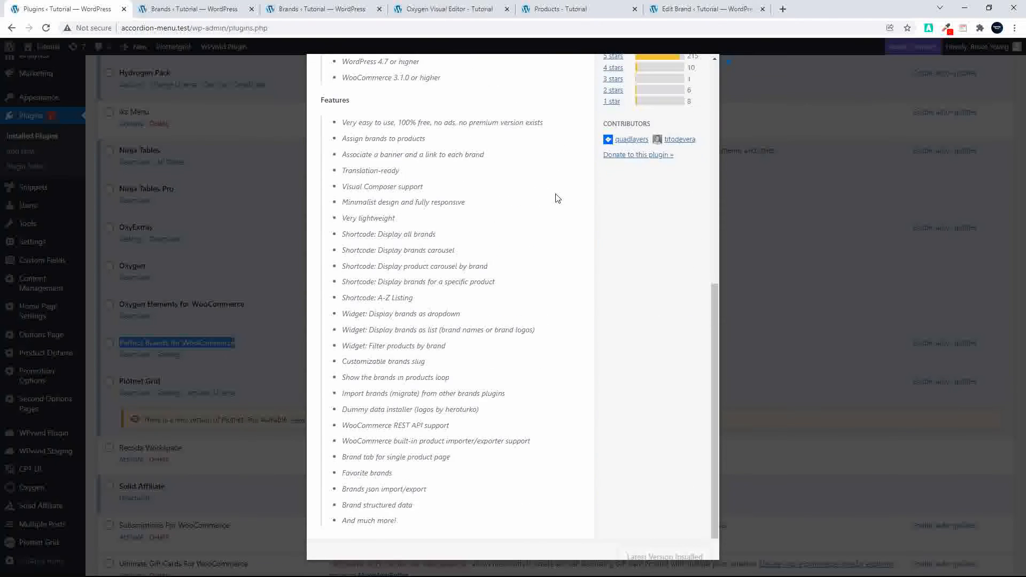
scroll(557, 199, up, 7)
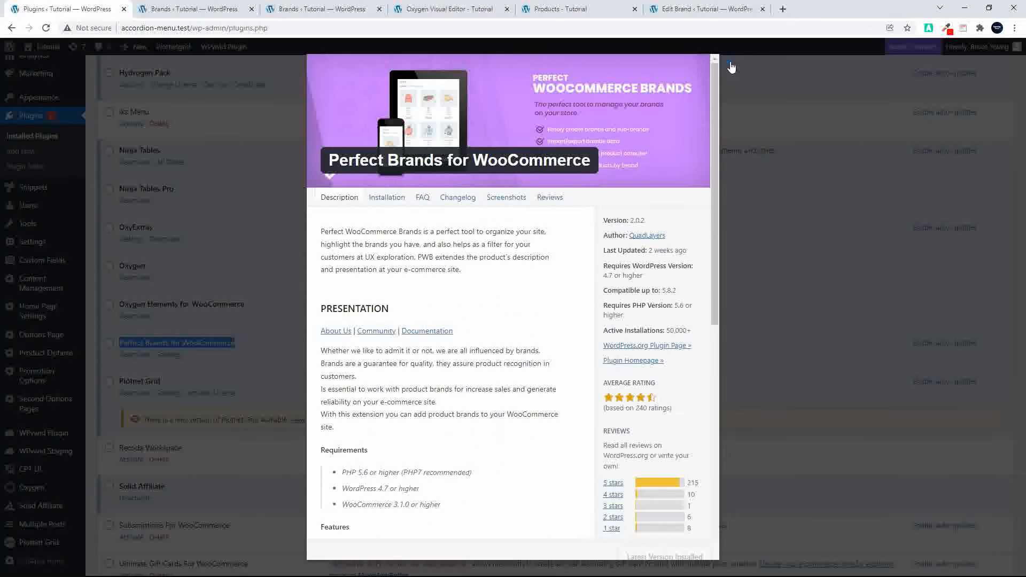
click(731, 66)
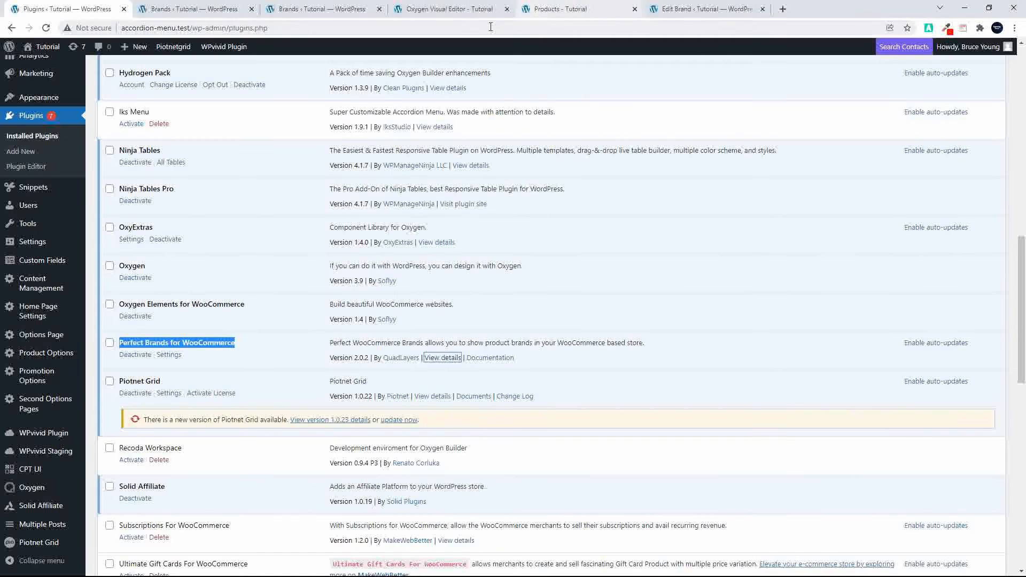
Go back to the Shop page and examine the brand names under the products and the sidebar's brand widgets.
click(470, 9)
click(573, 11)
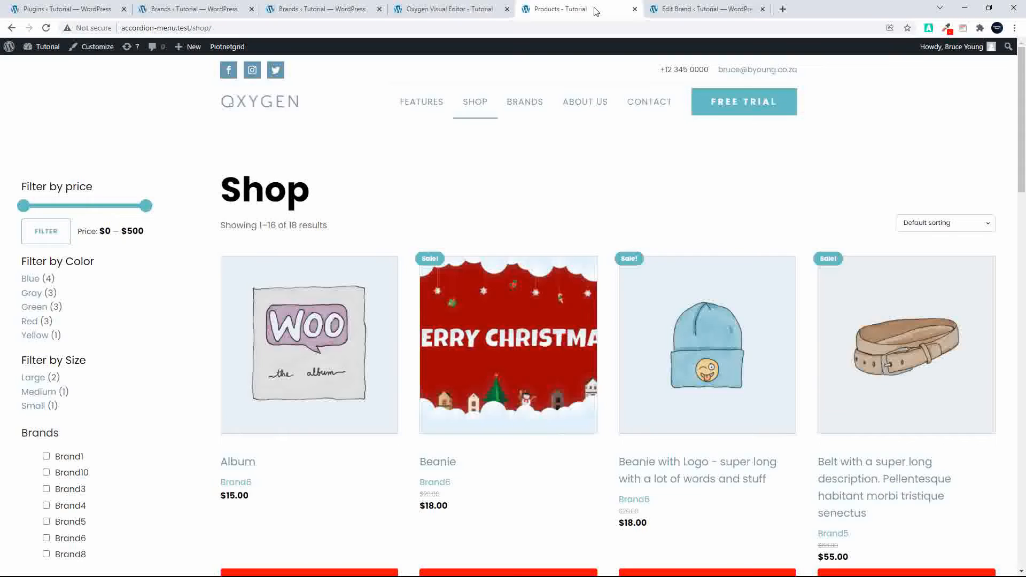
scroll(625, 203, down, 7)
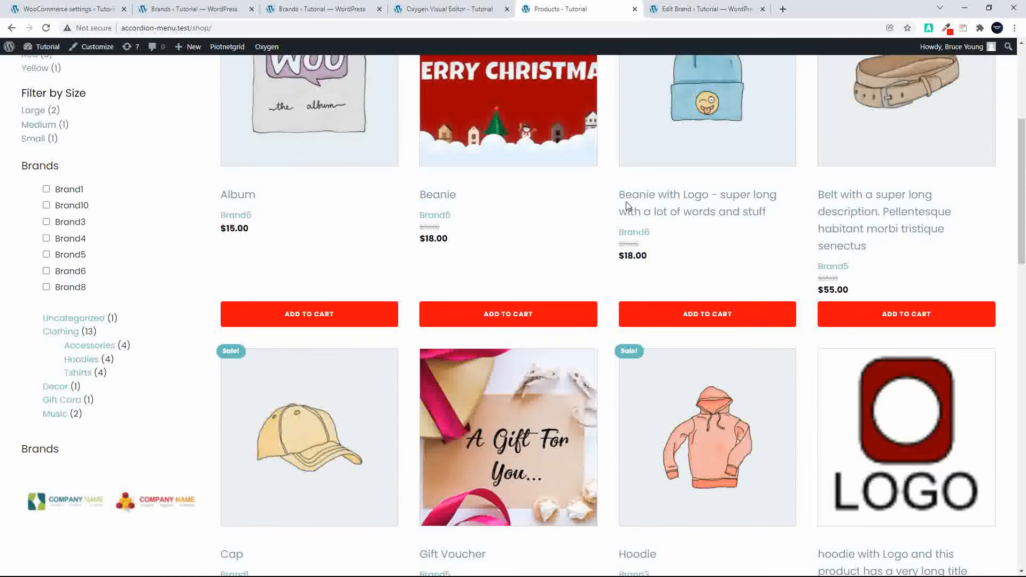
scroll(625, 206, down, 6)
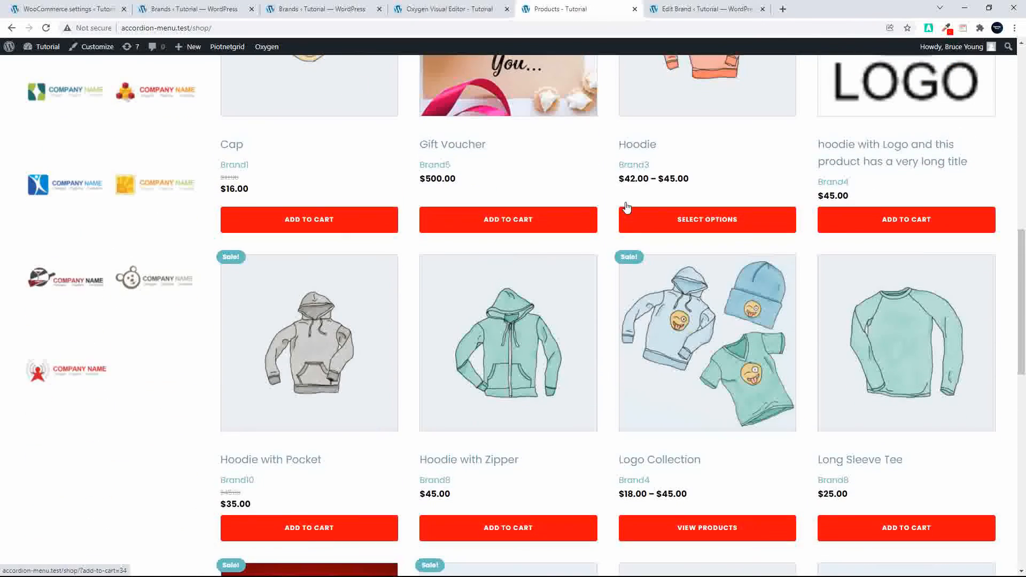
scroll(627, 206, up, 13)
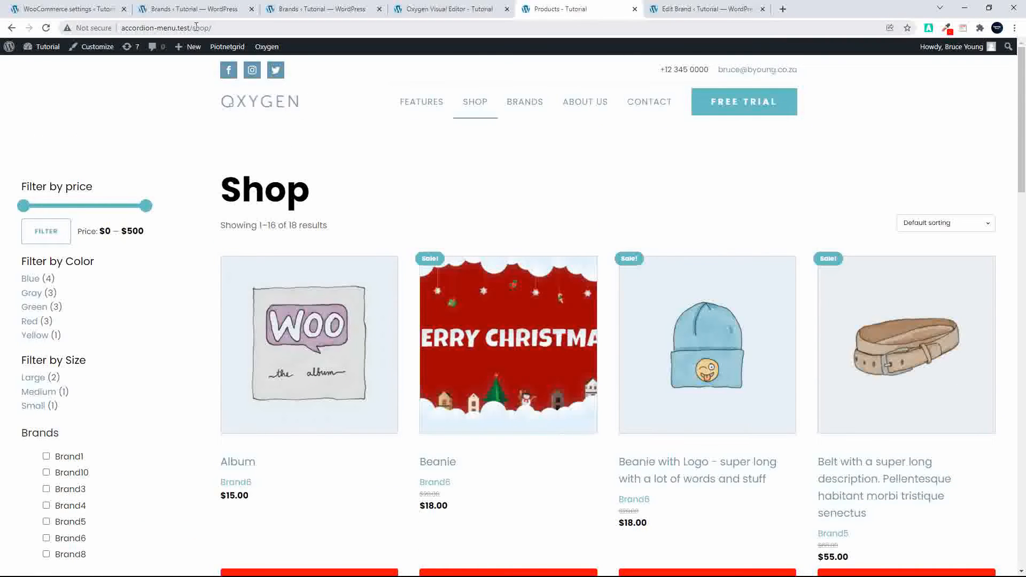
Open the site's home page and examine the brand logo carousel and the products listed below it.
drag(193, 27, 308, 26)
key(BackSpace)
key(Return)
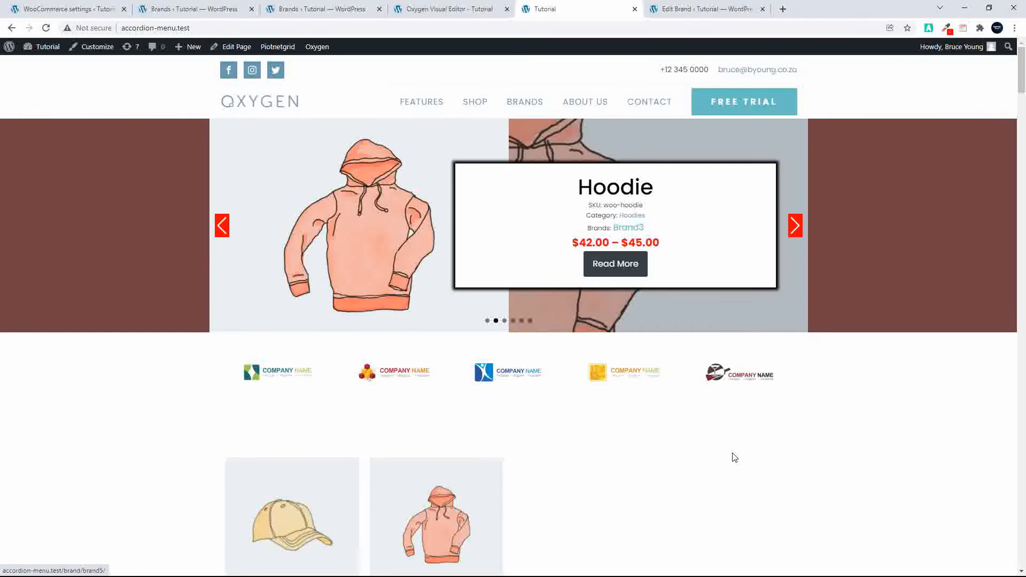
scroll(734, 457, down, 3)
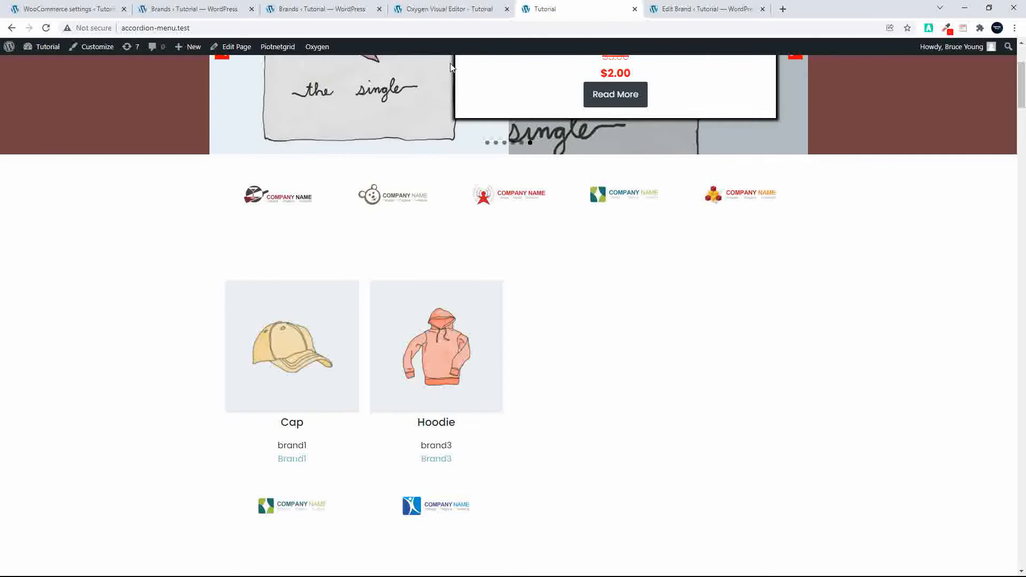
Switch to the Oxygen editor, open the product repeater's advanced query, and examine its tax_query on the pwb-brand taxonomy.
click(450, 9)
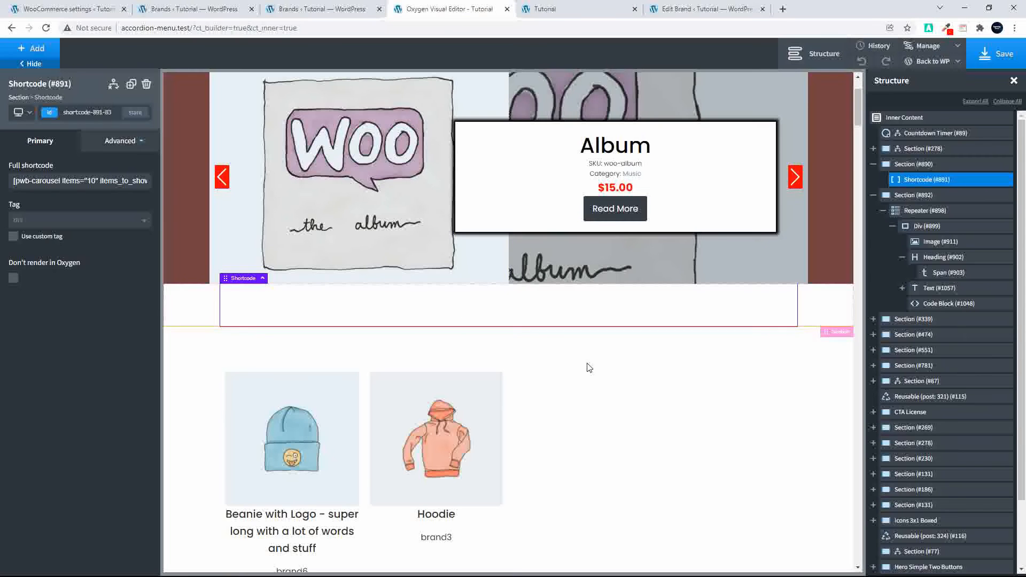
scroll(594, 387, down, 3)
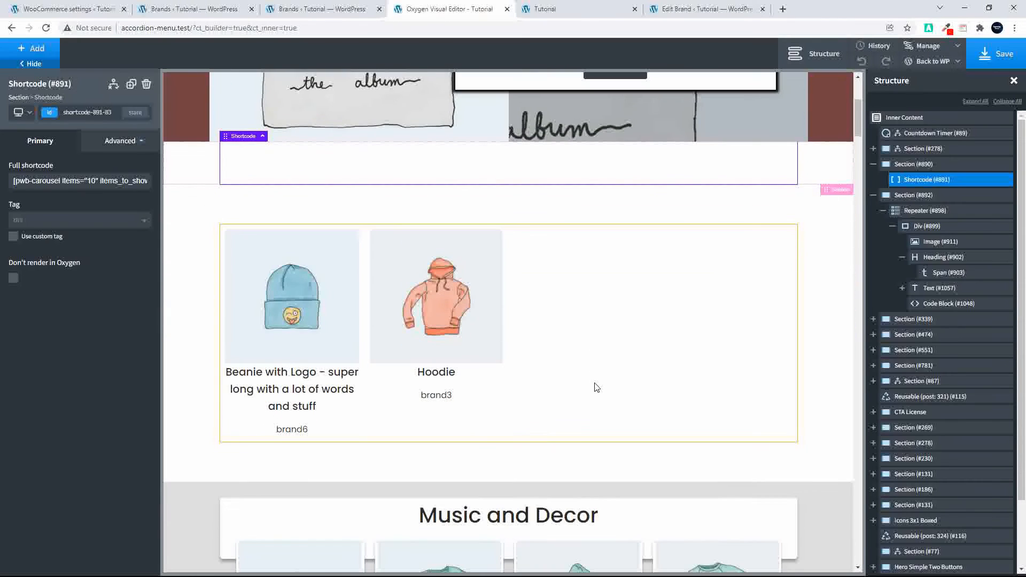
click(287, 317)
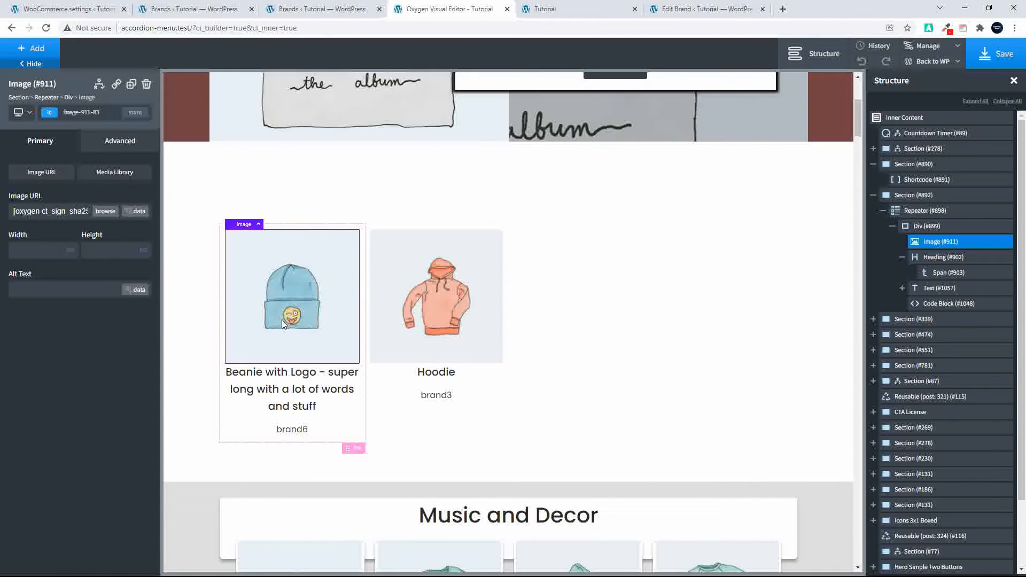
click(920, 211)
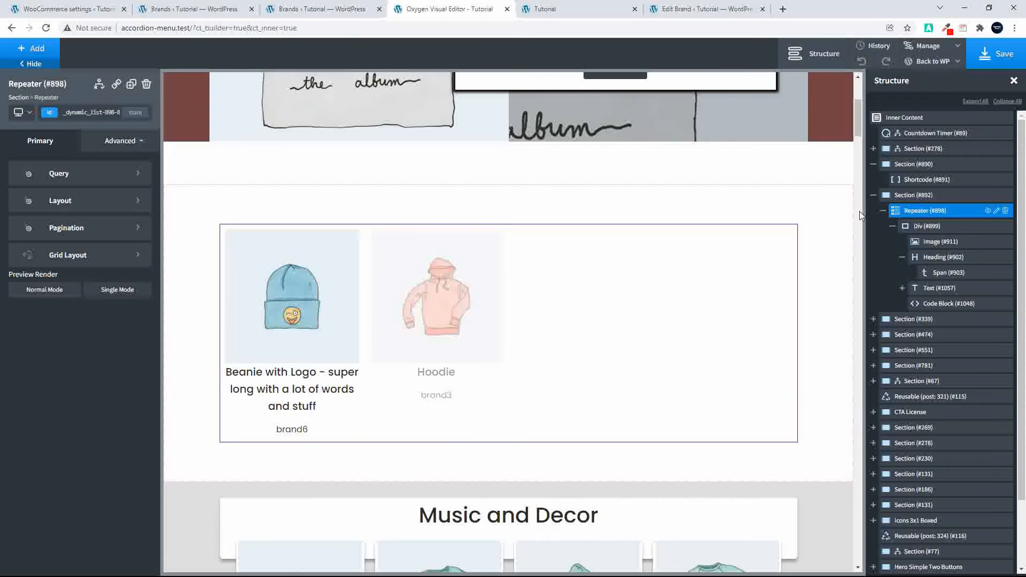
click(95, 176)
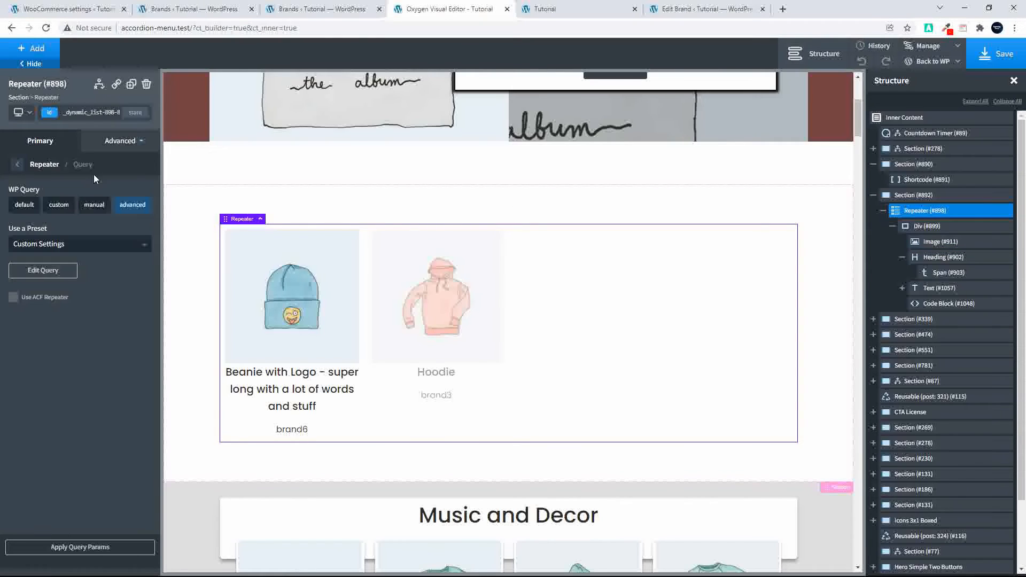
click(40, 271)
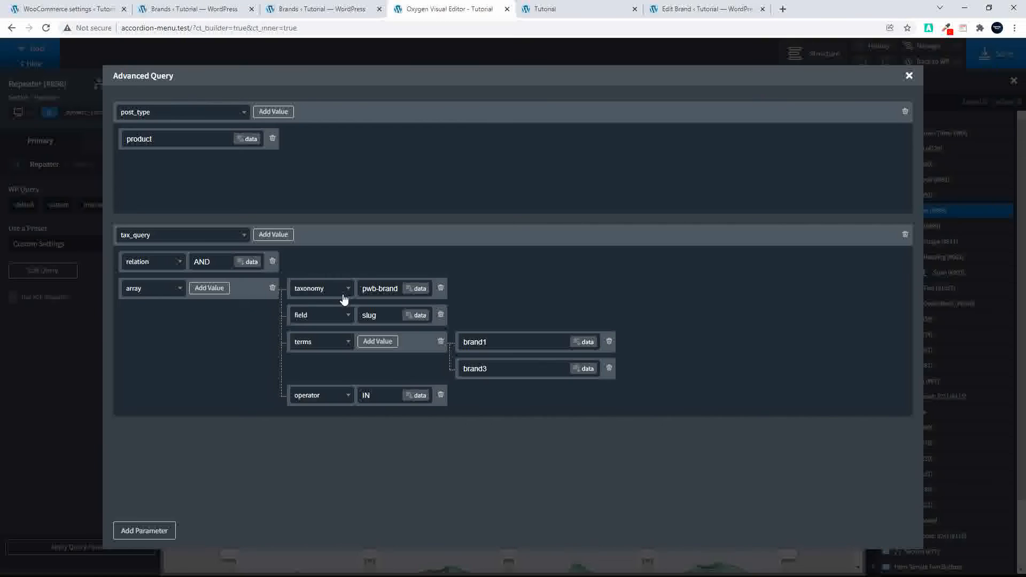
drag(363, 289, 399, 289)
click(379, 289)
Check the home page's repeater products, add brand6 to the terms of the repeater's brand query, and save the page.
click(576, 11)
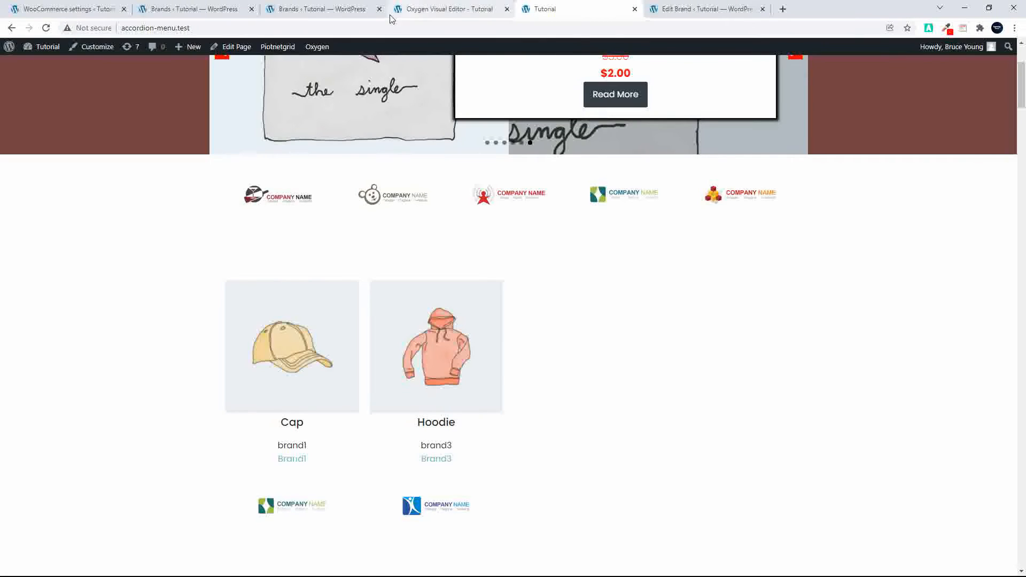
click(432, 9)
click(377, 343)
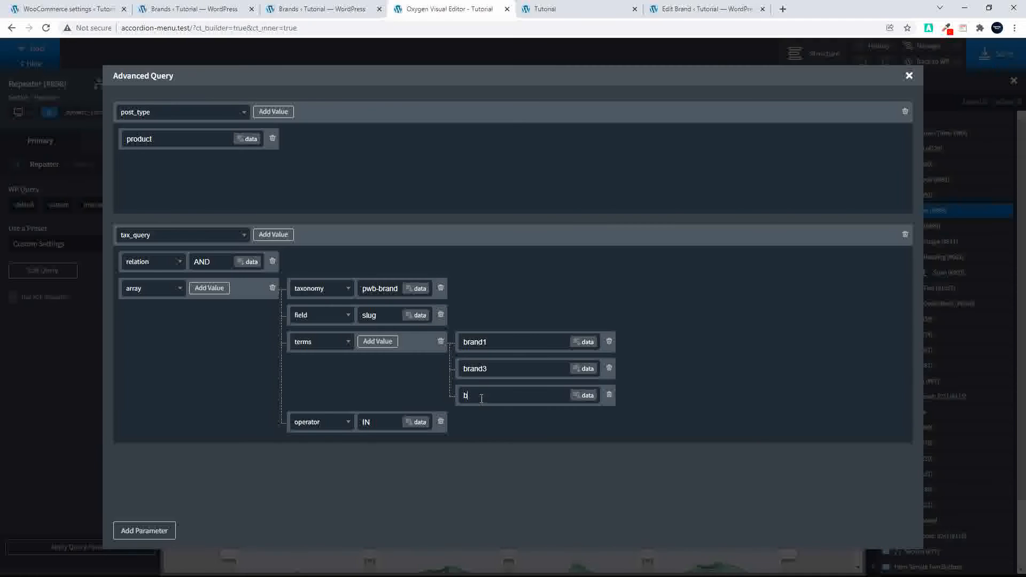
text(brand6)
click(908, 76)
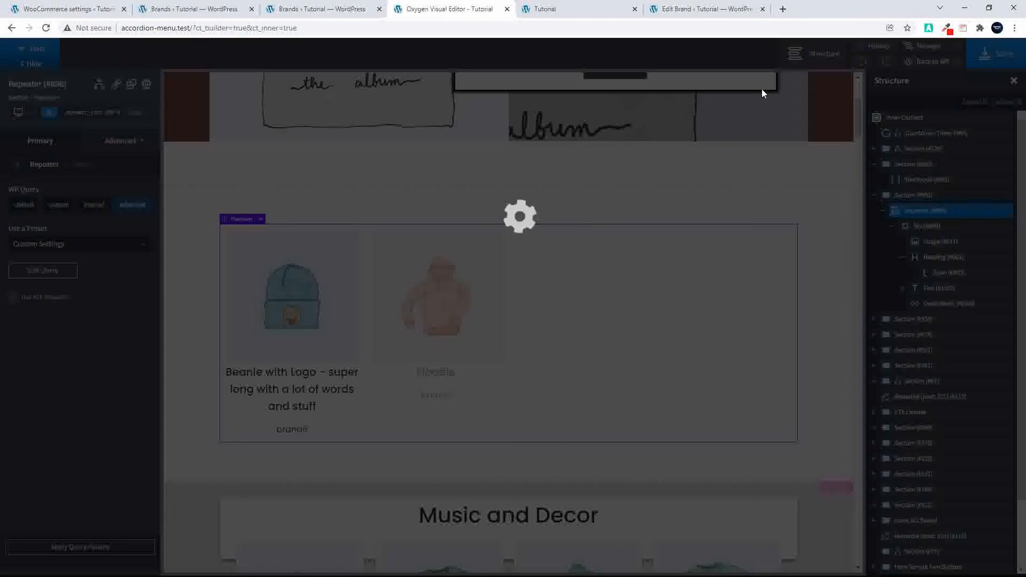
Reload the home page and examine the products, brand names, and brand logos that the repeater displays.
click(582, 11)
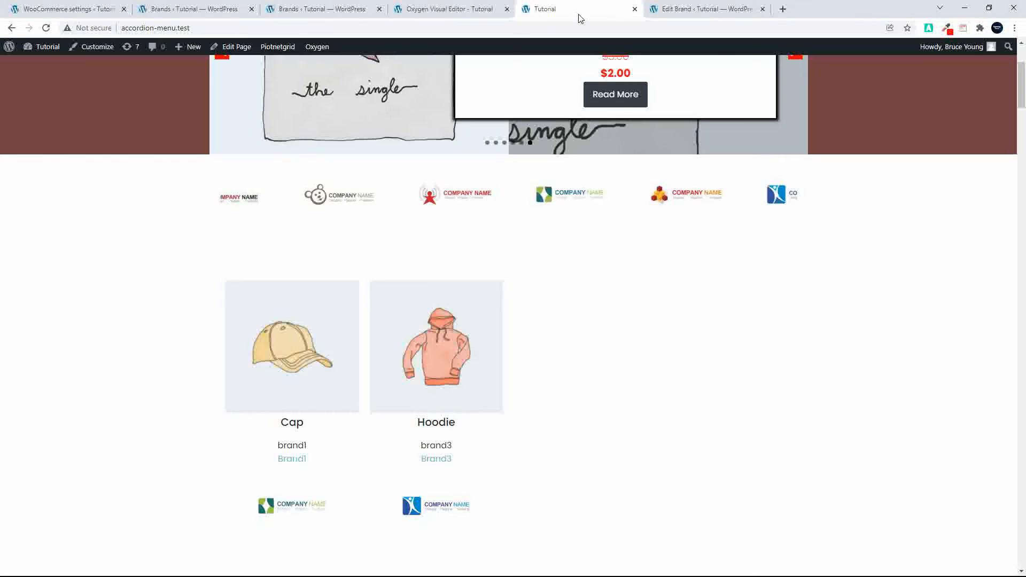
click(48, 29)
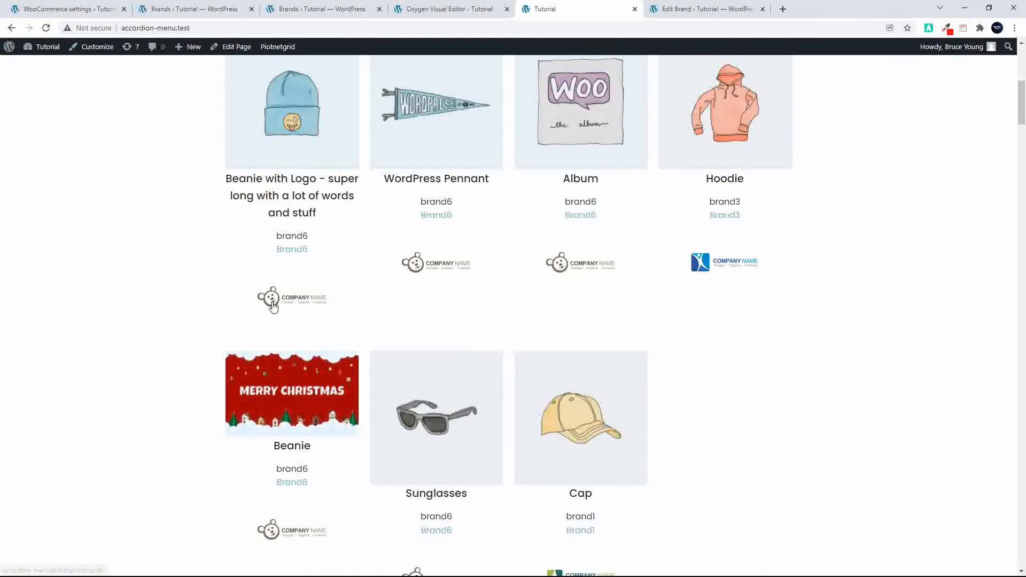
scroll(473, 428, down, 3)
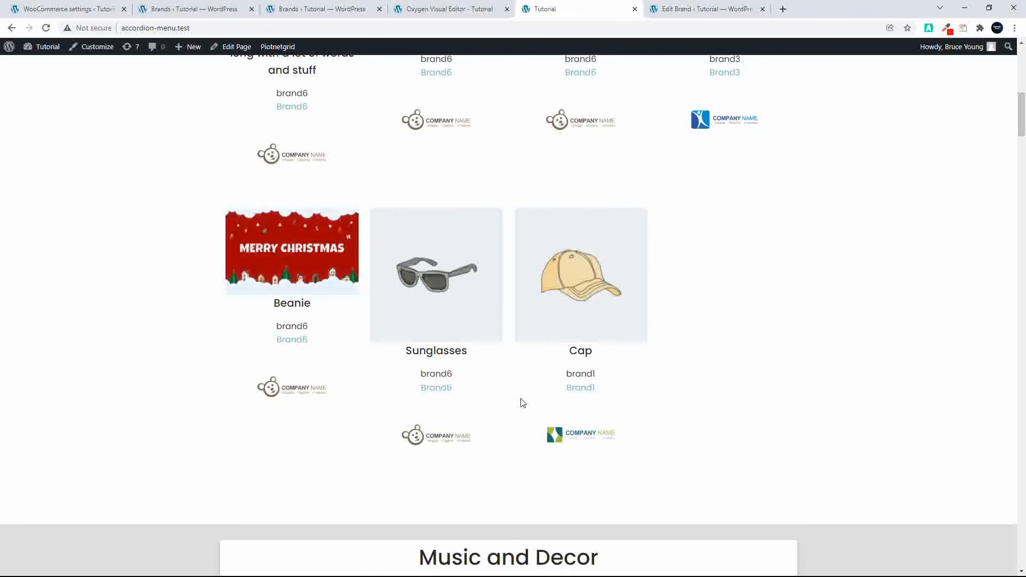
scroll(474, 391, up, 1)
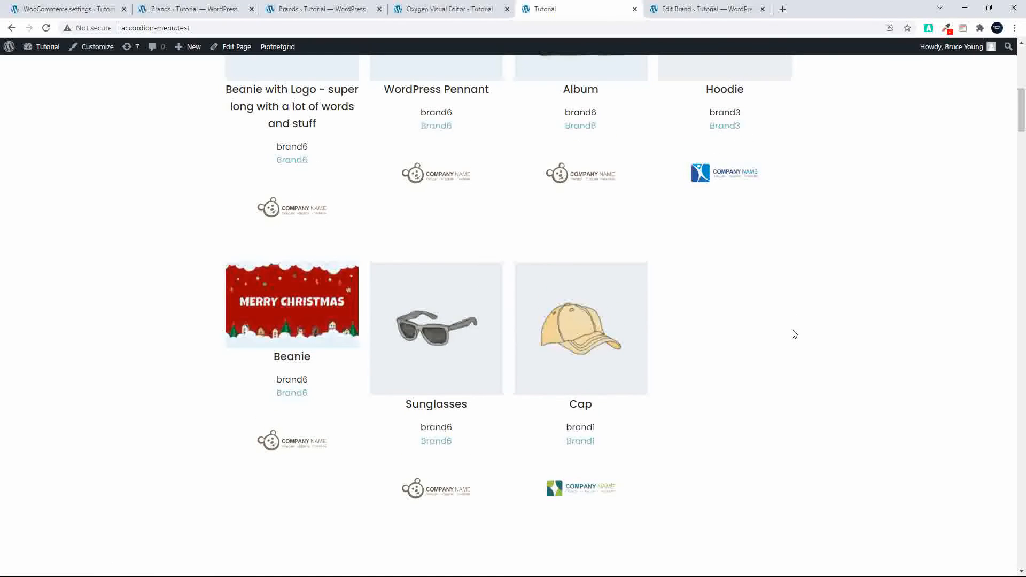
scroll(796, 327, down, 2)
scroll(793, 333, up, 3)
scroll(794, 334, up, 3)
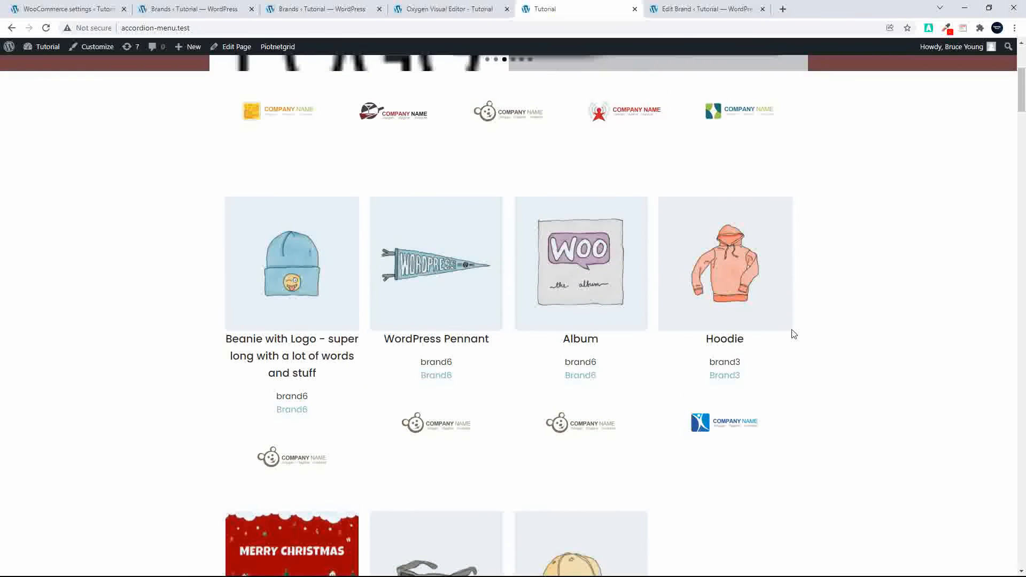
scroll(794, 334, down, 2)
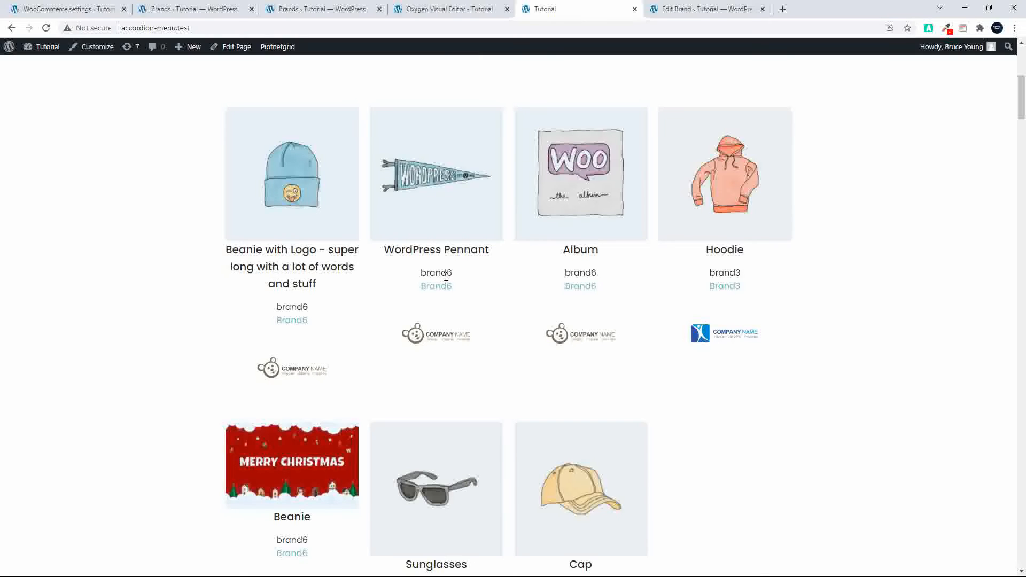
scroll(447, 320, up, 2)
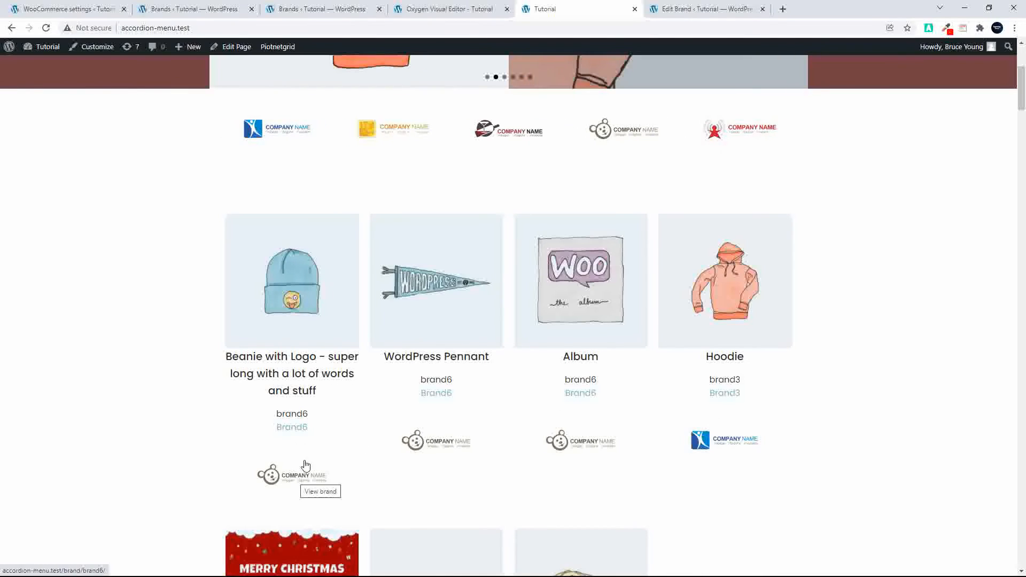
scroll(296, 450, up, 1)
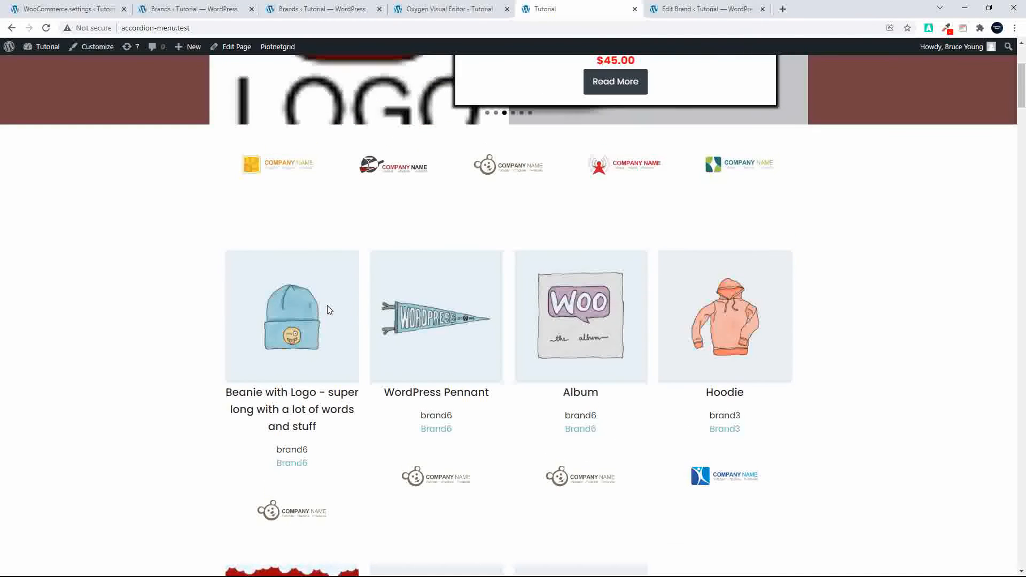
Switch to the Oxygen editor, open the PHP of the product repeater's code block, and examine the wp_get_post_terms call for pwb-brand.
click(439, 11)
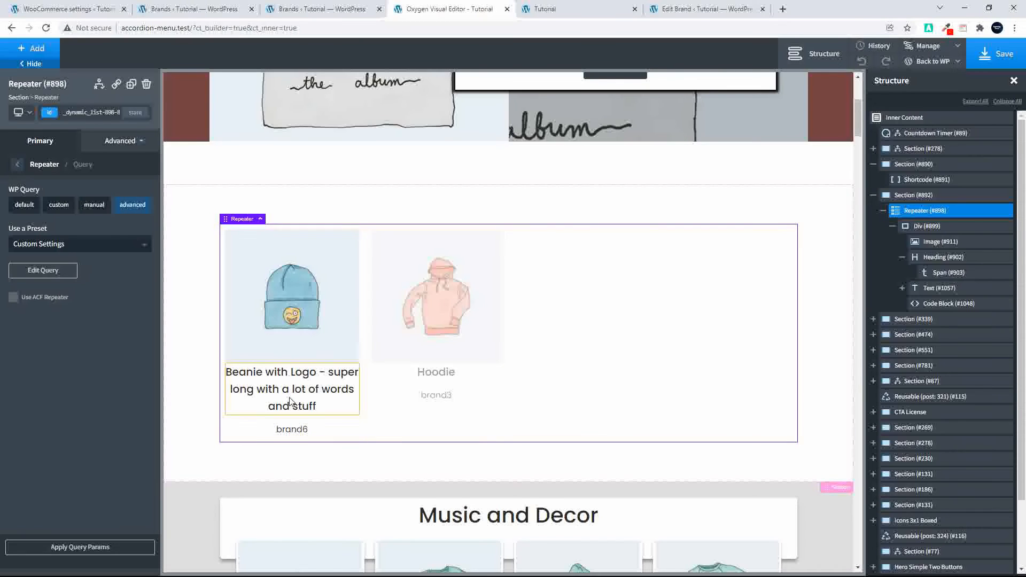
scroll(294, 433, down, 1)
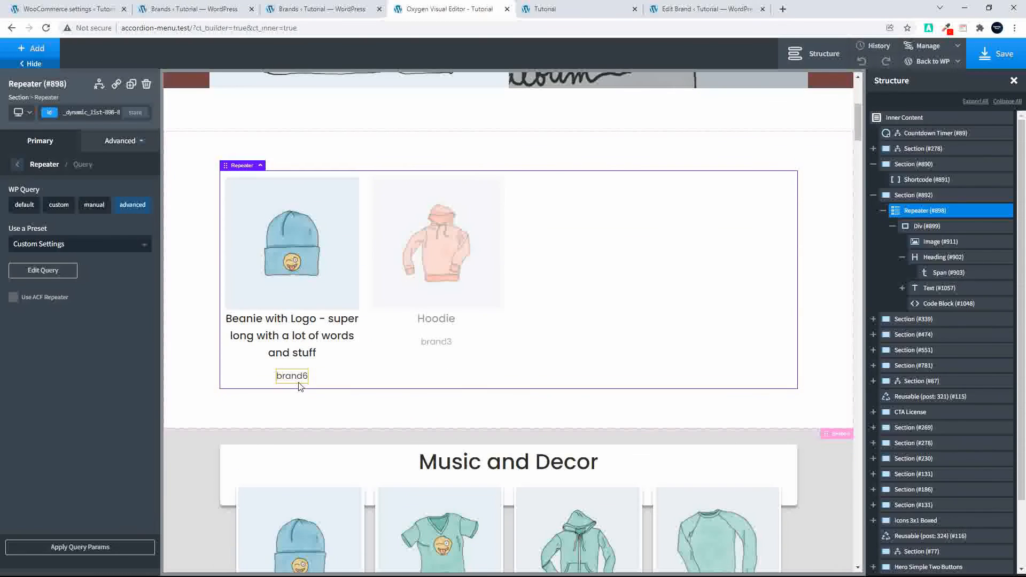
click(299, 382)
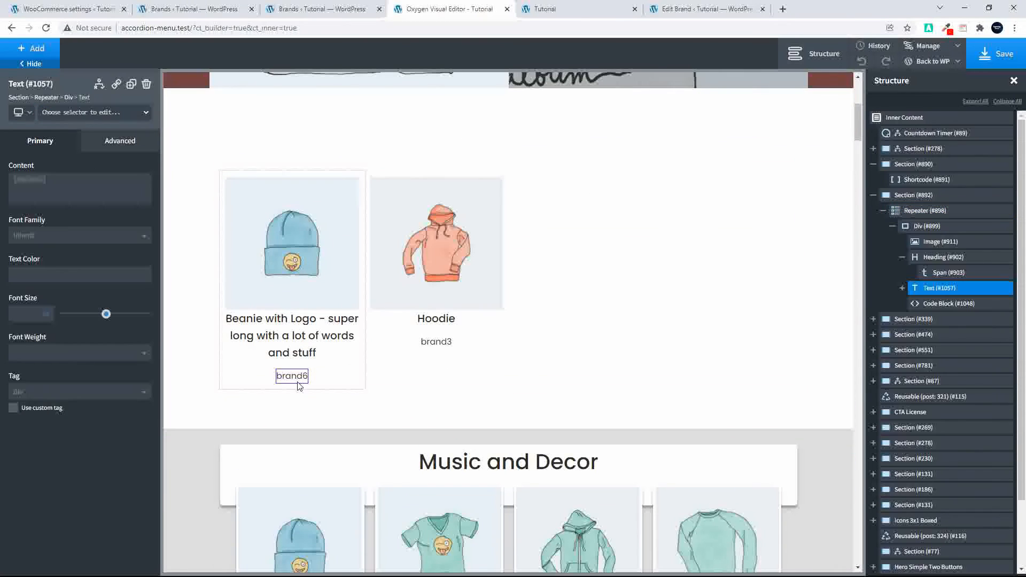
click(934, 304)
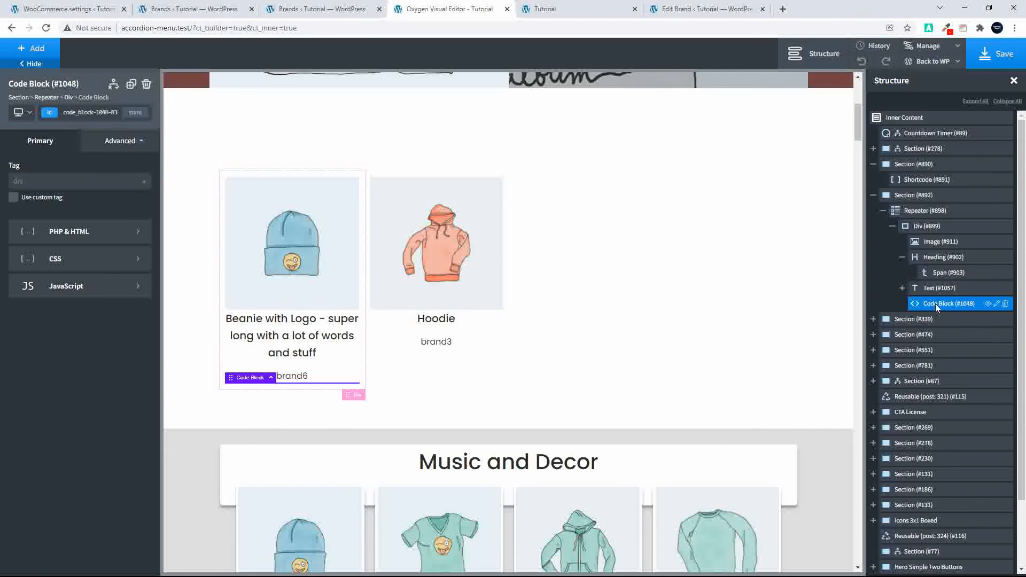
click(106, 237)
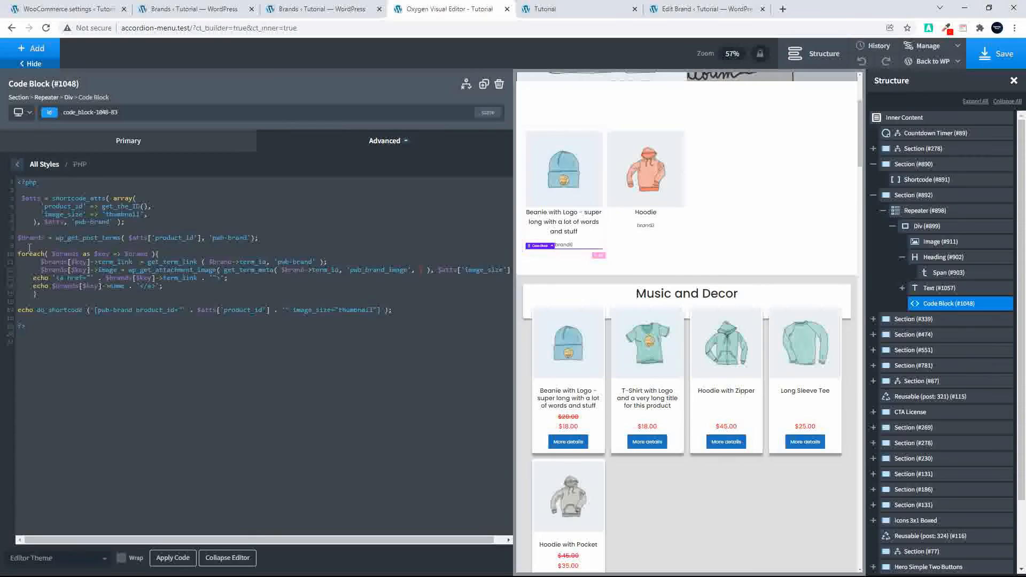
drag(53, 239, 119, 239)
scroll(125, 215, right, 1)
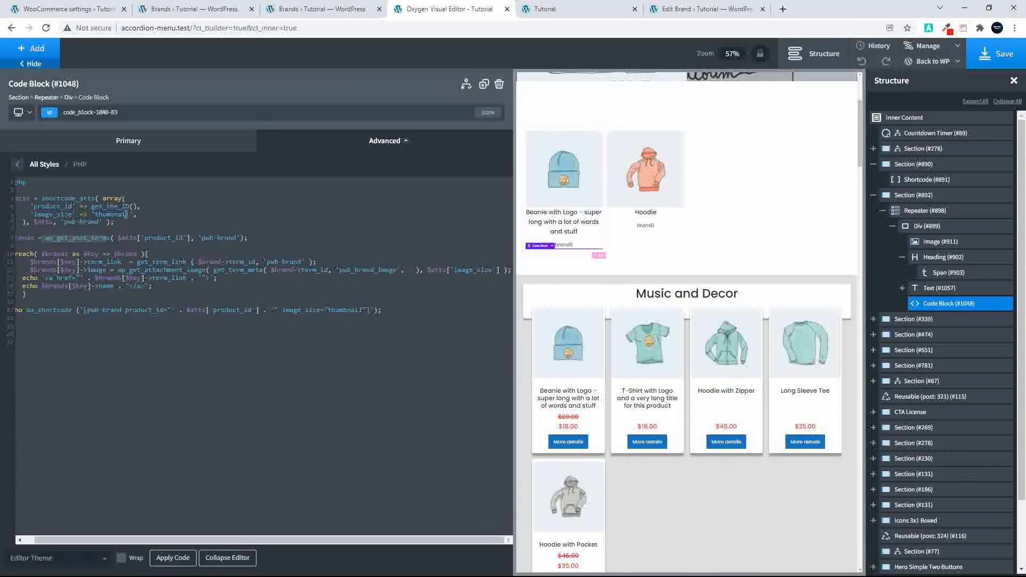
click(127, 222)
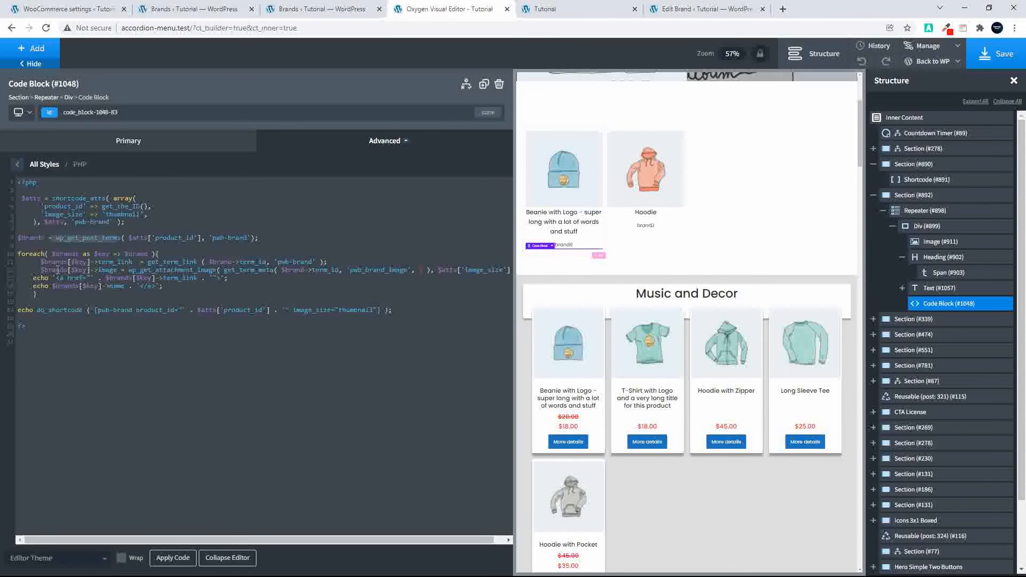
Examine the code block's foreach loop, which echoes each brand's link and name, and the pwb-brand shortcode below it.
scroll(109, 275, right, 1)
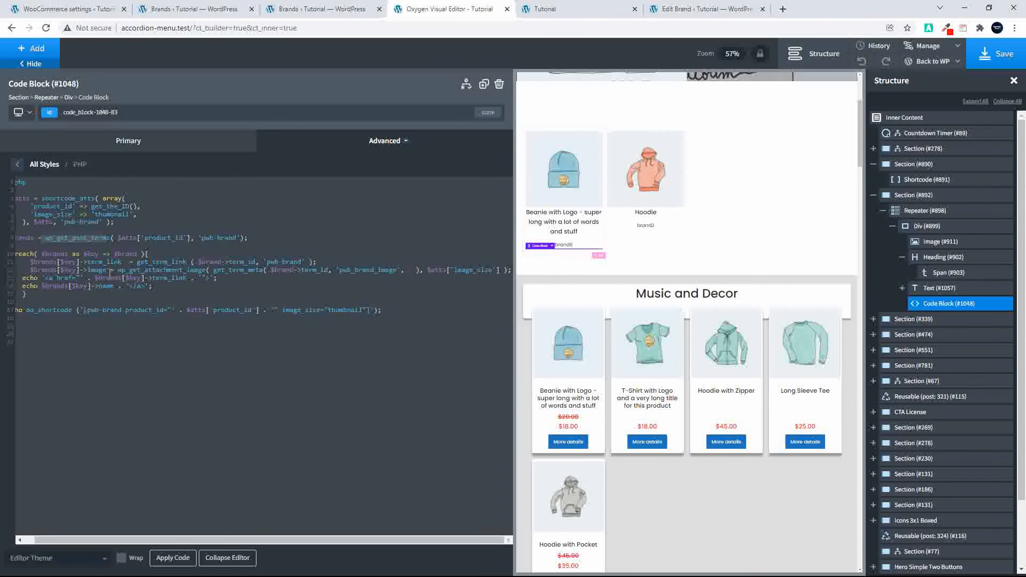
scroll(110, 273, left, 1)
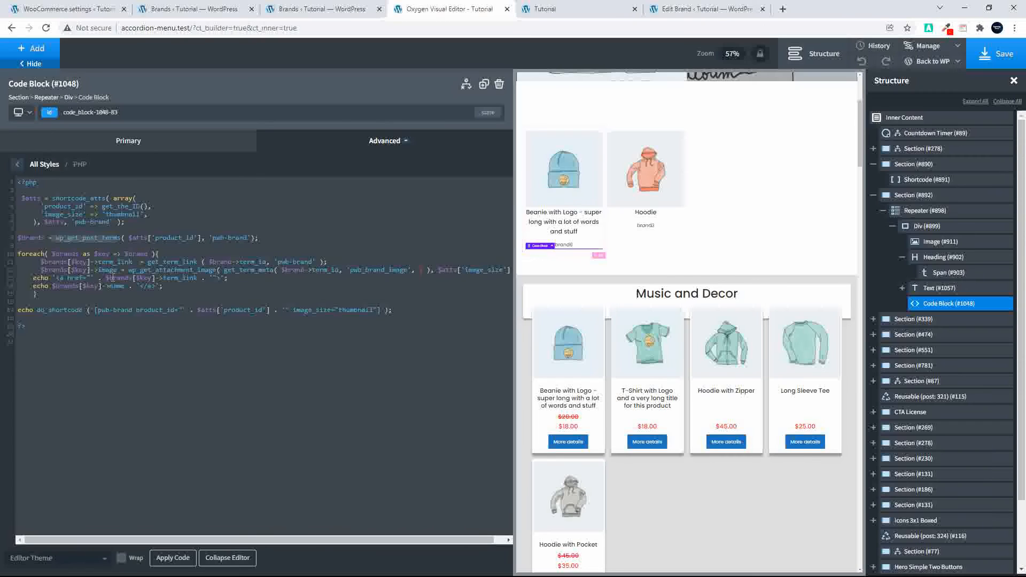
double_click(40, 278)
drag(67, 277, 234, 277)
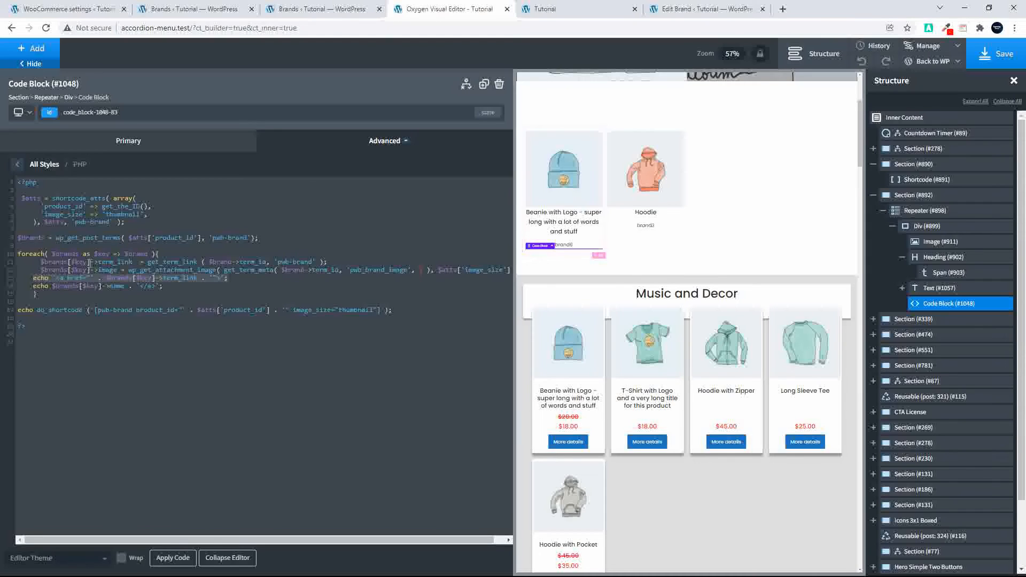
click(125, 279)
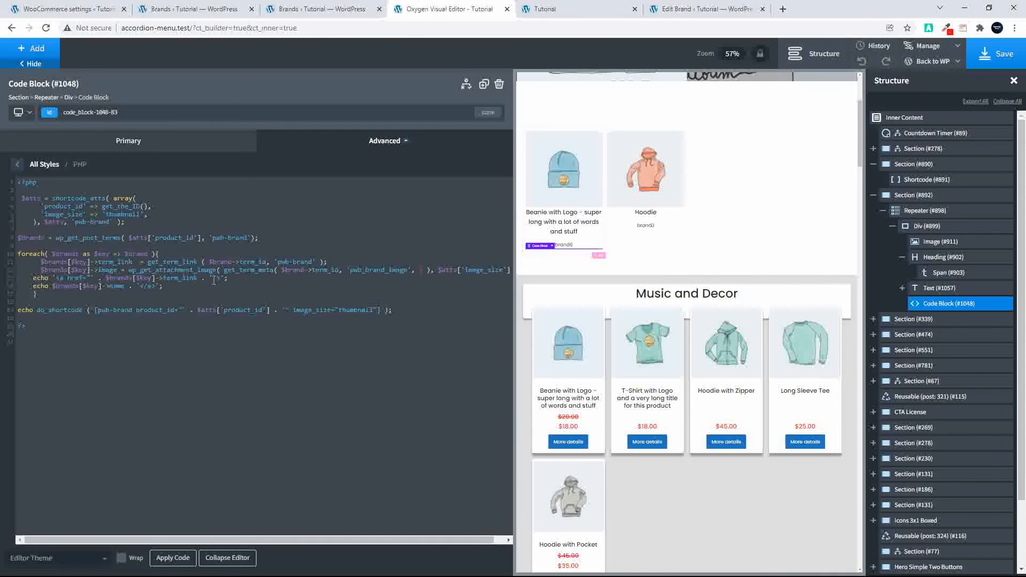
scroll(207, 281, right, 1)
scroll(117, 290, left, 1)
scroll(153, 311, right, 1)
scroll(129, 323, left, 1)
scroll(155, 287, right, 1)
scroll(96, 310, left, 1)
Switch to the home page and check the linked brand names and logos shown under the repeater's products.
click(578, 16)
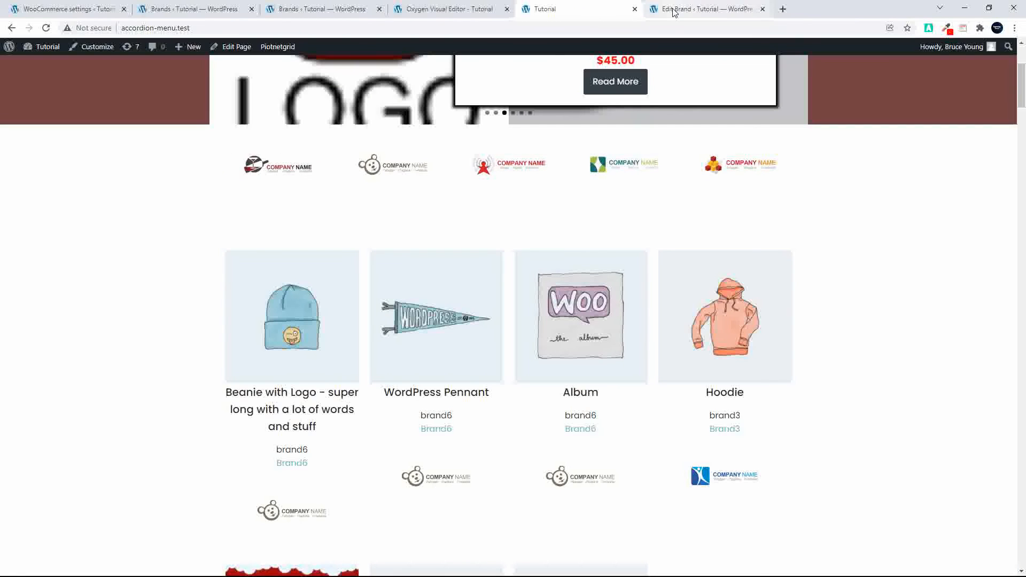
scroll(579, 304, down, 4)
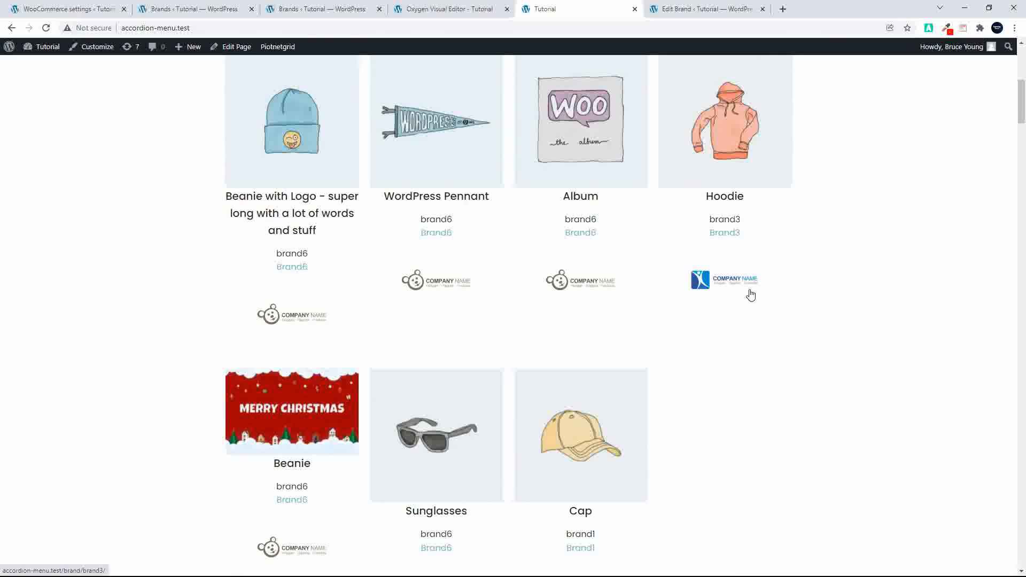
scroll(754, 302, down, 5)
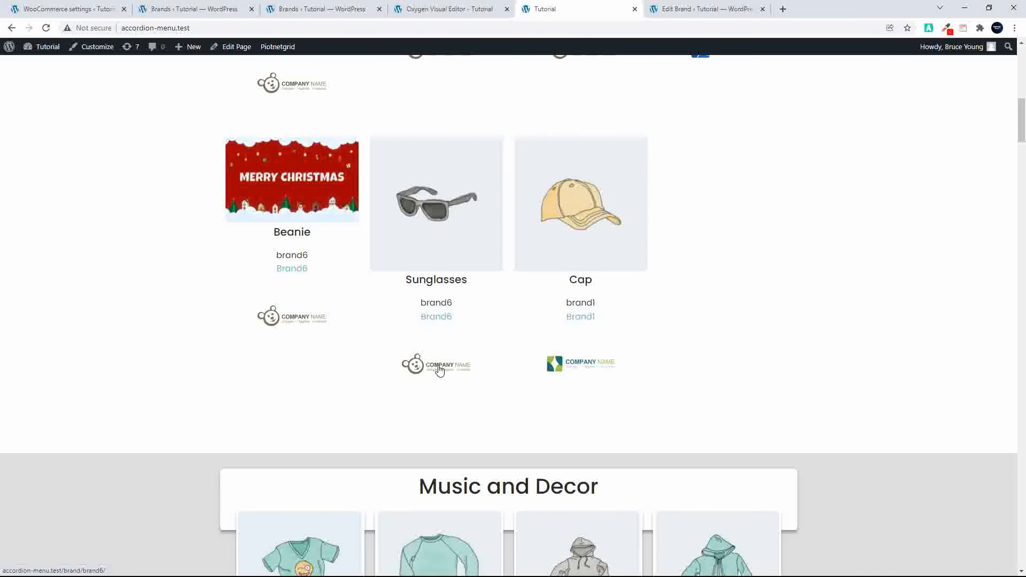
scroll(437, 367, up, 10)
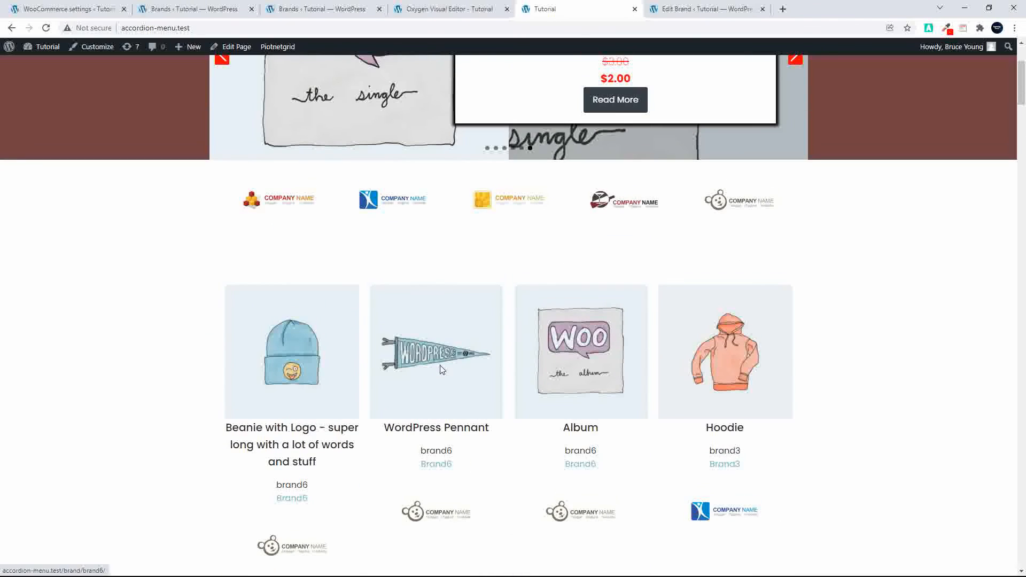
Return to the Oxygen editor, select the content of the repeater's brand text element for editing, and open its dynamic data options.
click(451, 9)
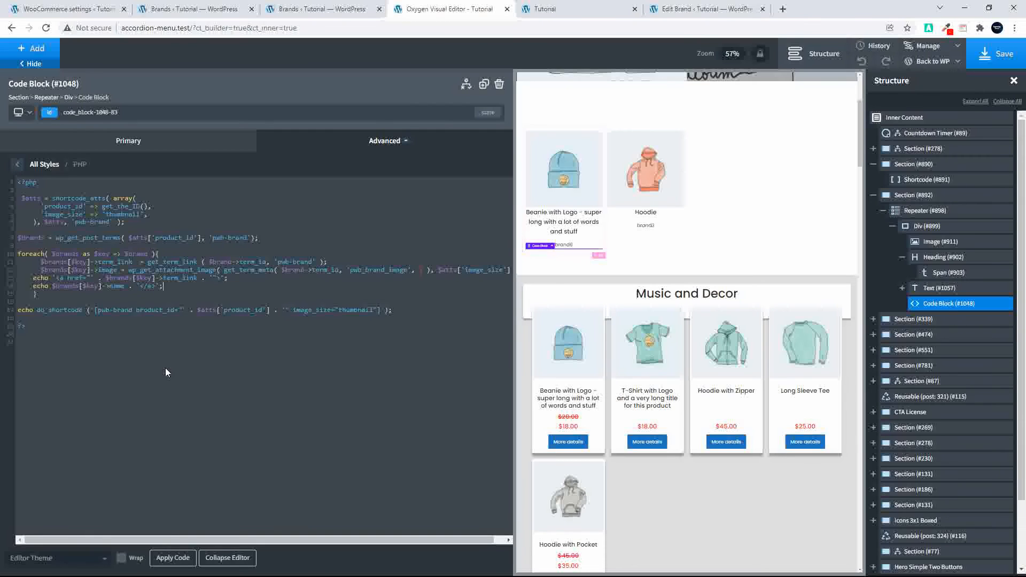
click(566, 248)
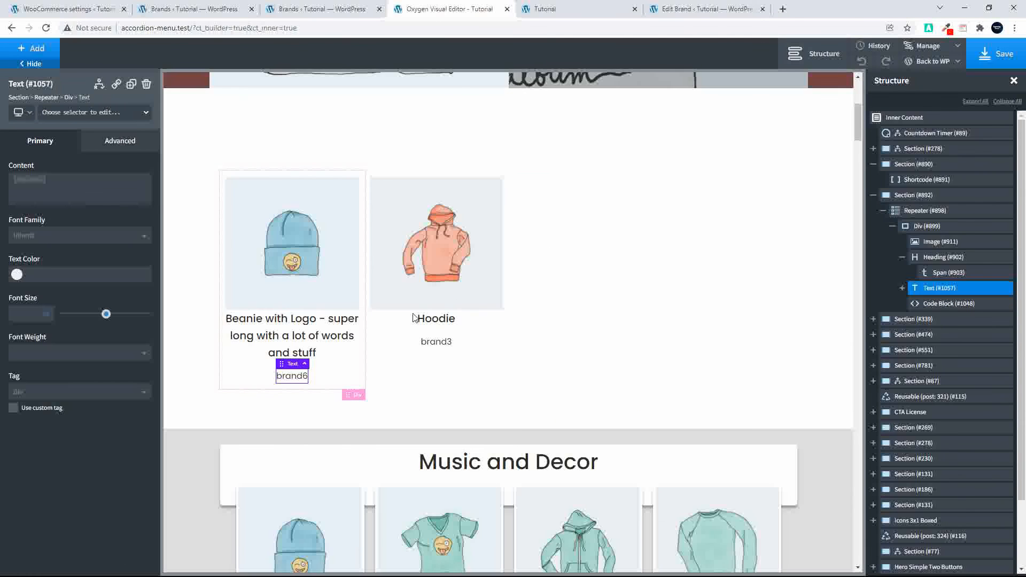
double_click(291, 377)
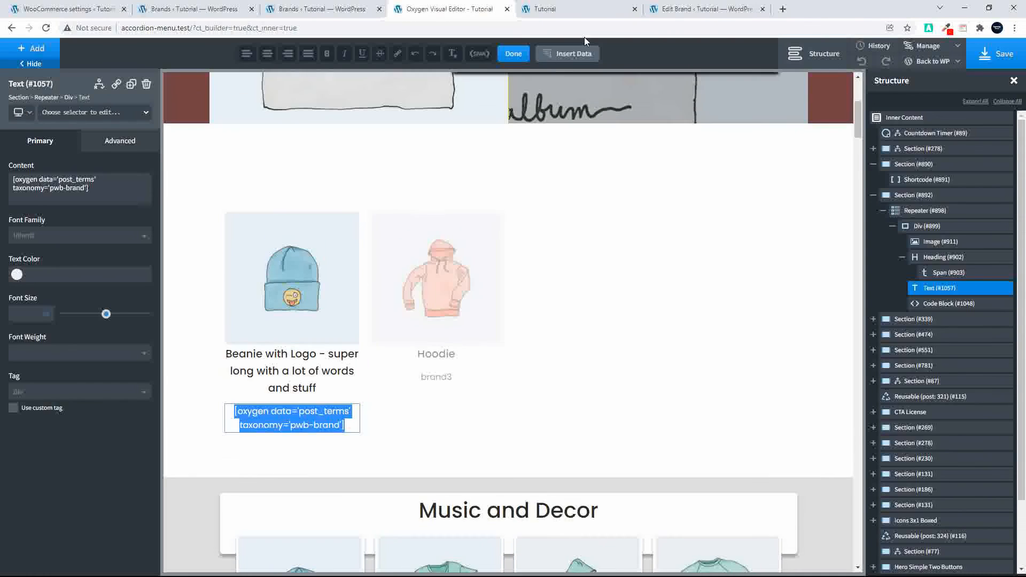
click(573, 58)
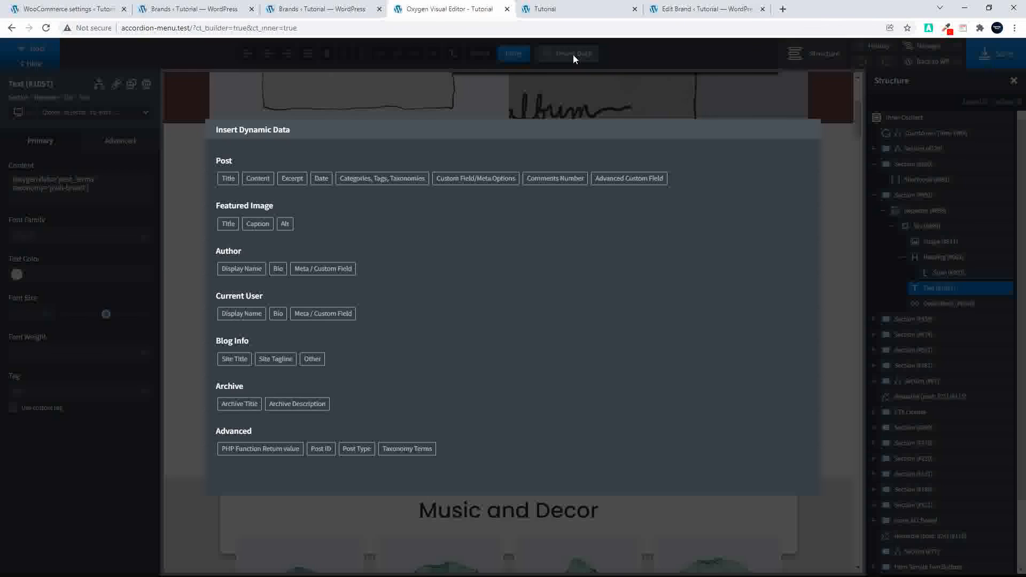
Insert Taxonomy Terms dynamic data for the pwb-brand taxonomy into the repeater's brand text and save the page.
click(407, 451)
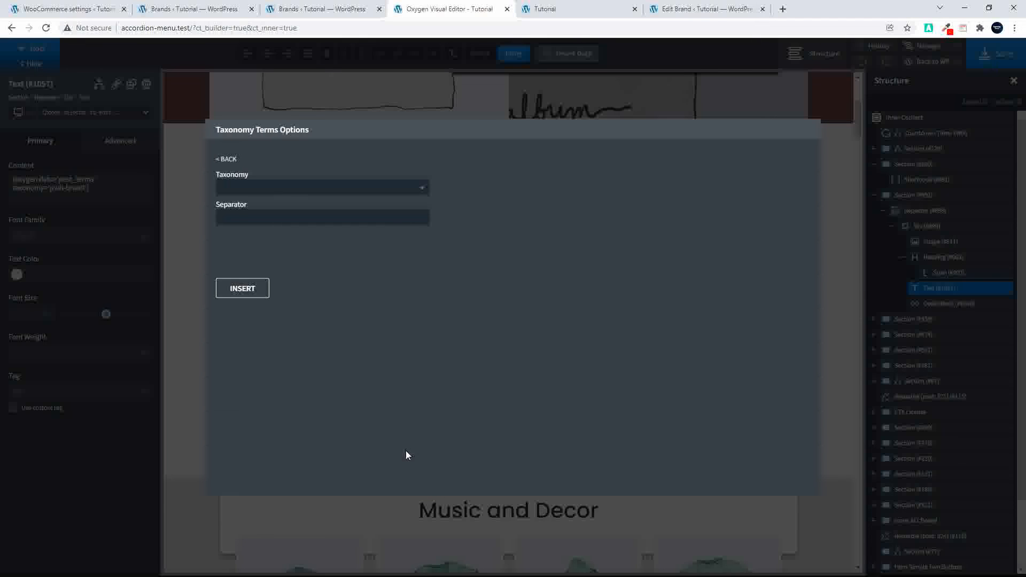
click(424, 190)
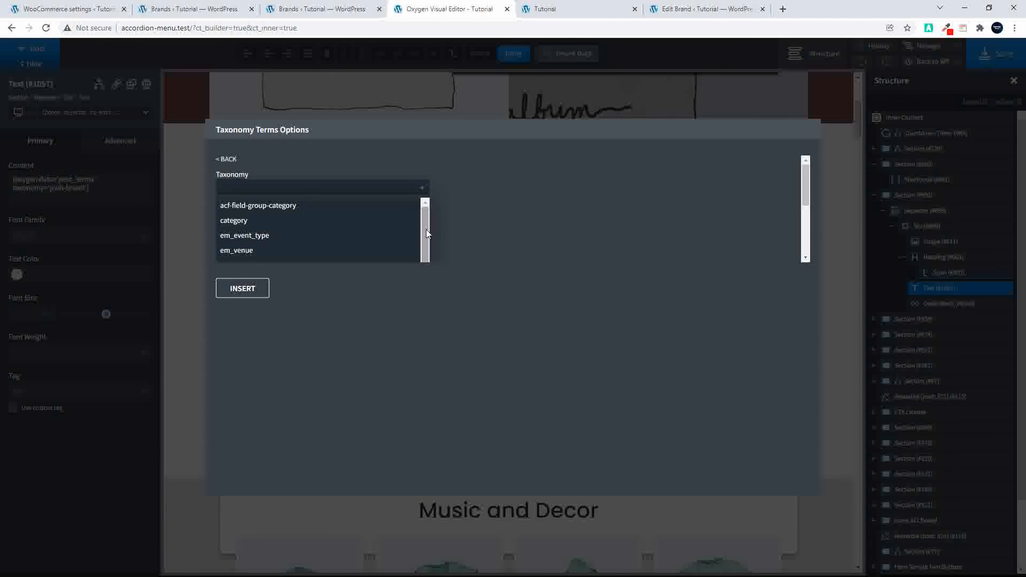
scroll(426, 234, down, 3)
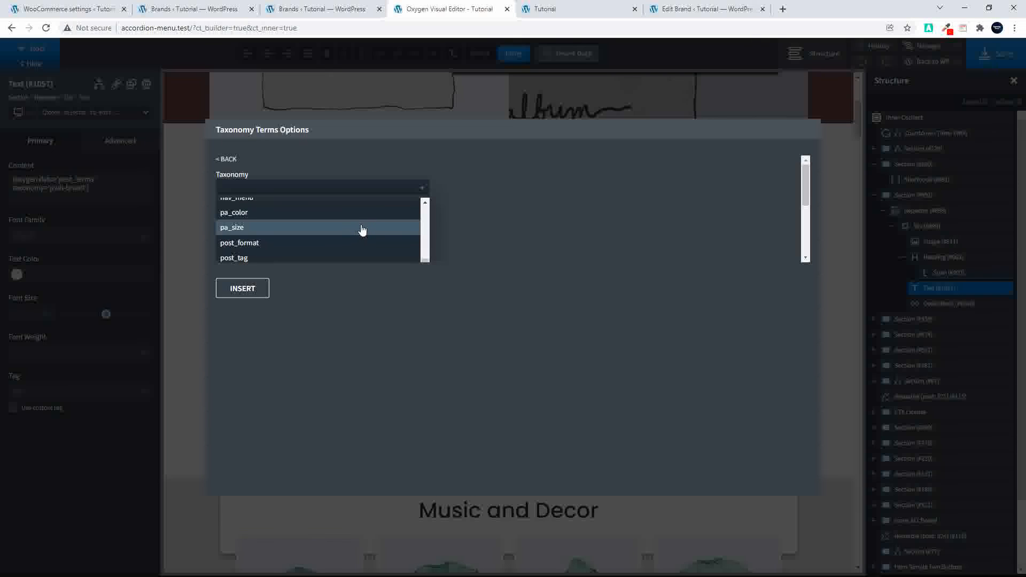
click(425, 203)
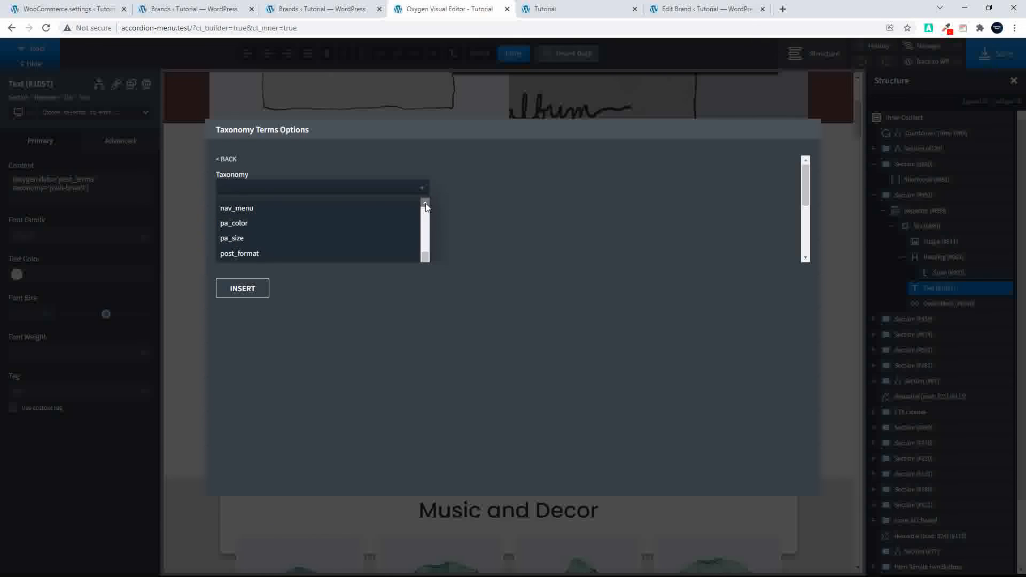
click(425, 203)
click(425, 203)
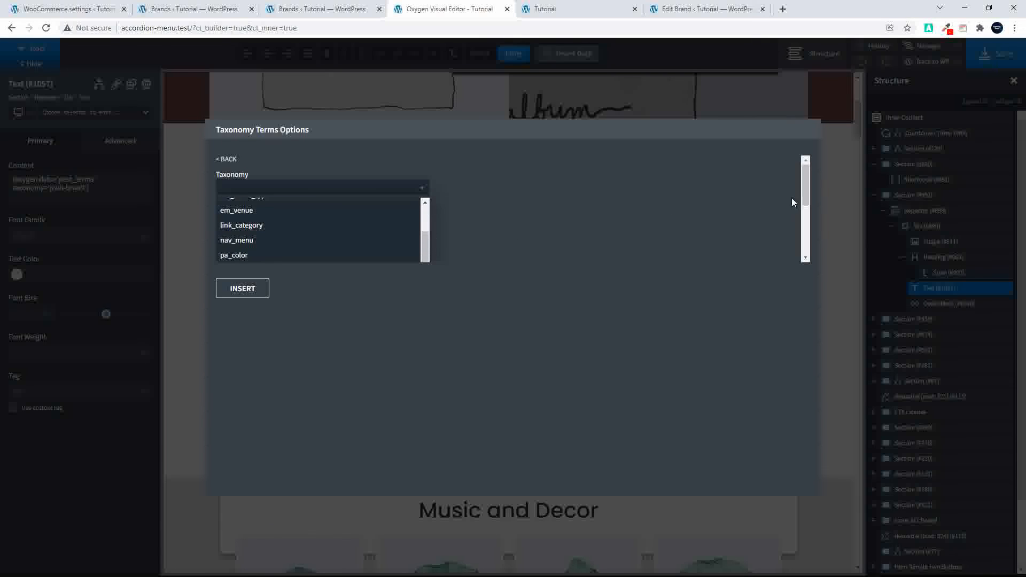
scroll(793, 201, down, 5)
scroll(347, 226, down, 1)
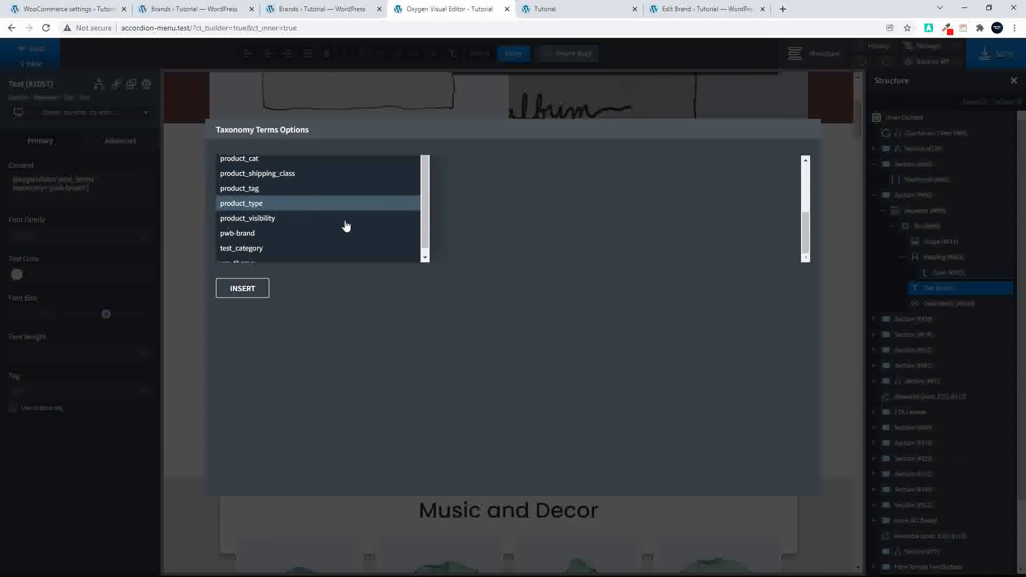
scroll(346, 226, down, 1)
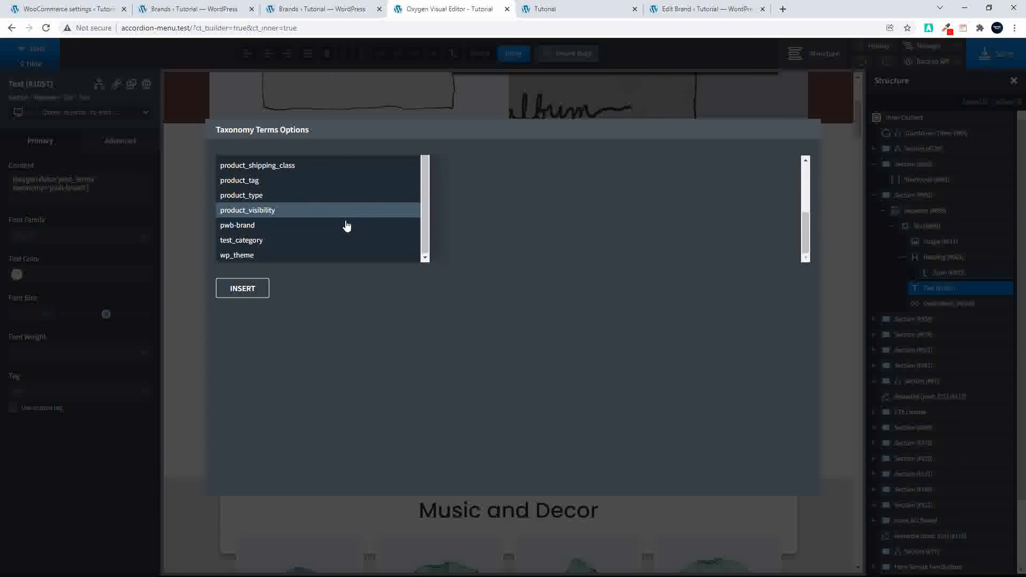
click(245, 227)
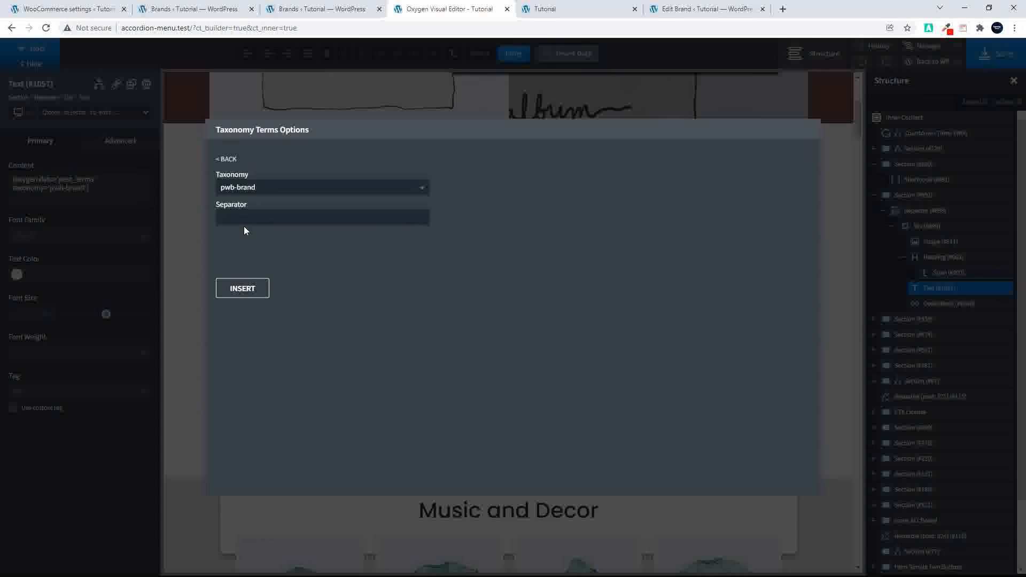
click(243, 290)
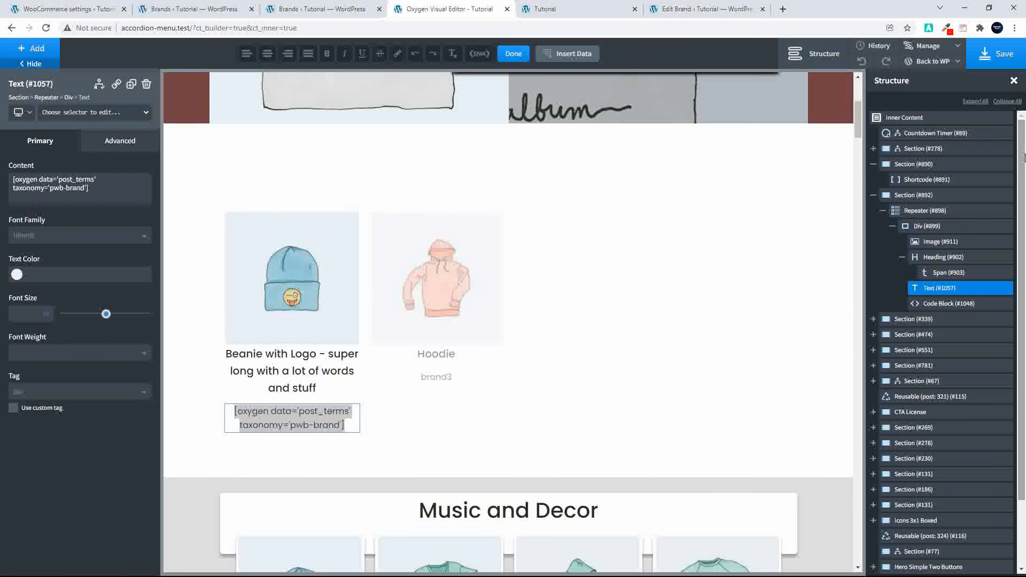
click(992, 60)
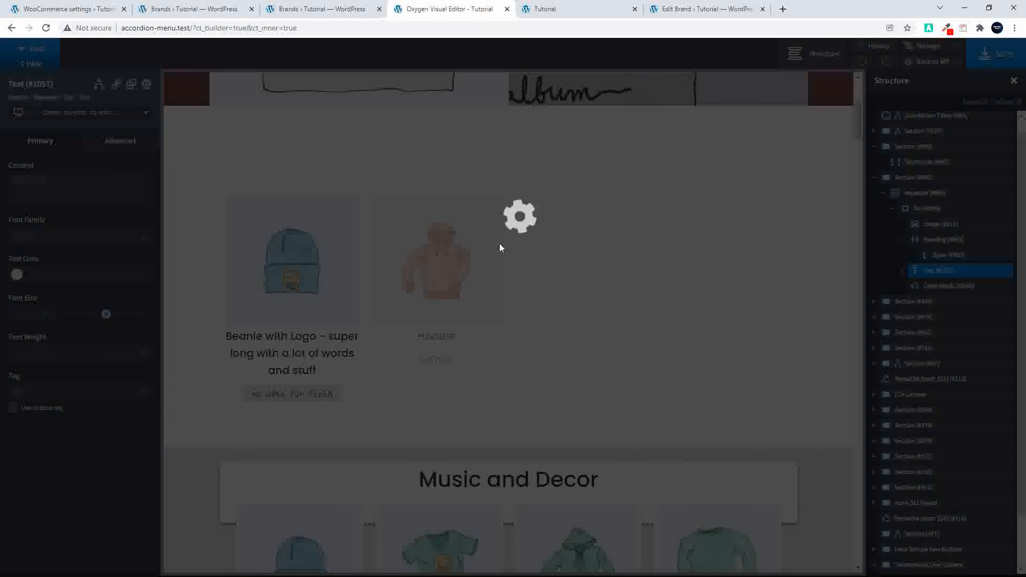
Switch to the home page and compare the plain brand text, linked brand name and brand logo under each product.
click(555, 9)
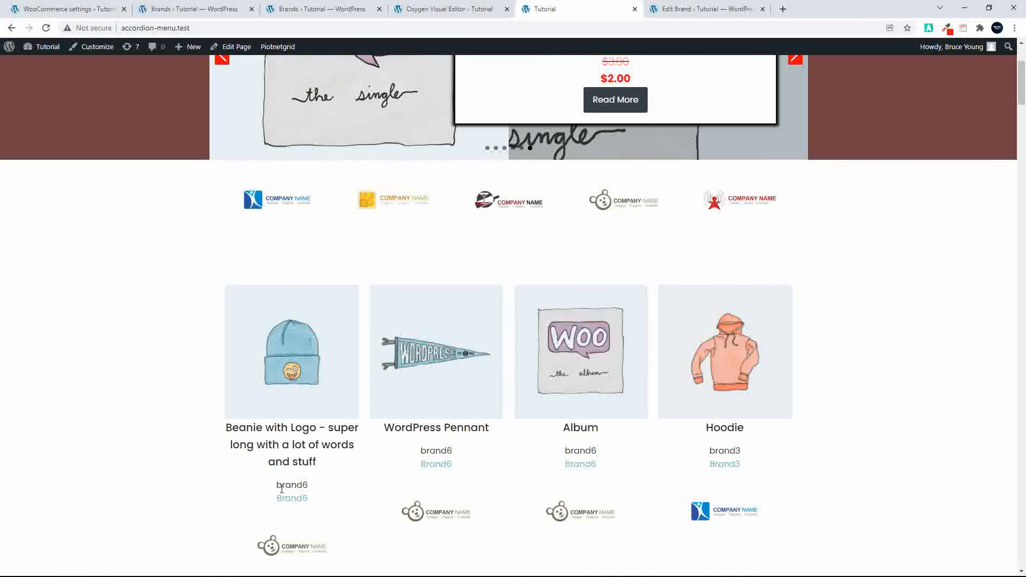
scroll(315, 488, down, 2)
scroll(317, 488, down, 1)
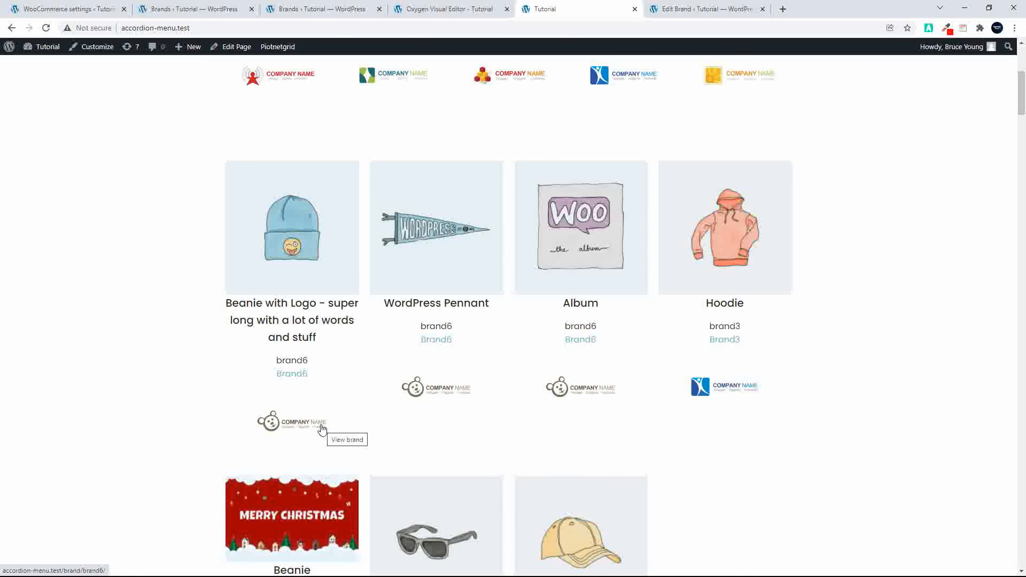
scroll(321, 428, up, 5)
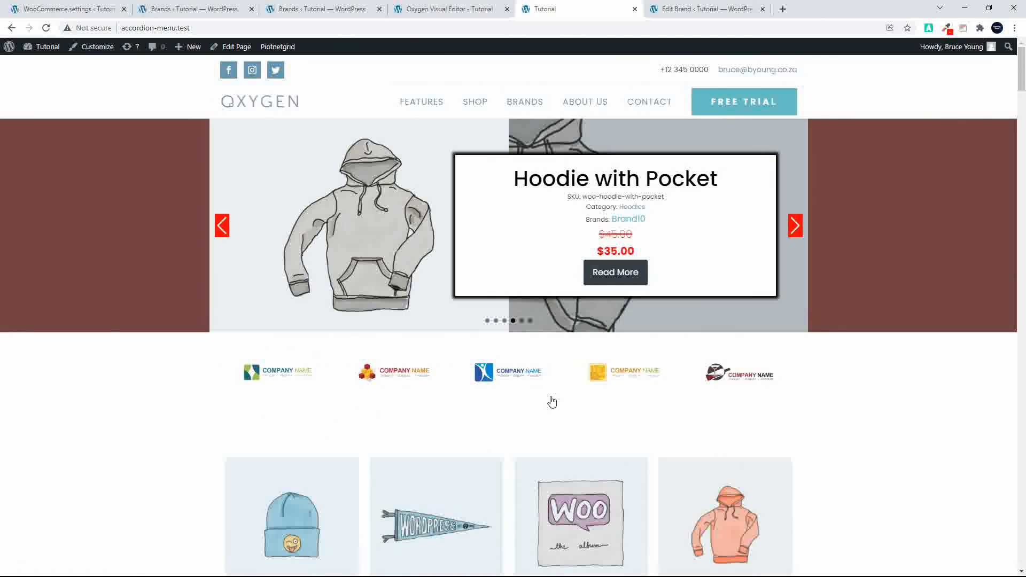
Open the site's Brands page and examine its alphabetical listing, brand carousel, paginated grid and brand products sections.
click(524, 104)
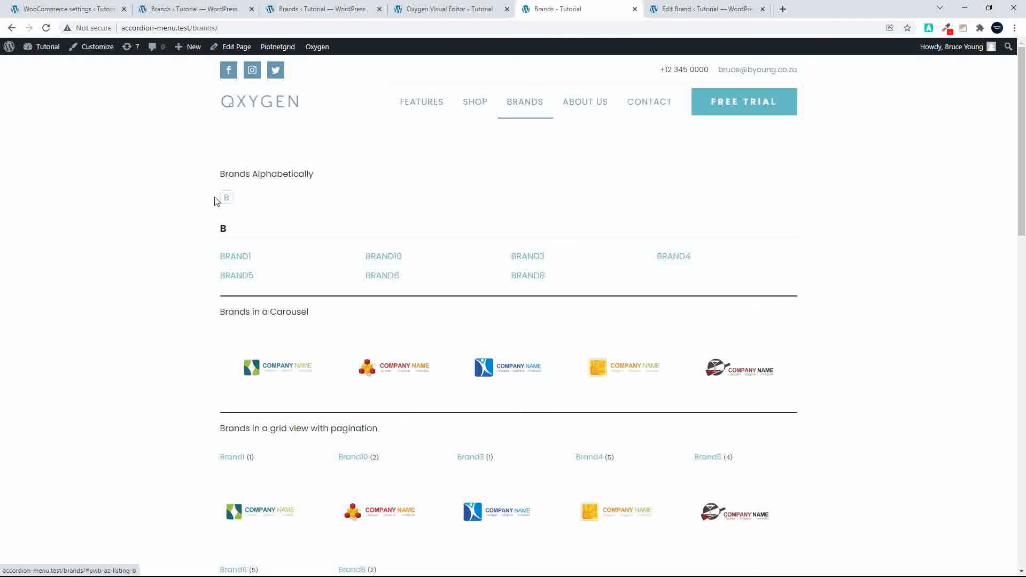
scroll(385, 210, down, 3)
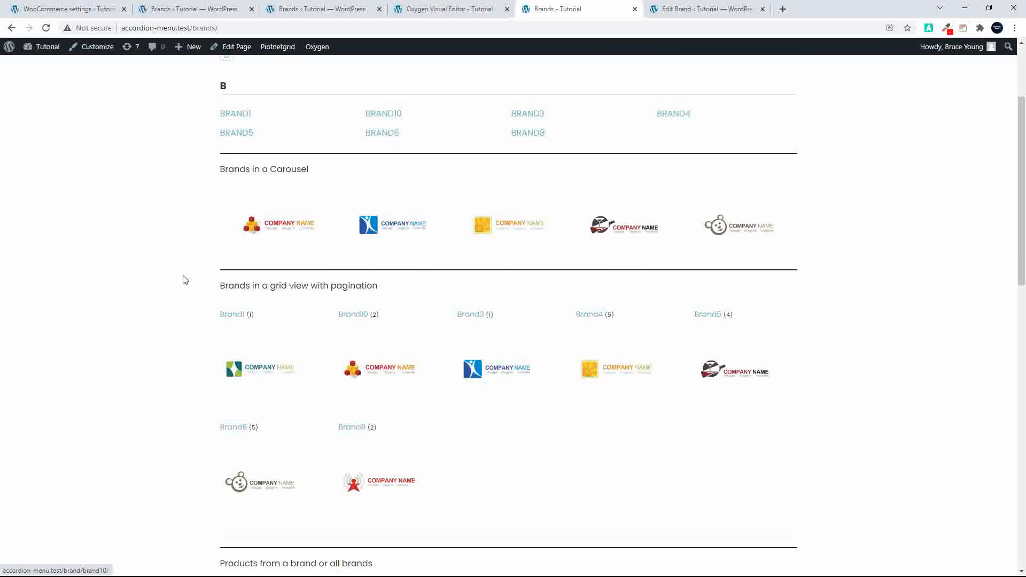
scroll(178, 285, down, 1)
scroll(312, 226, down, 5)
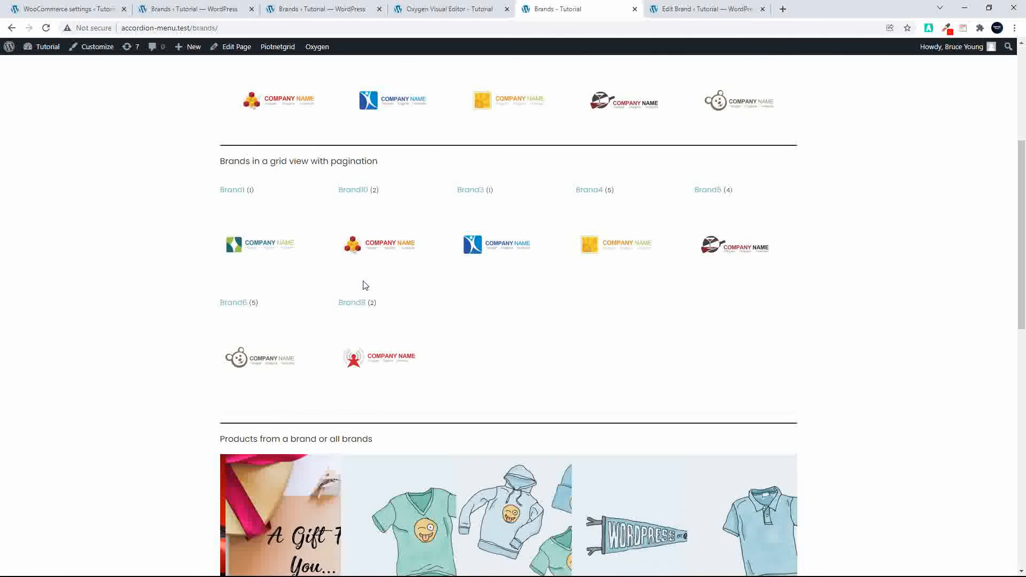
Examine the products from all brands and the carousel and grid above them, and open the Shop page with its brand filter.
scroll(364, 284, up, 1)
scroll(563, 300, down, 5)
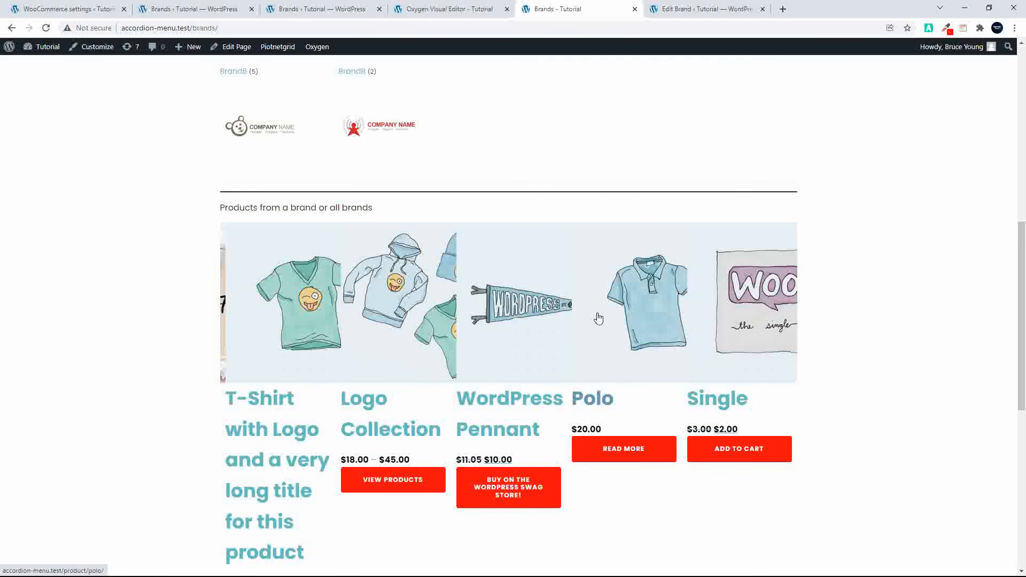
scroll(441, 350, down, 2)
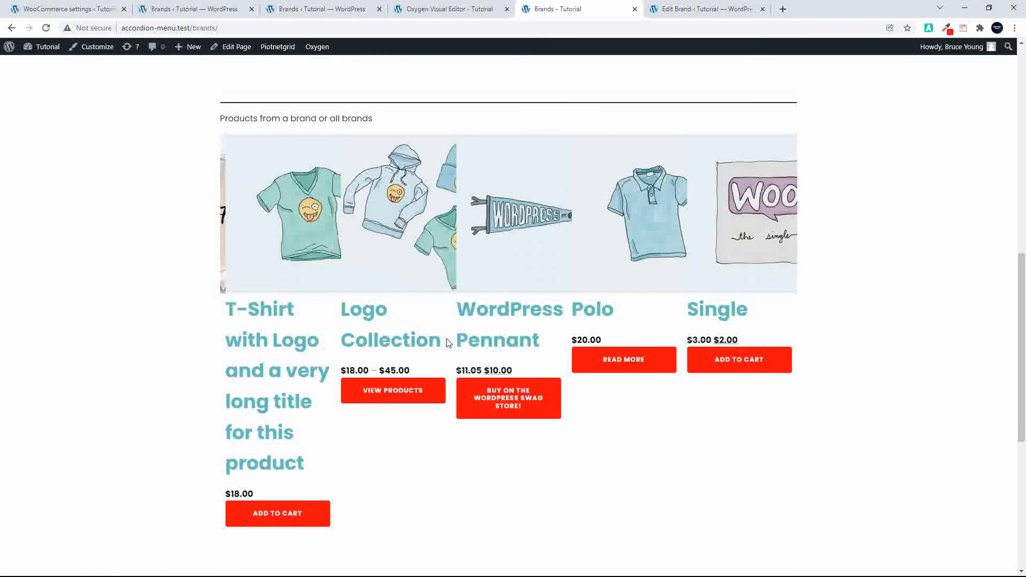
scroll(448, 343, down, 1)
scroll(447, 344, up, 10)
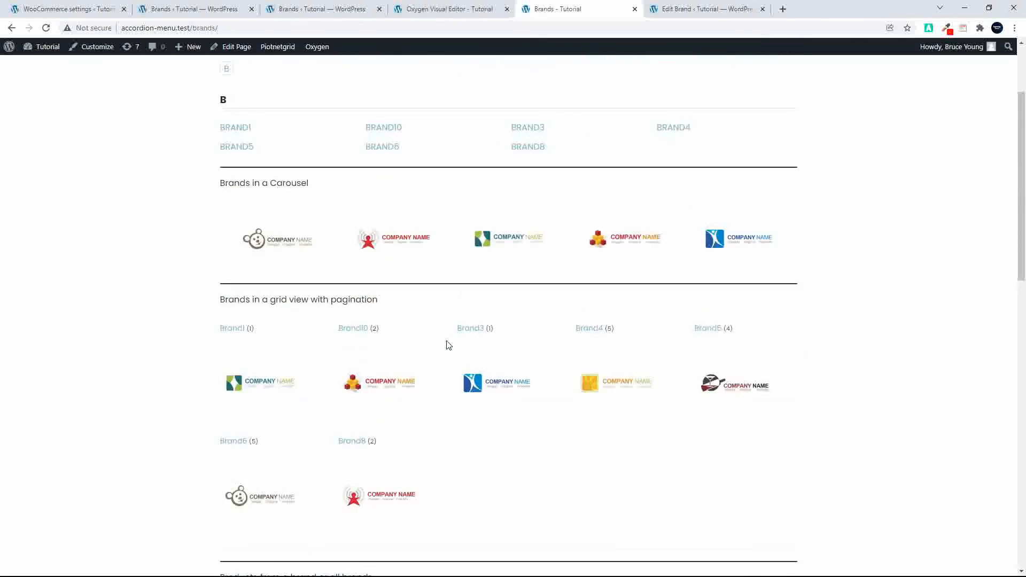
click(476, 105)
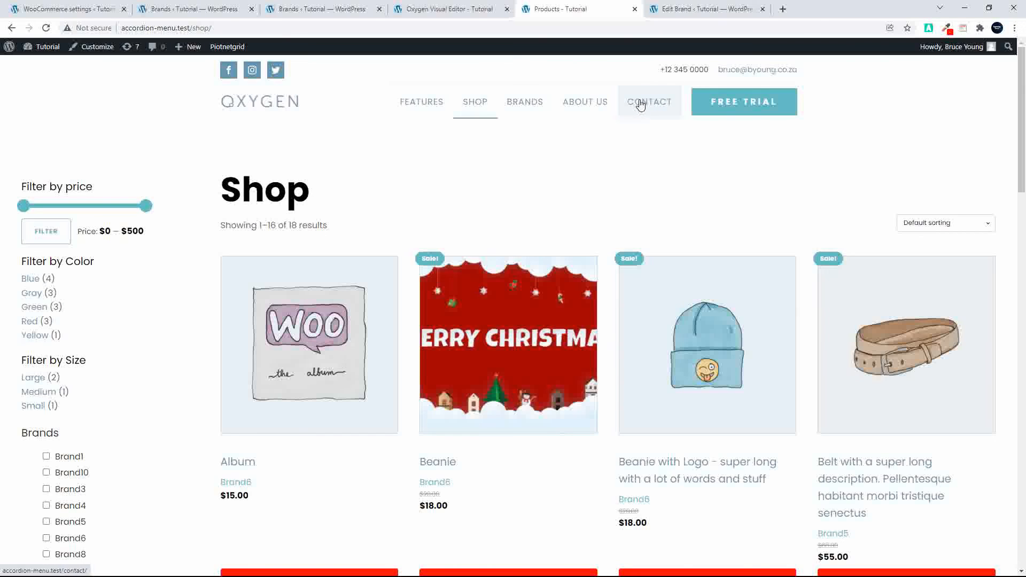
Return to the WooCommerce brand settings in the site admin and open the list of installed plugins.
click(93, 9)
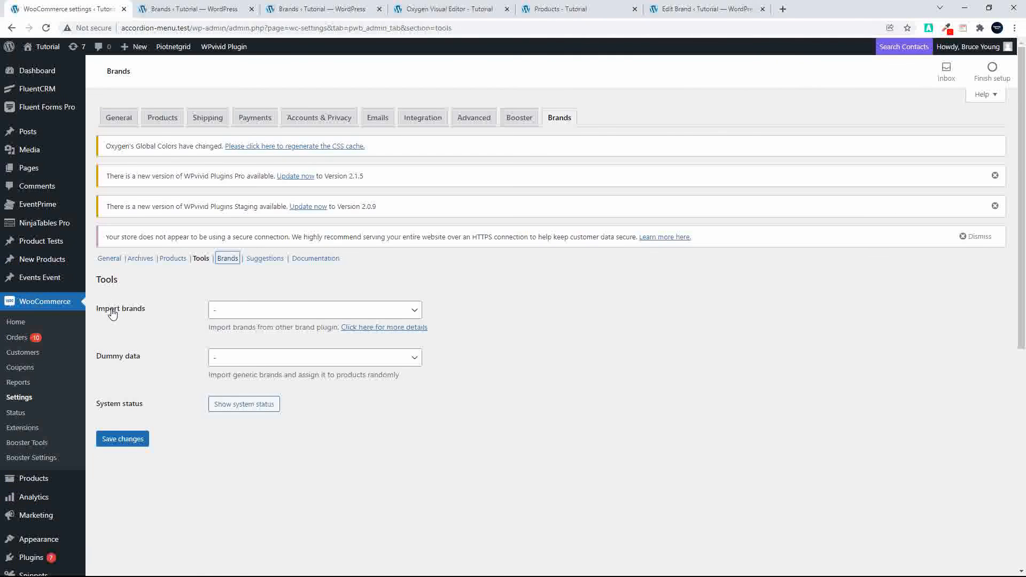
scroll(116, 317, down, 4)
click(28, 326)
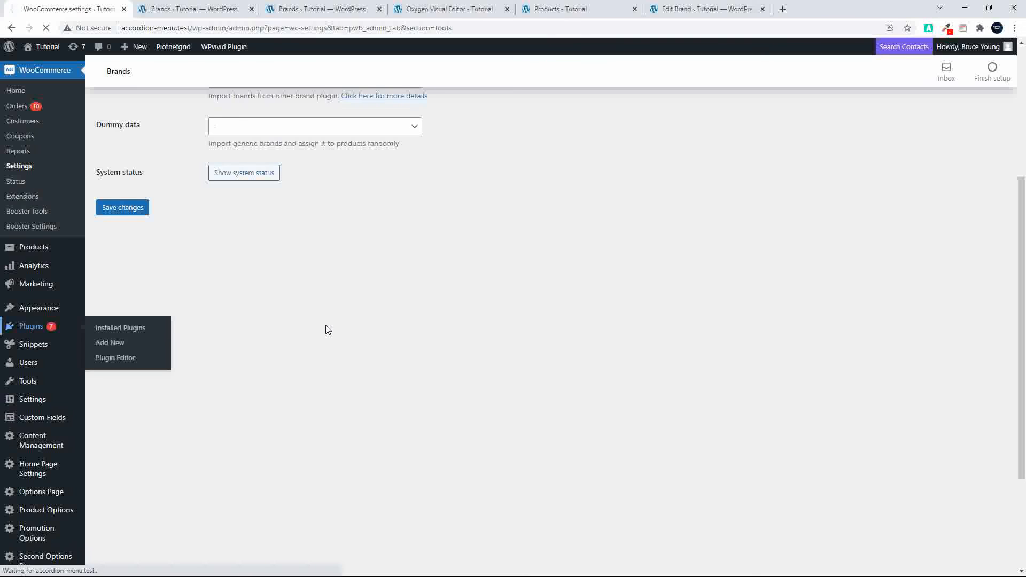